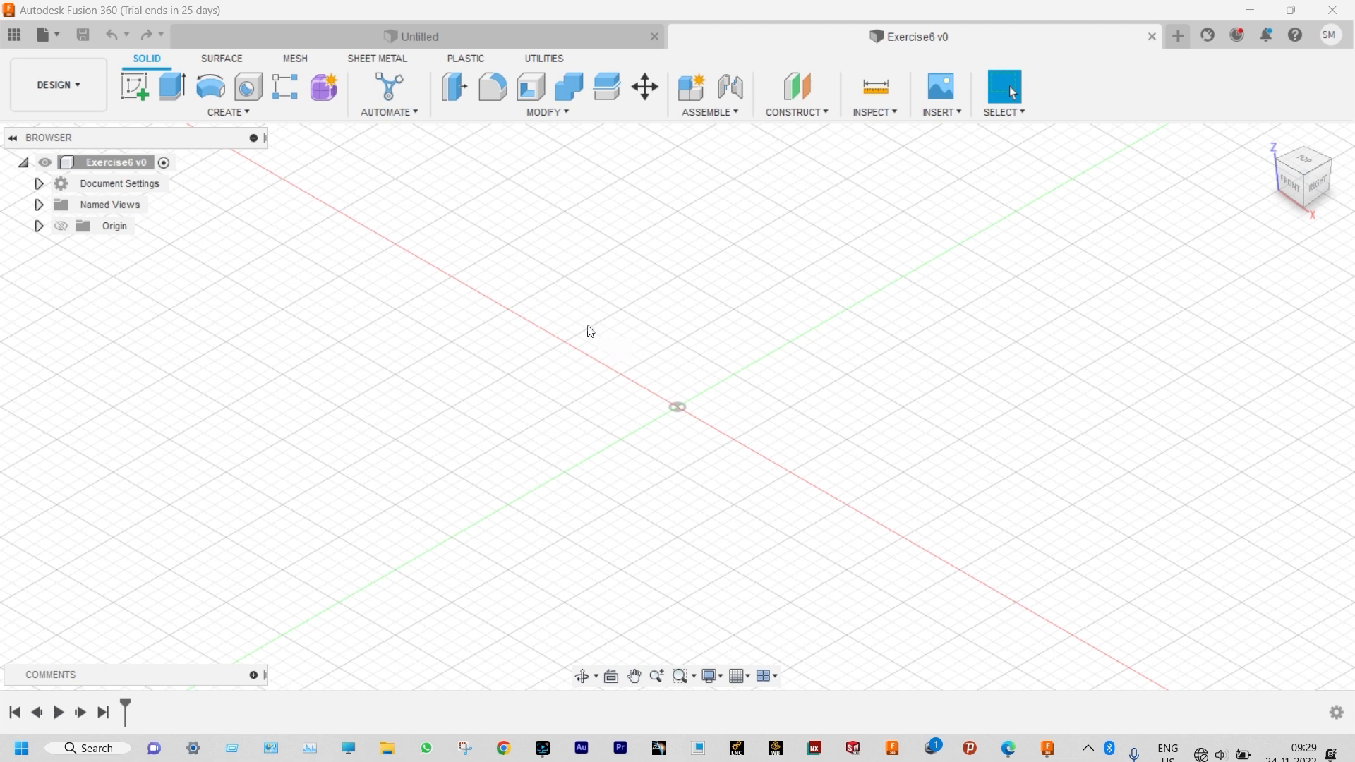
# - Start a sketch on the horizontal XY plane and consult the Exercise 6 PDF drawing in Edge before returning to Fusion 360
pyautogui.click(135, 89)
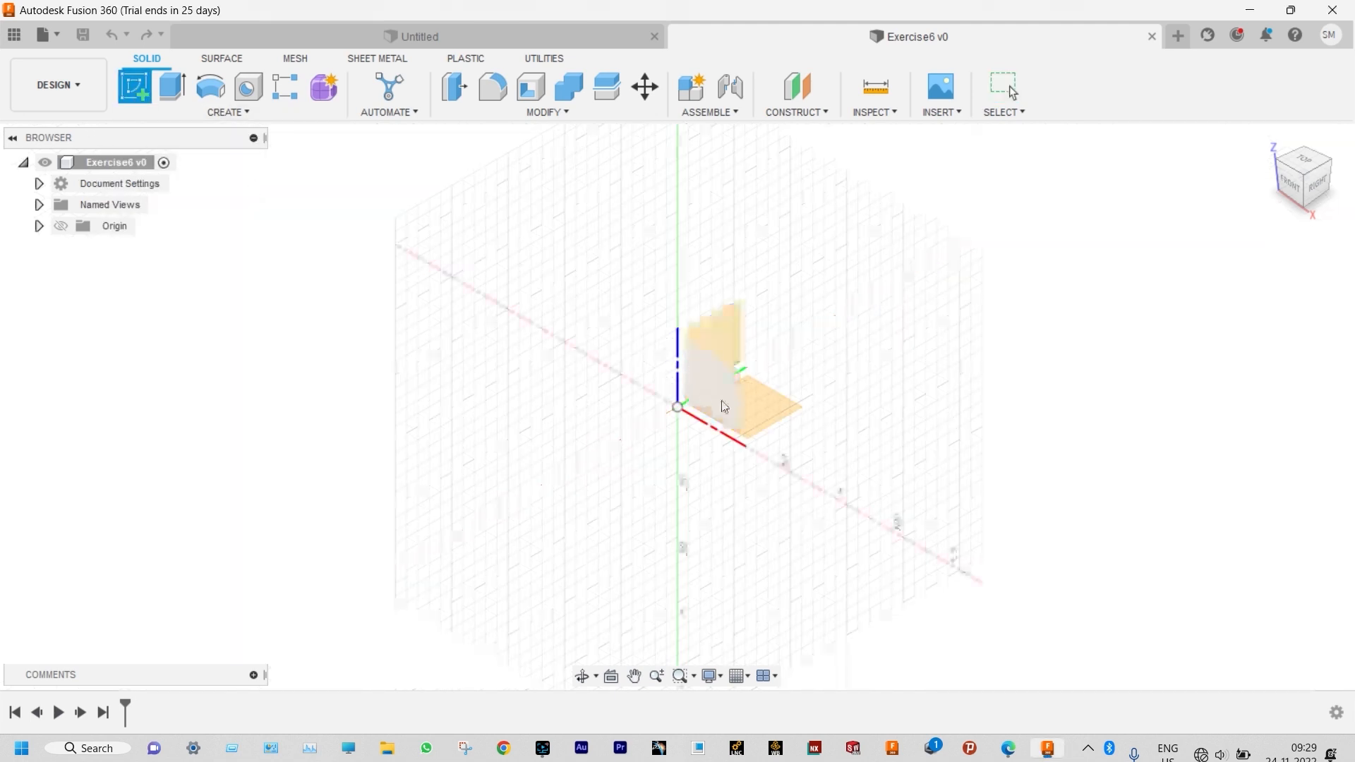
pyautogui.click(774, 410)
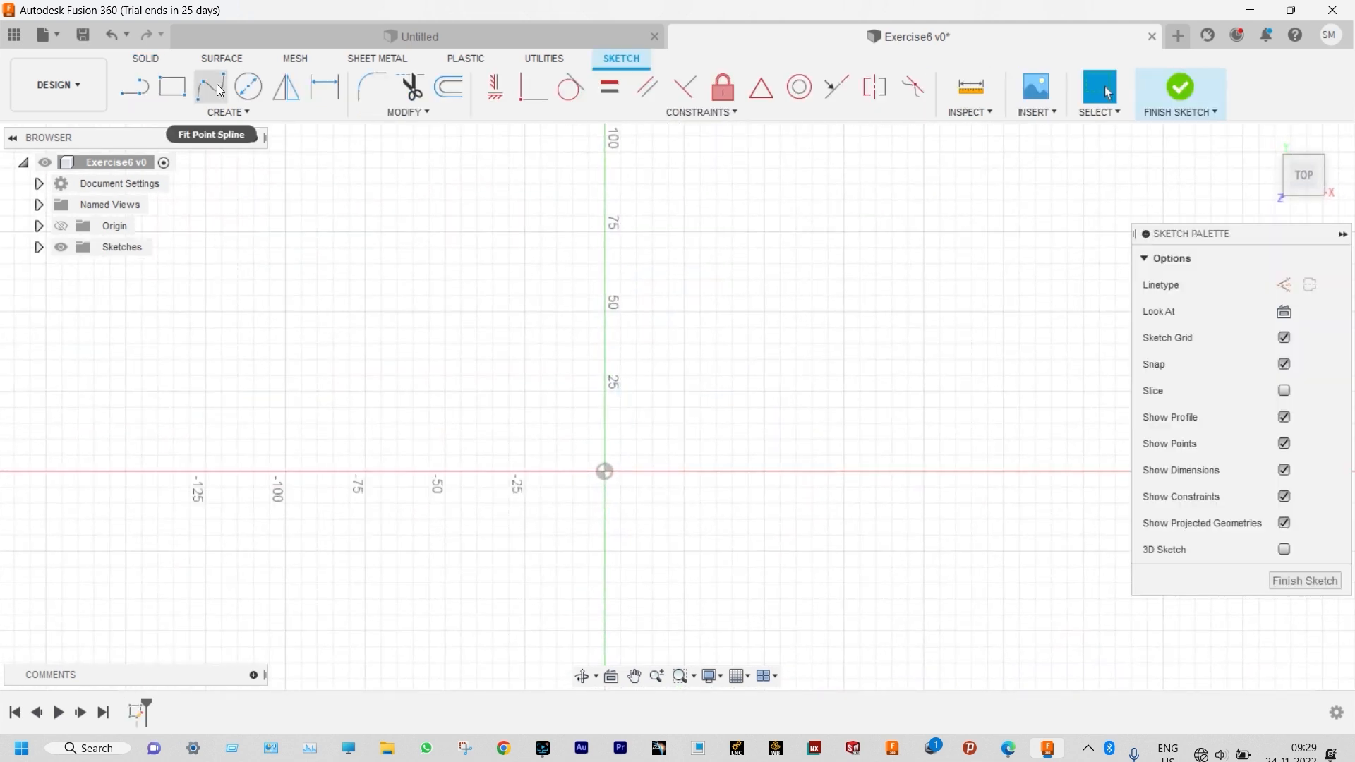
pyautogui.click(173, 90)
pyautogui.press('Escape')
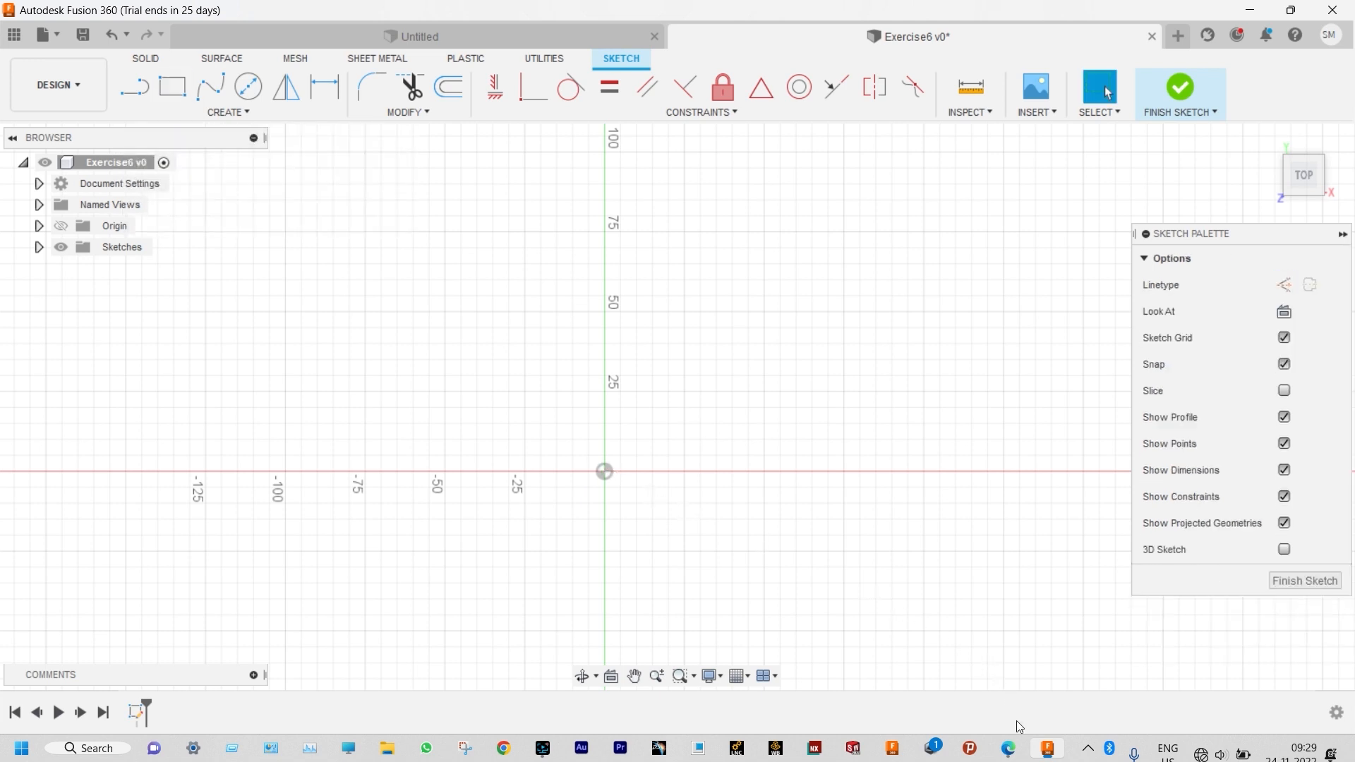
pyautogui.click(1007, 748)
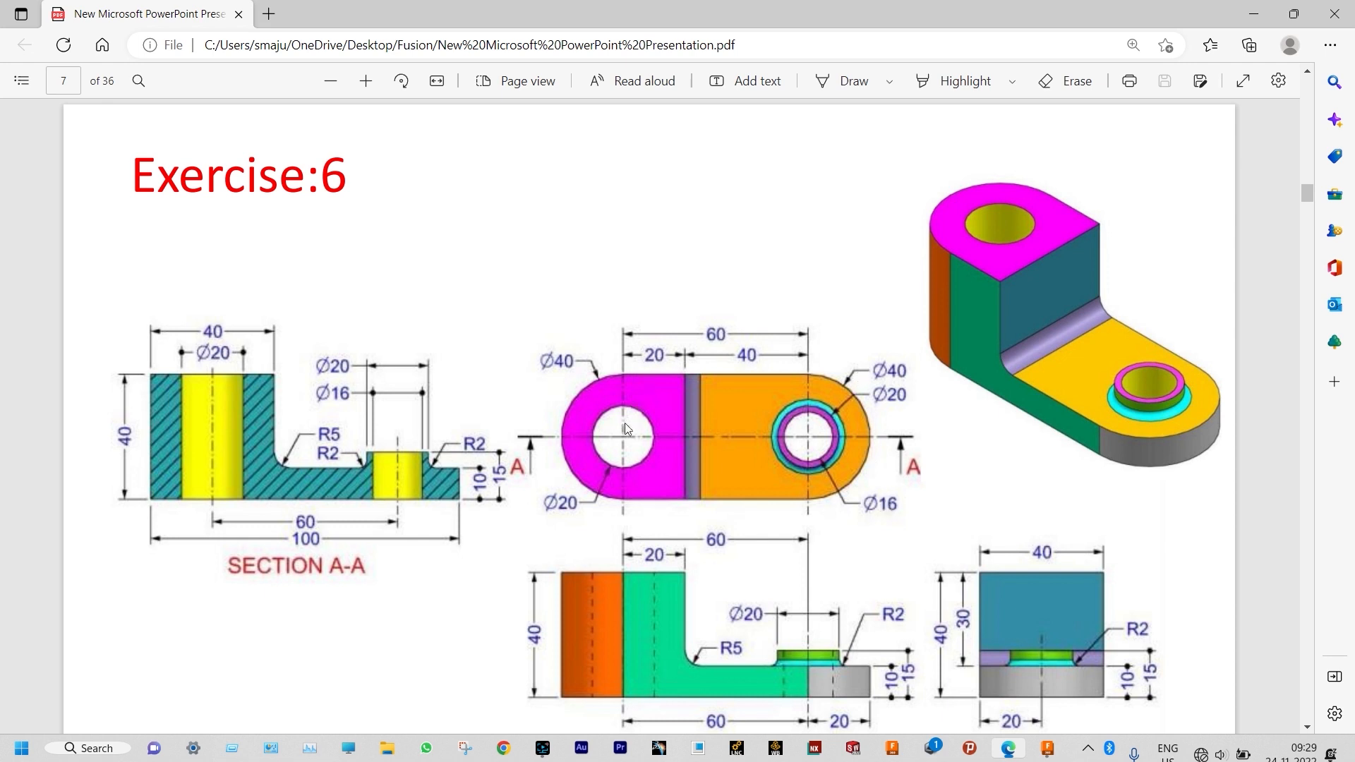
pyautogui.hotkey('alt', 'Tab')
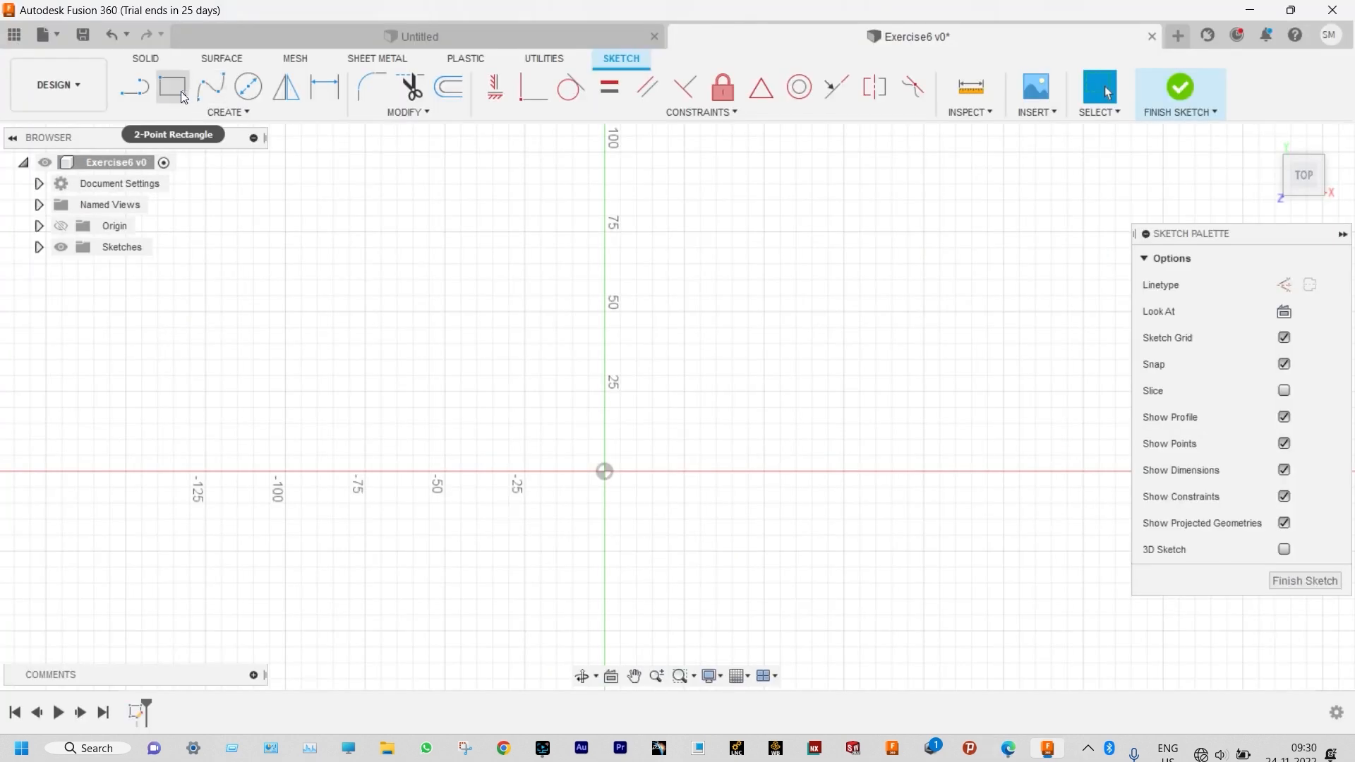
# - Draw a two-point rectangle of about 100 by 50 mm with its first corner on the origin
pyautogui.press('r')
pyautogui.click(614, 472)
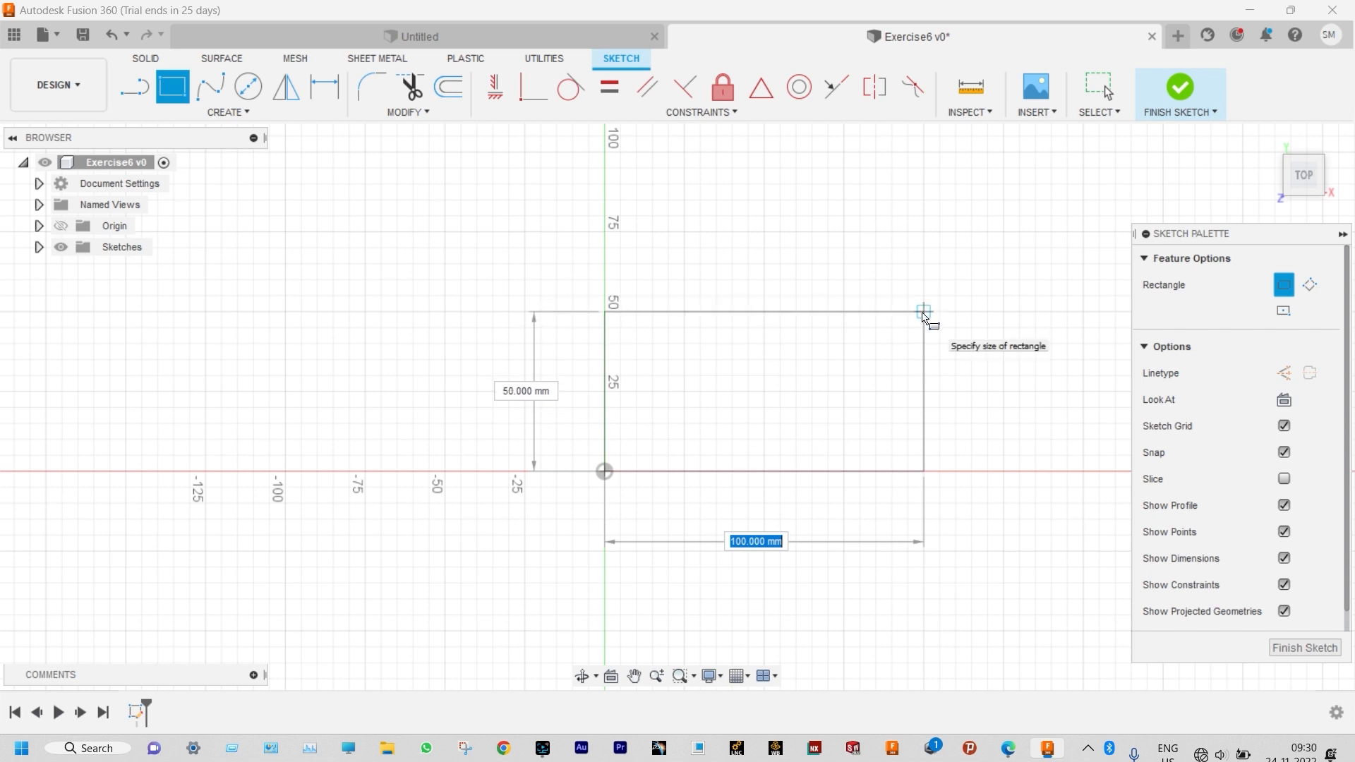
pyautogui.click(924, 311)
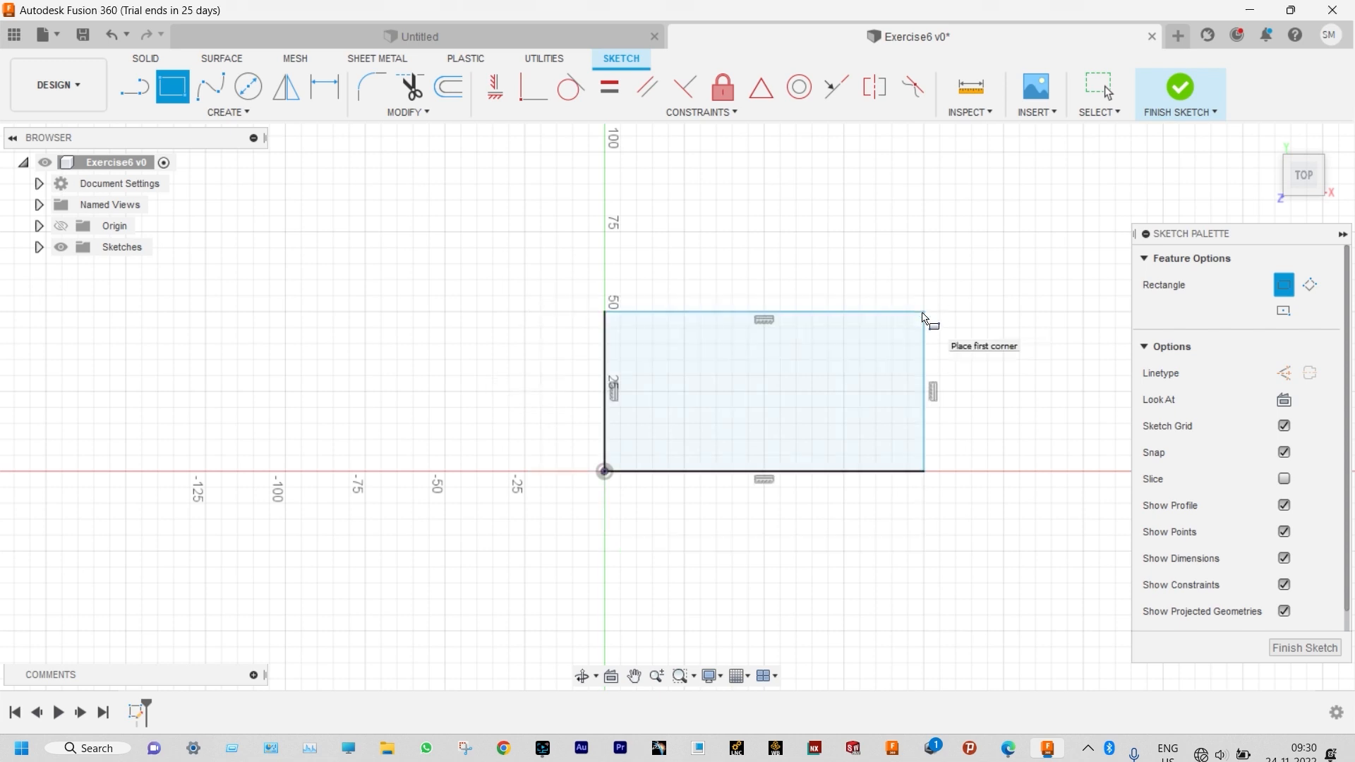
# - Dimension the rectangle to 60 mm horizontally and 40 mm vertically
pyautogui.click(318, 86)
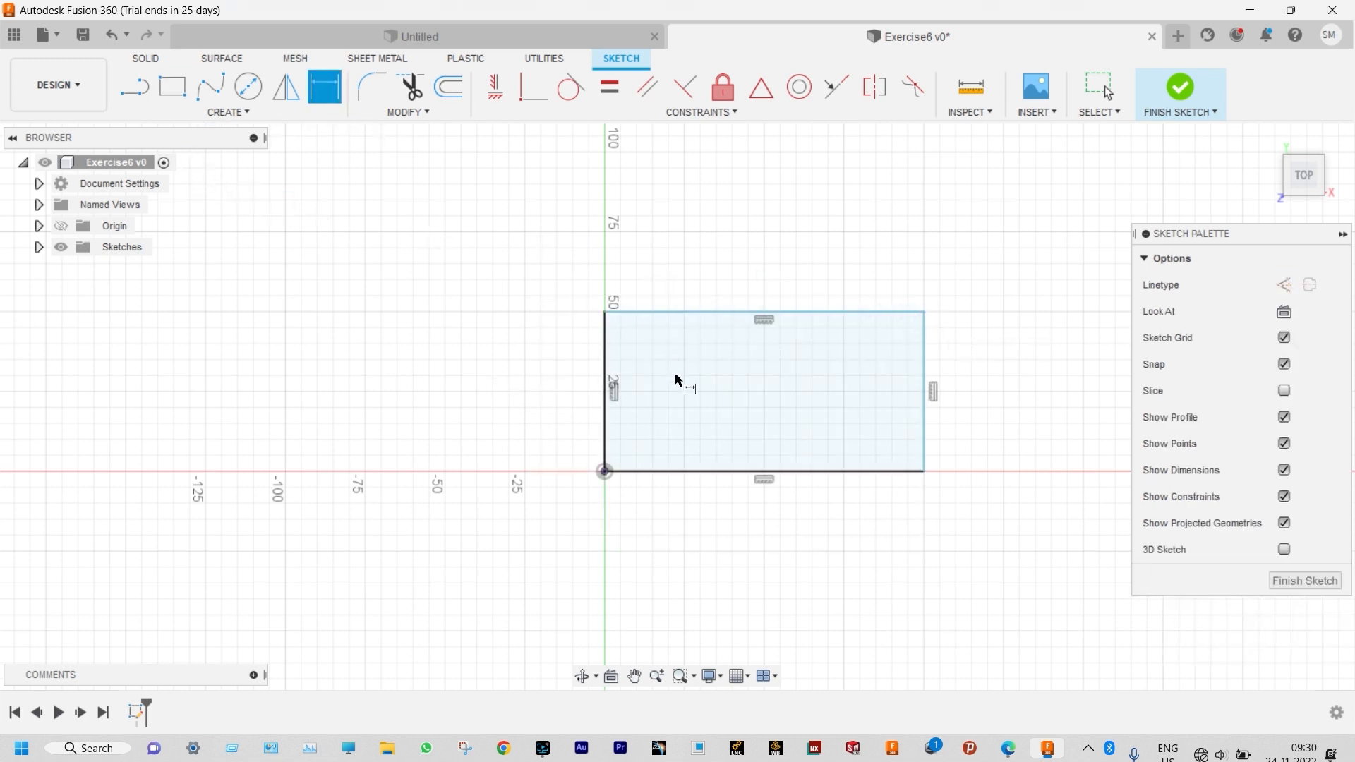
pyautogui.click(717, 471)
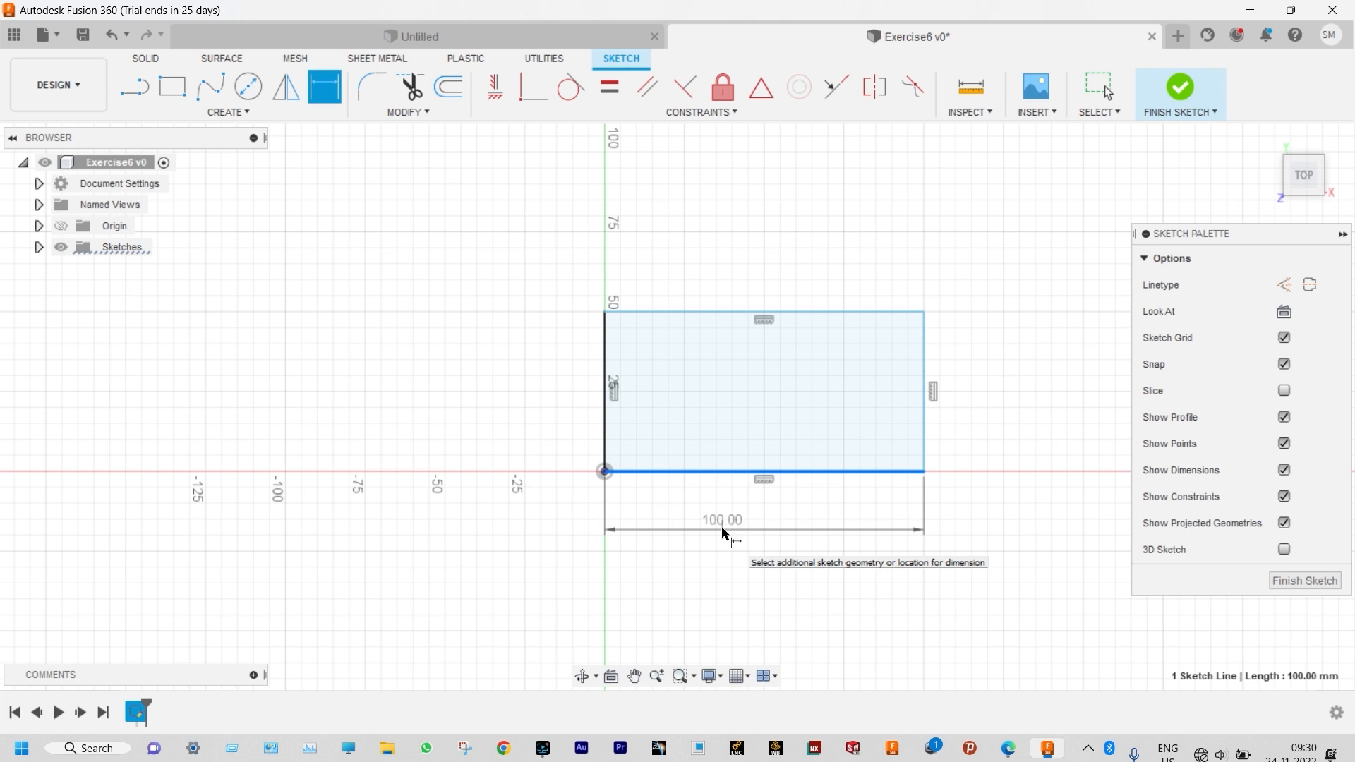
pyautogui.click(723, 534)
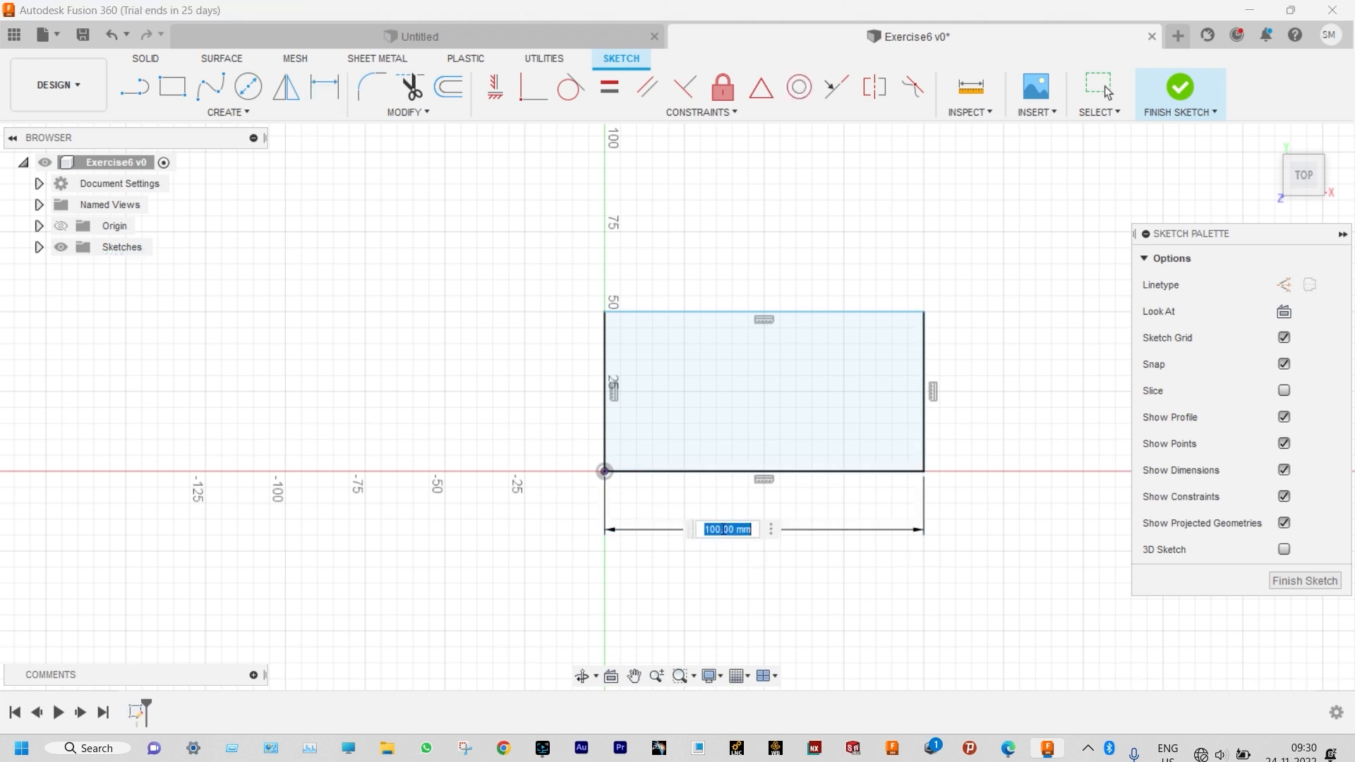
pyautogui.write('8')
pyautogui.write('0')
pyautogui.press('Return')
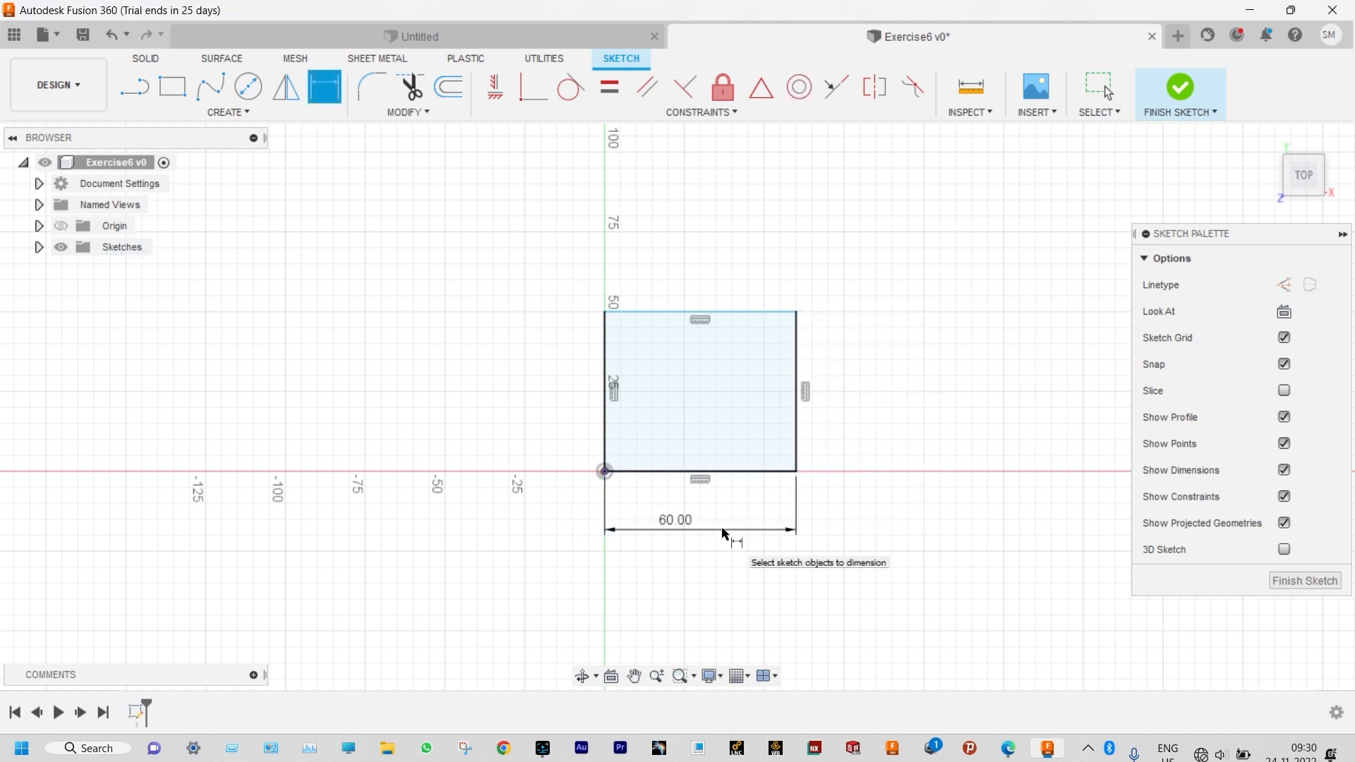
pyautogui.click(798, 390)
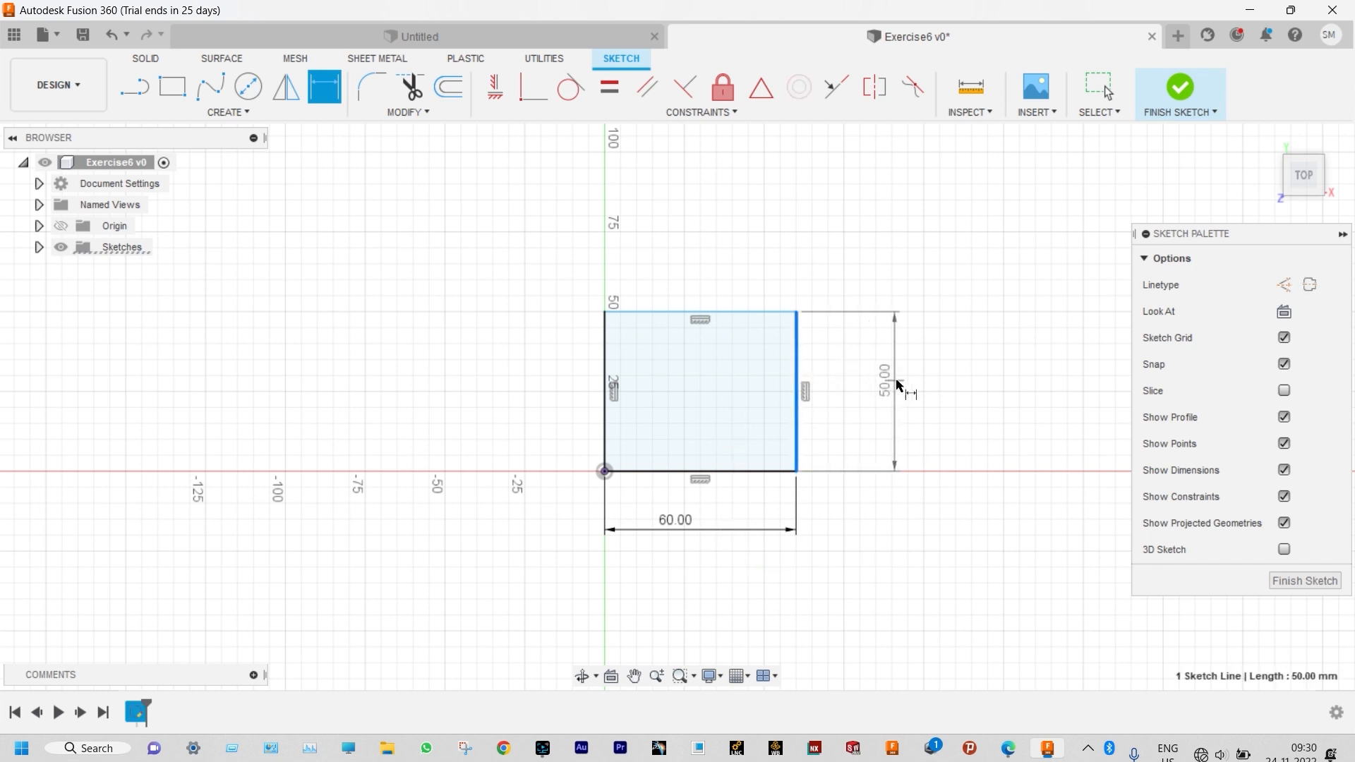
pyautogui.click(900, 385)
pyautogui.write('40')
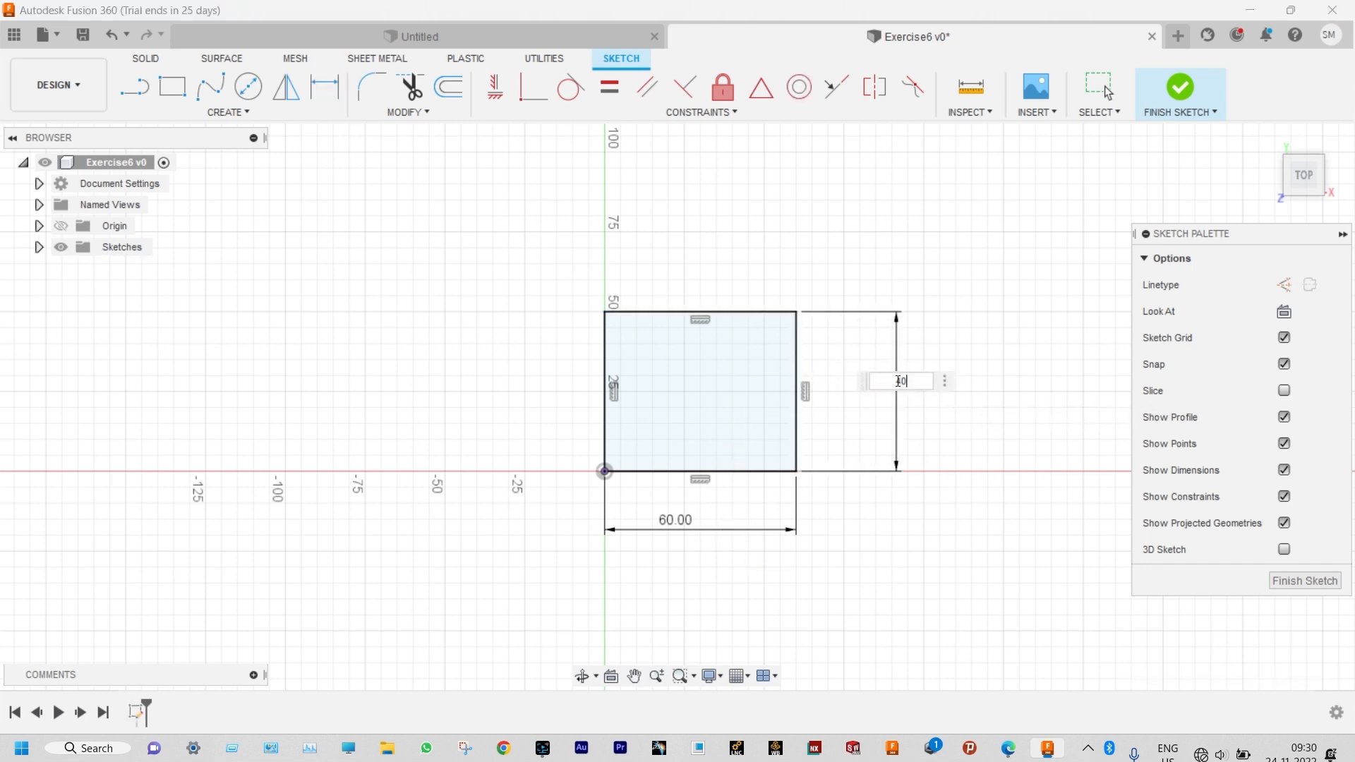
pyautogui.press('Return')
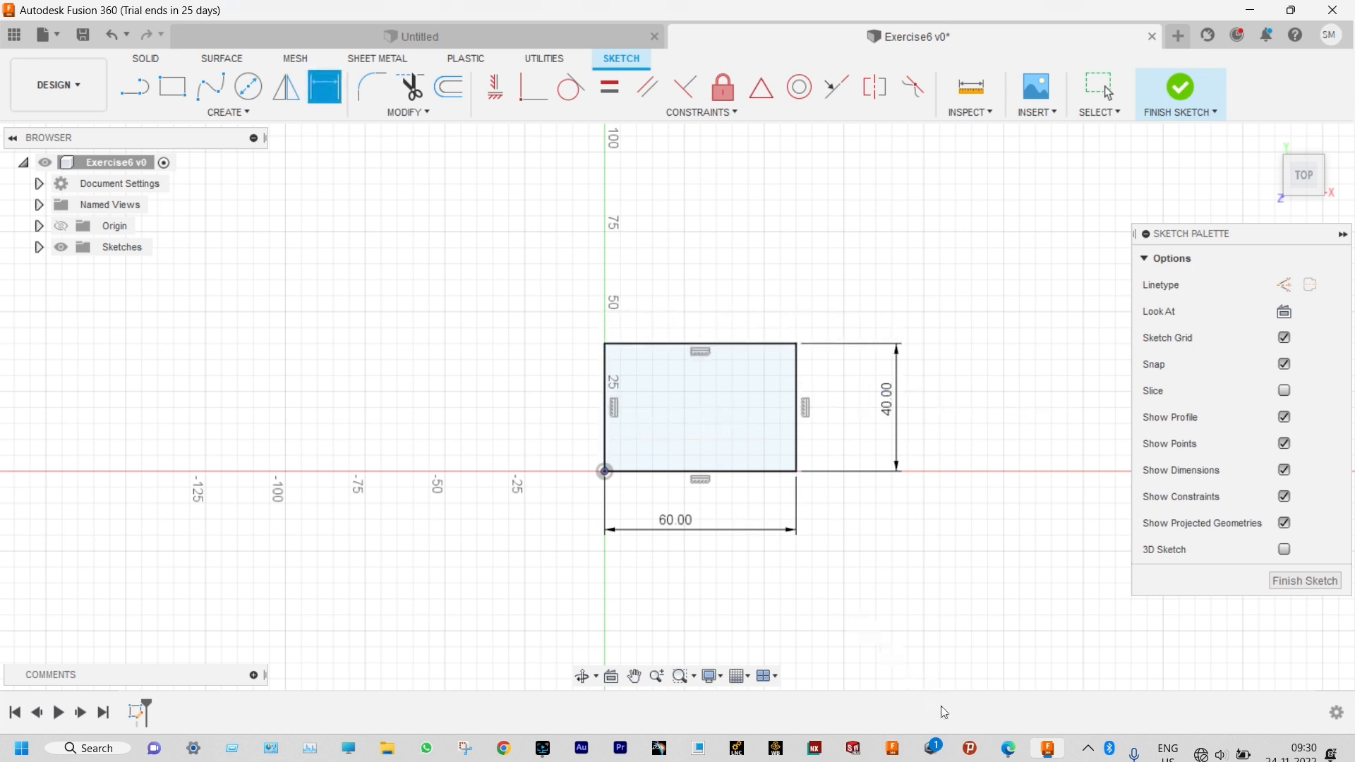
# - Draw a 40 mm diameter circle centred on the midpoint of each vertical side of the rectangle, reaching its corners
pyautogui.press('c')
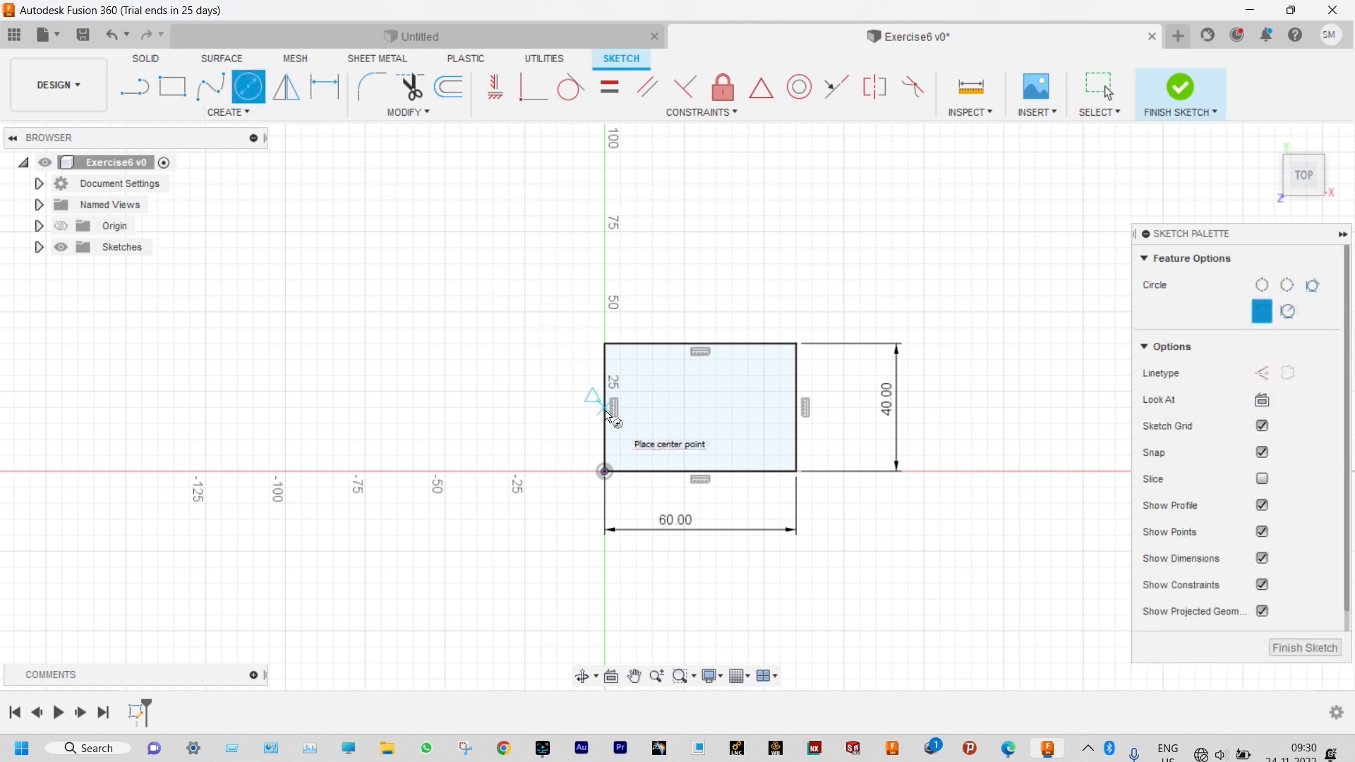
pyautogui.click(604, 407)
pyautogui.click(606, 345)
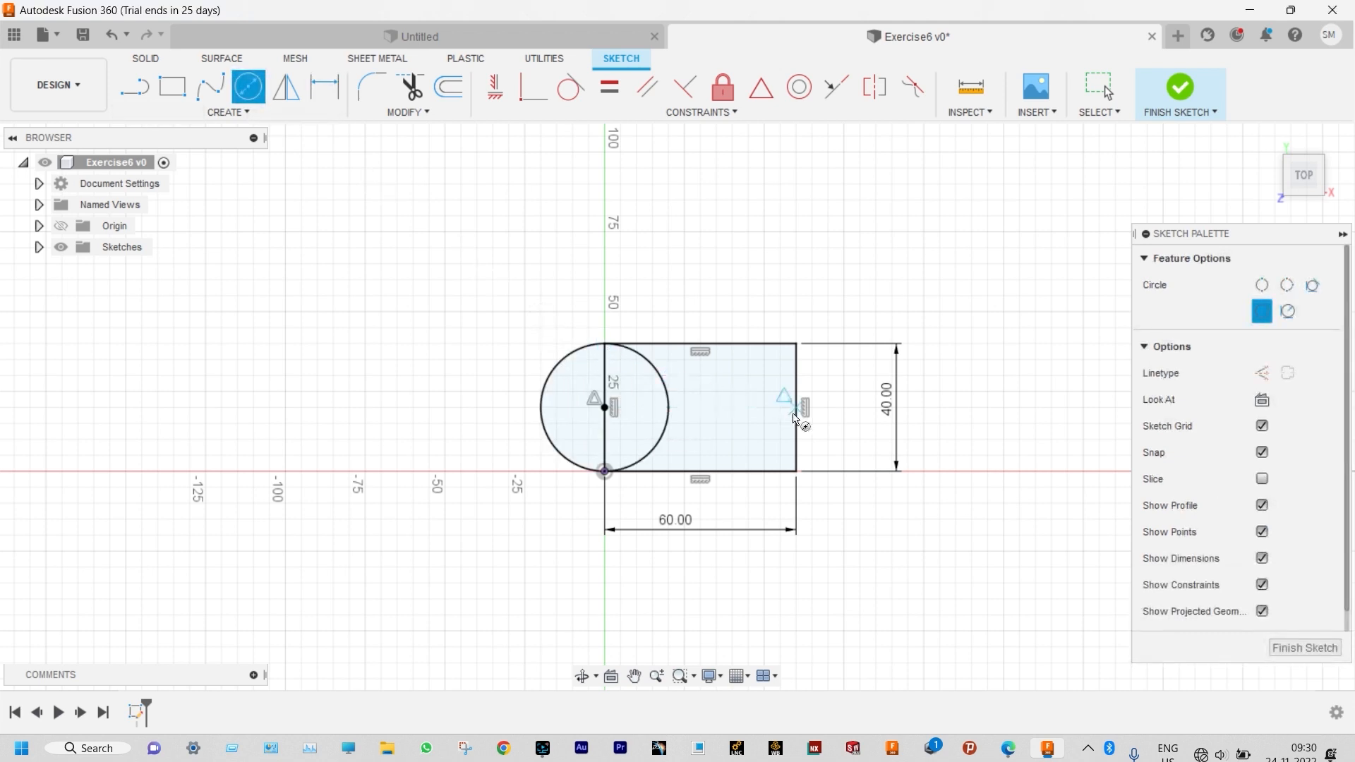
pyautogui.click(795, 407)
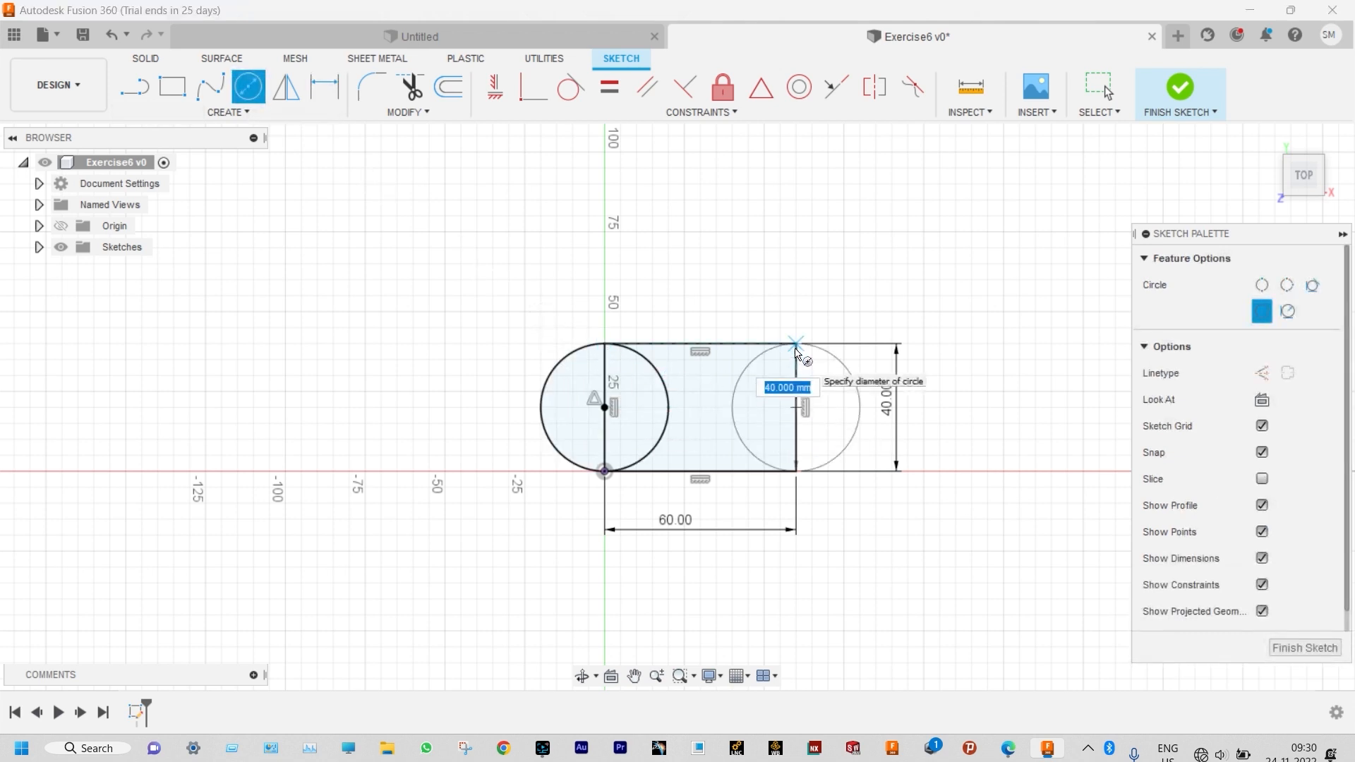
pyautogui.click(795, 346)
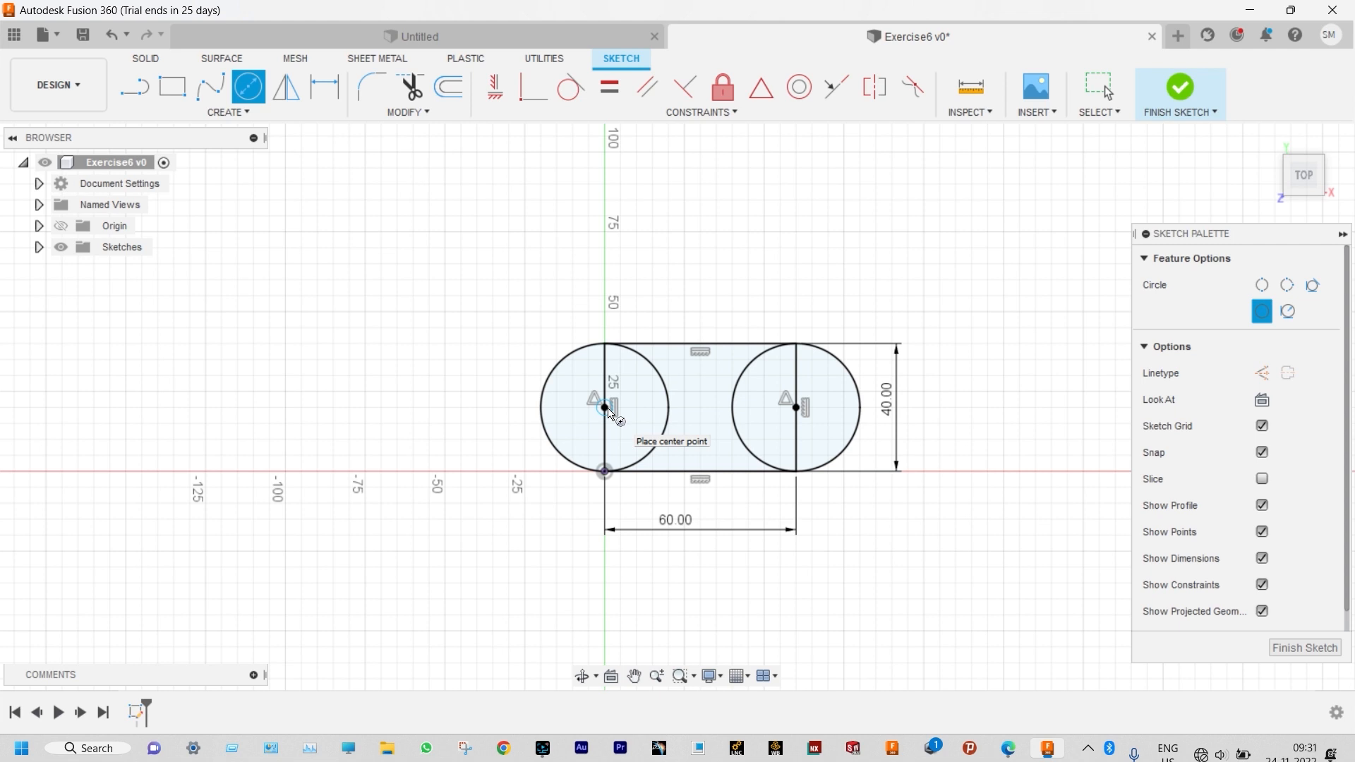
# - Add a concentric 20 mm diameter circle inside the end circle that touches the origin
pyautogui.click(605, 407)
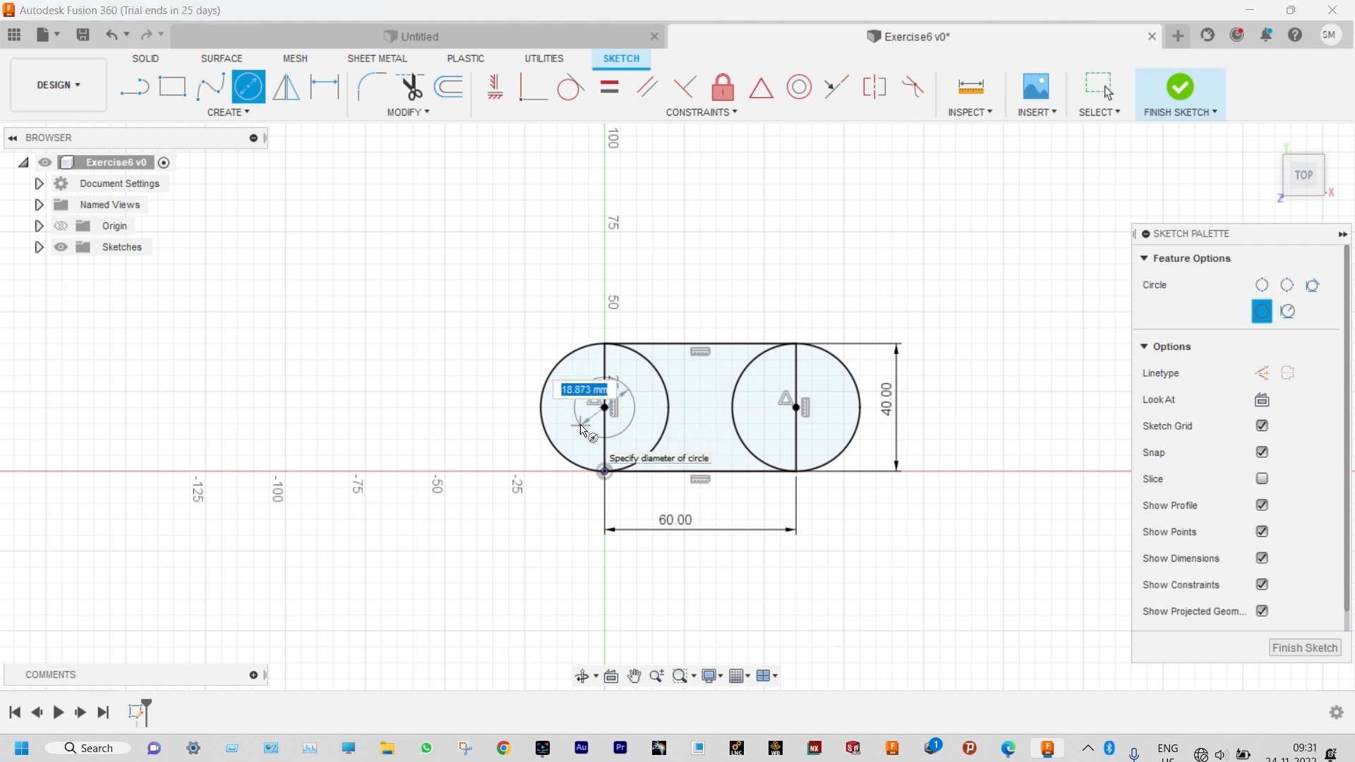
pyautogui.write('20')
pyautogui.press('Return')
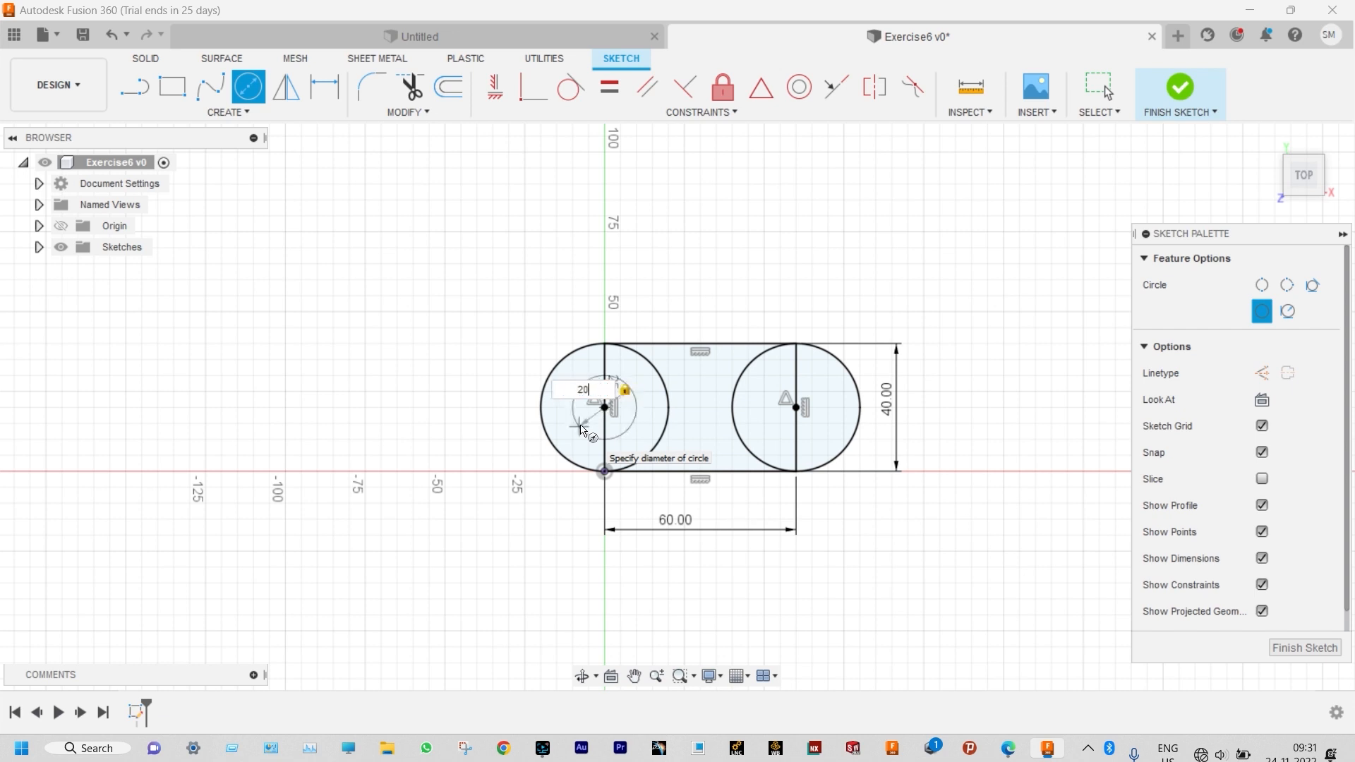
pyautogui.press('Escape')
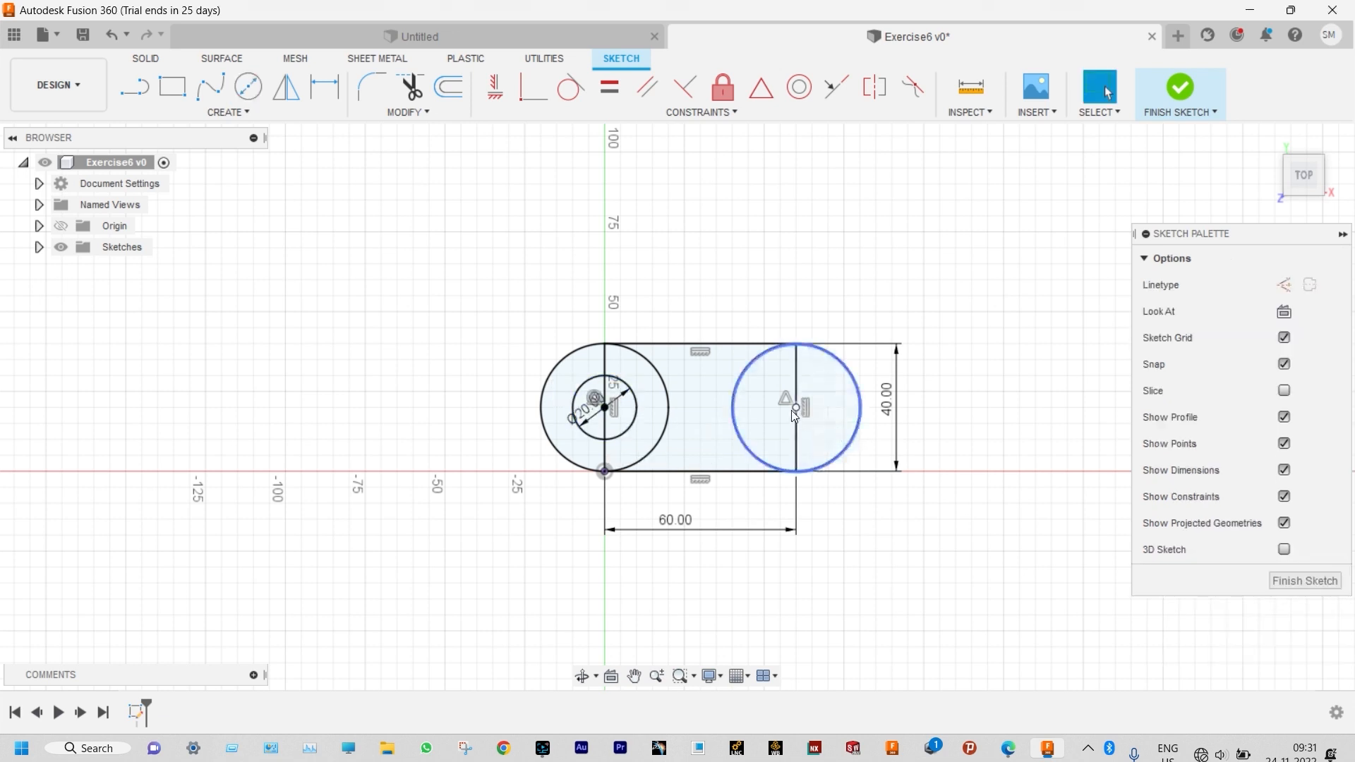
# - Add a concentric 16 mm diameter circle inside the end circle away from the origin and finish the sketch
pyautogui.click(247, 88)
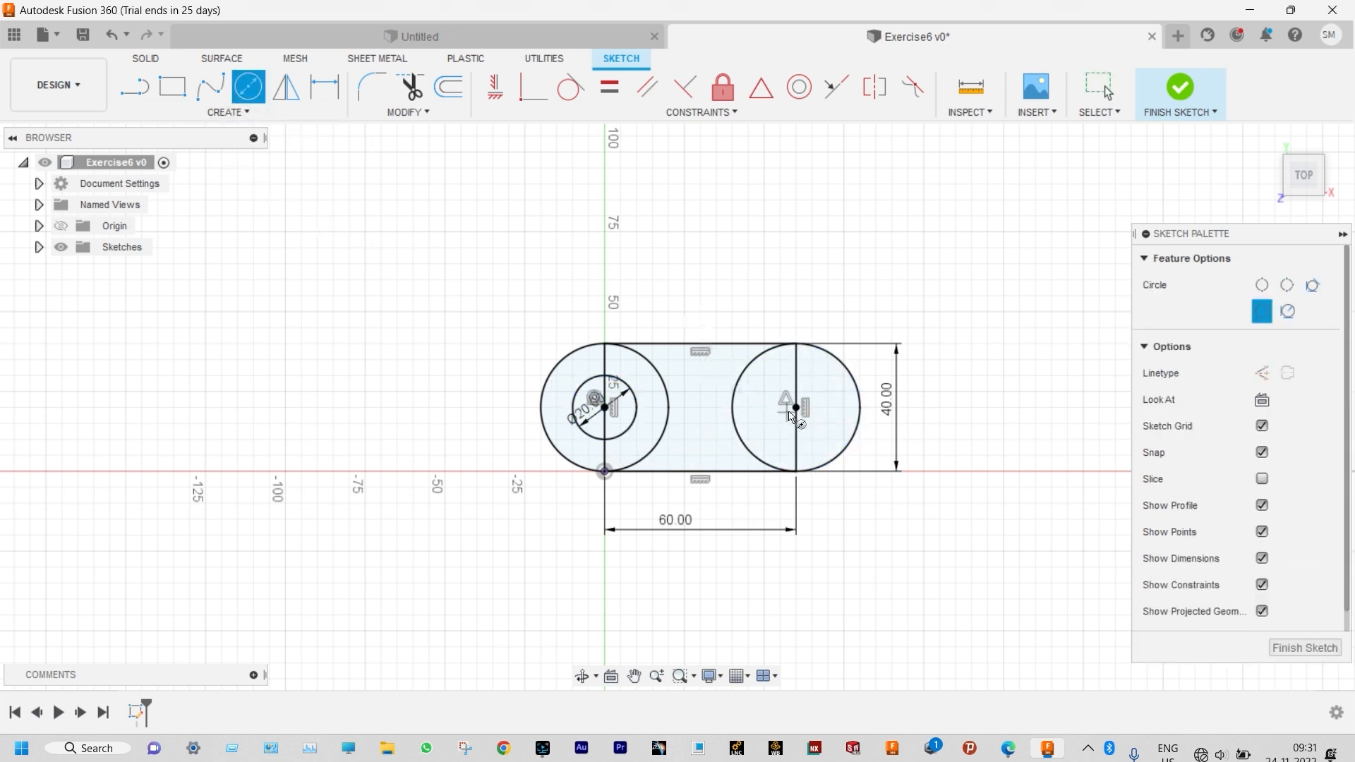
pyautogui.click(796, 408)
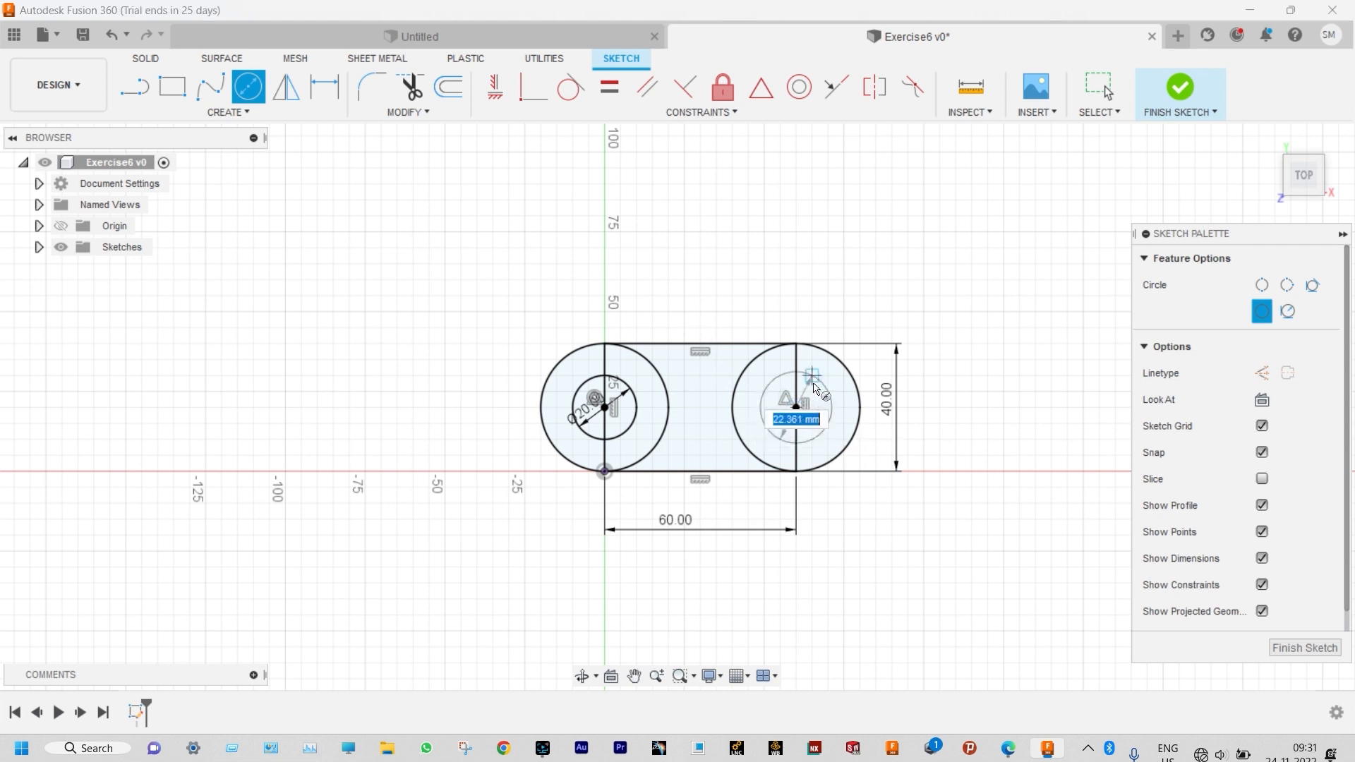
pyautogui.write('16')
pyautogui.press('Return')
pyautogui.press('Escape')
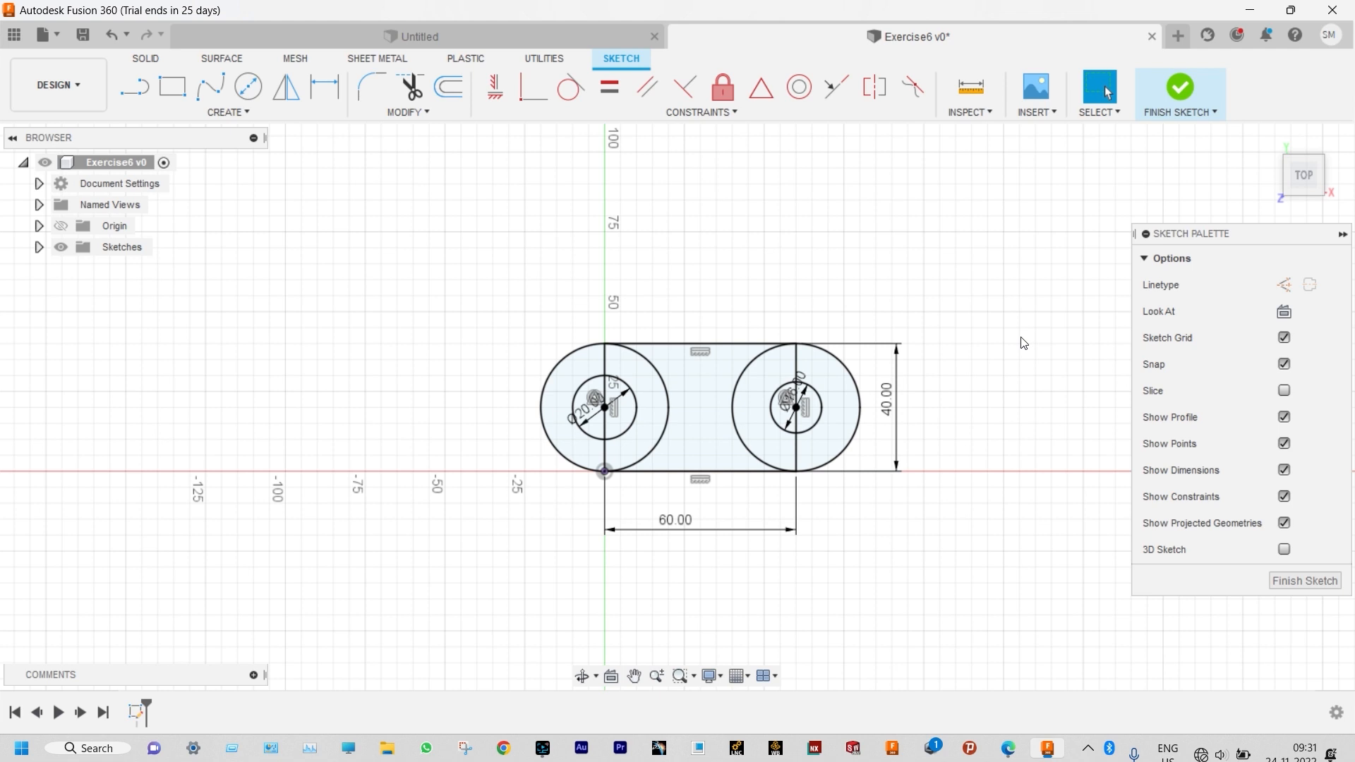
pyautogui.click(1175, 111)
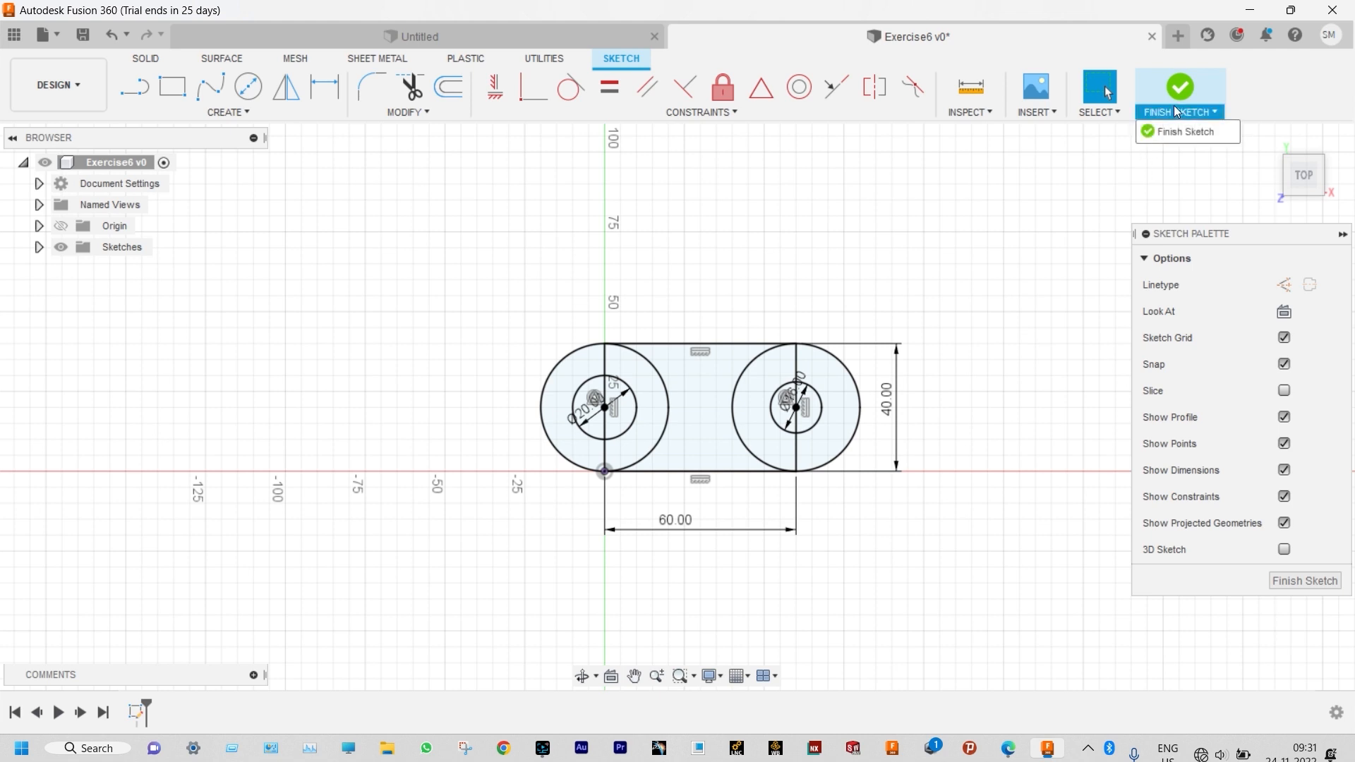
pyautogui.click(1174, 94)
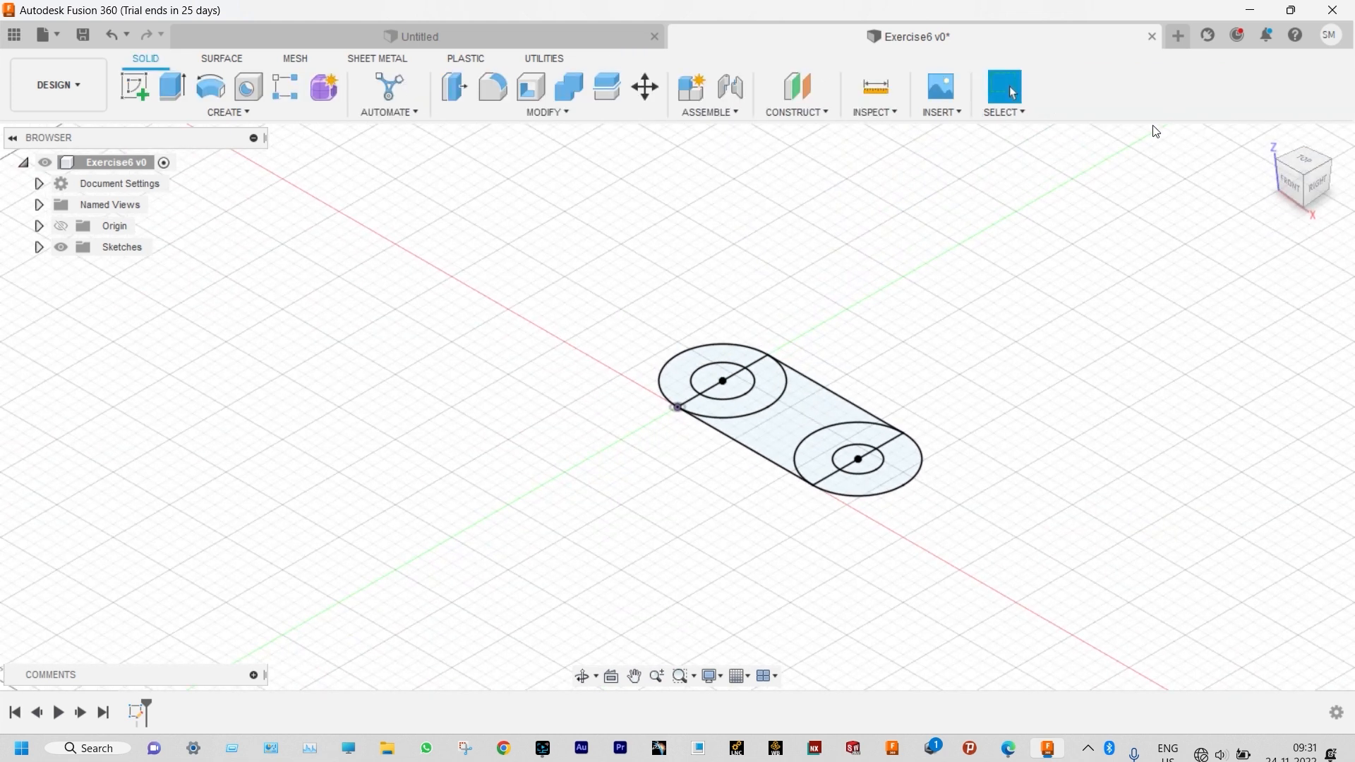
# - Check the base thickness in the Exercise 6 drawing and extrude the rounded-end outline, excluding both inner circles, 10 mm as a new body
pyautogui.click(1008, 748)
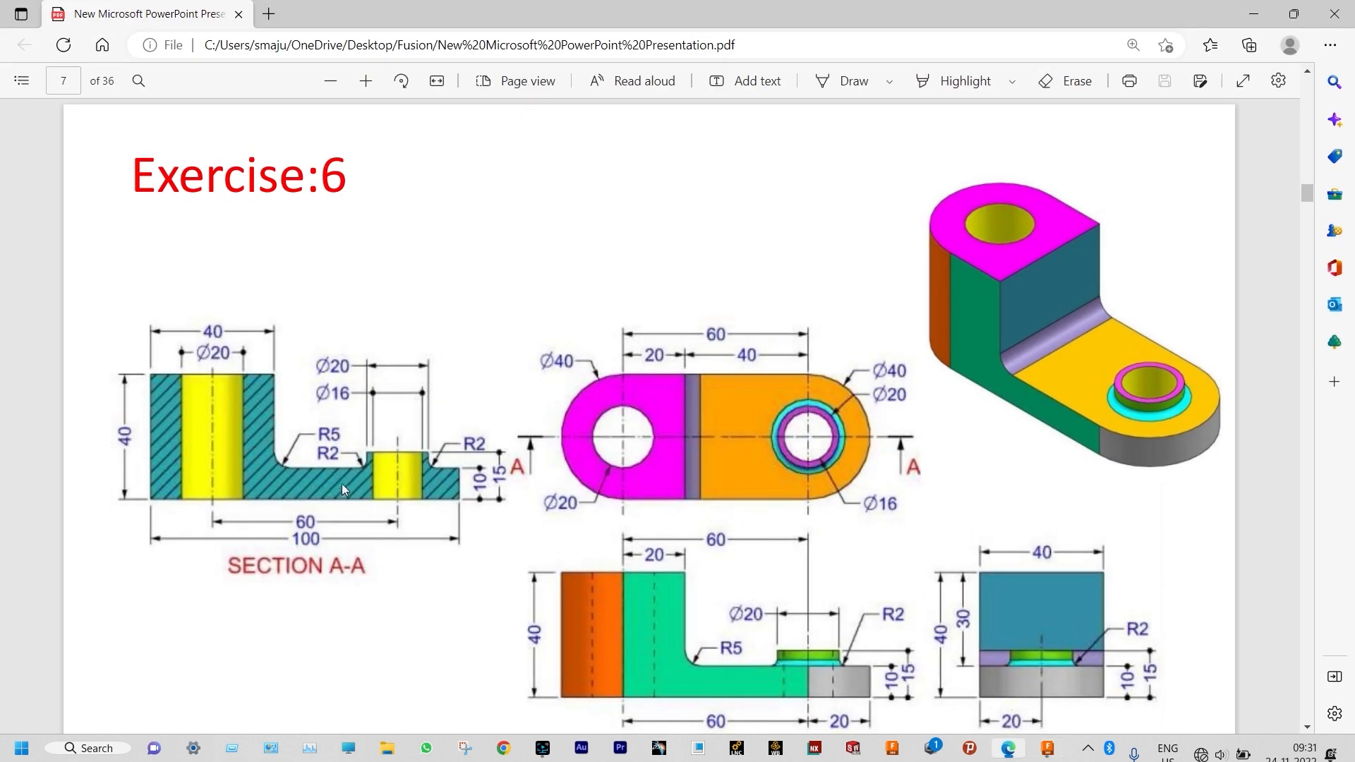
pyautogui.click(1251, 19)
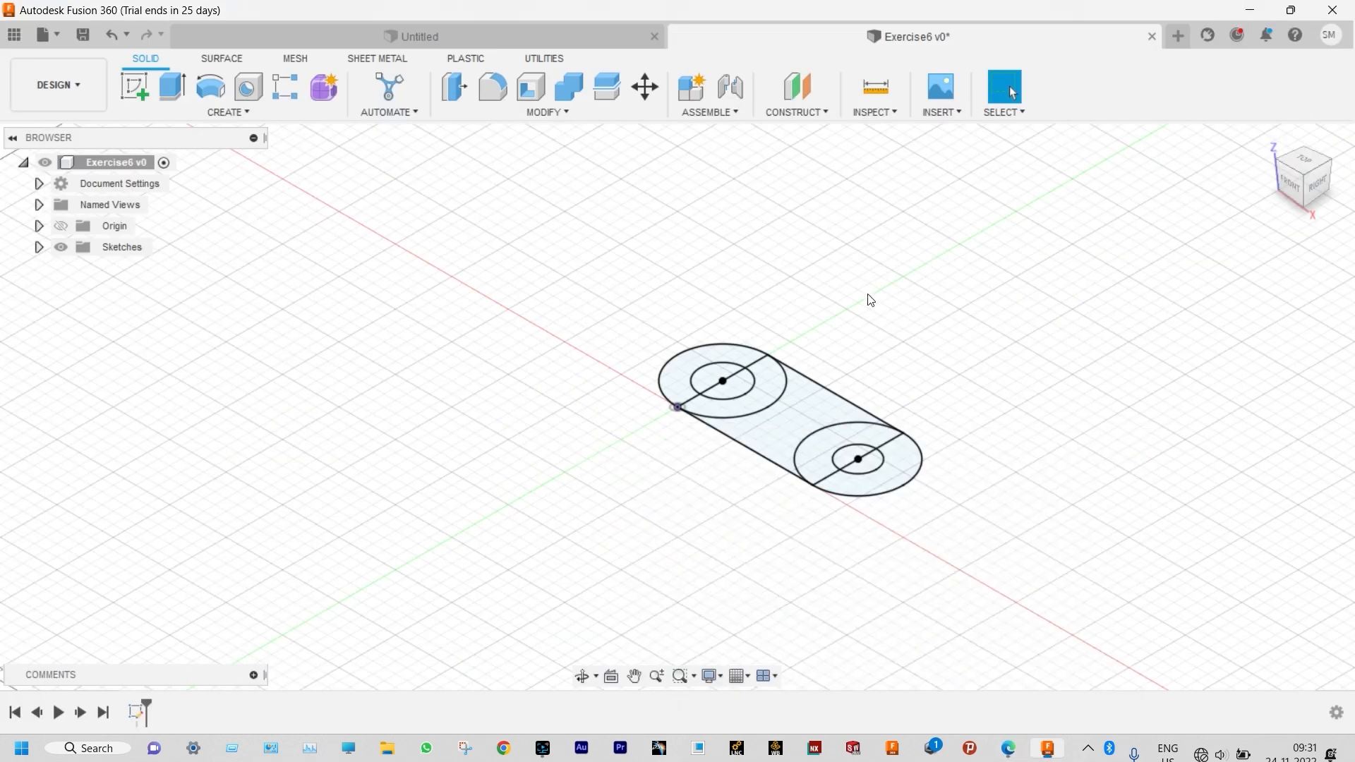
pyautogui.click(173, 89)
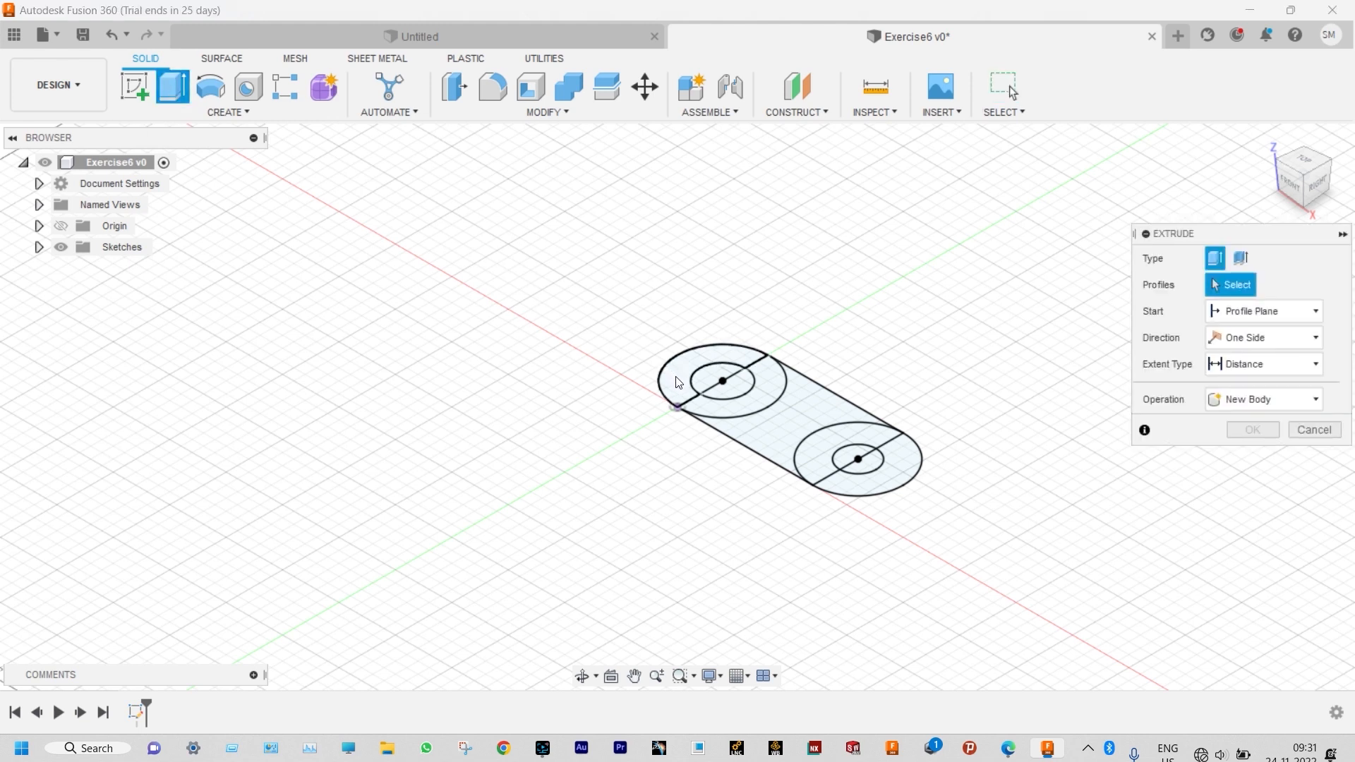
pyautogui.click(750, 407)
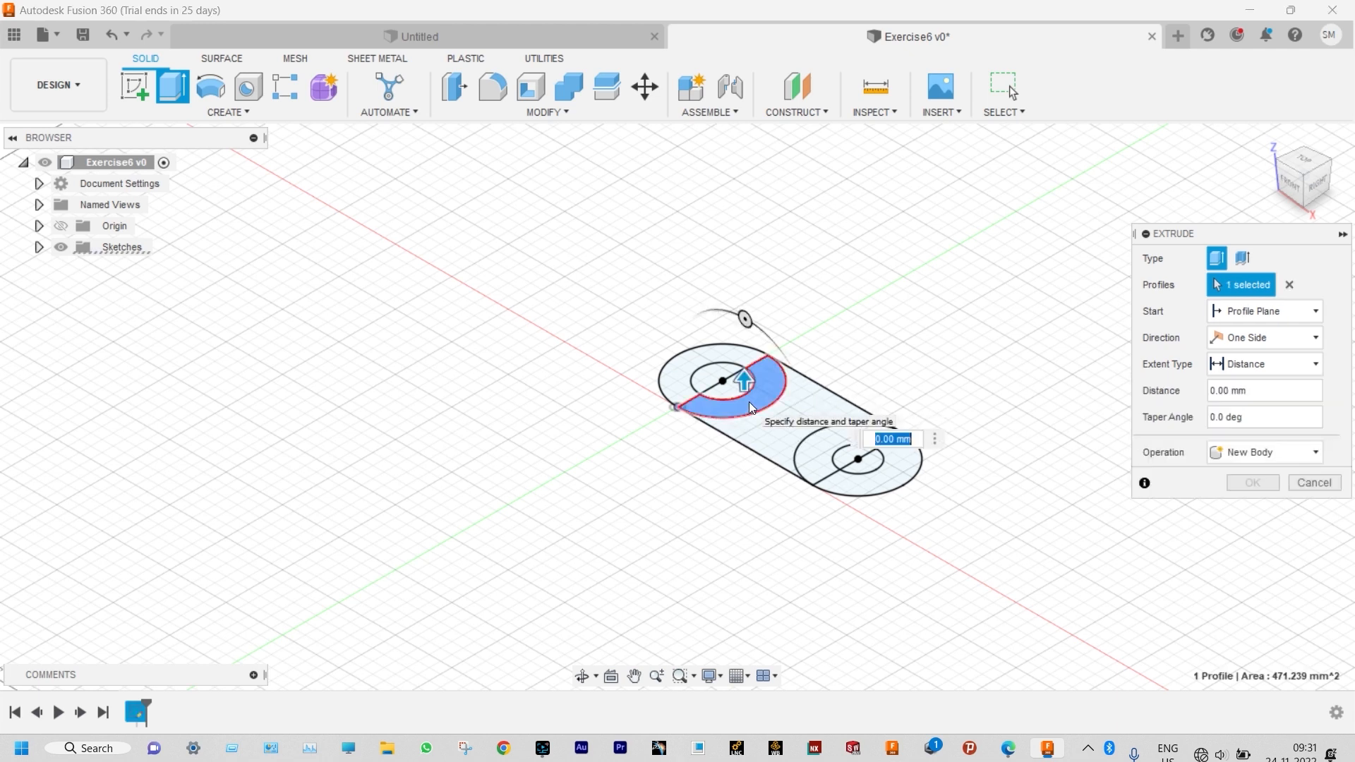
pyautogui.click(676, 371)
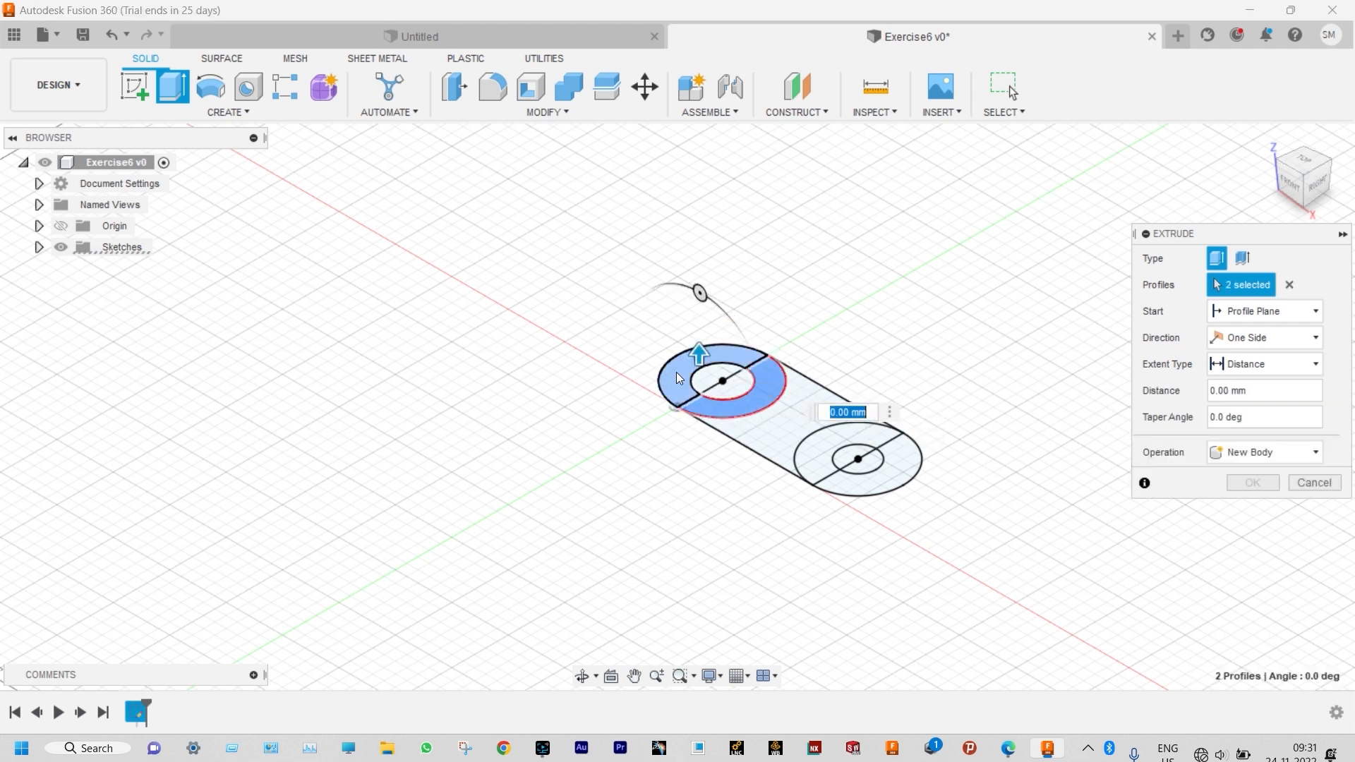
pyautogui.click(778, 450)
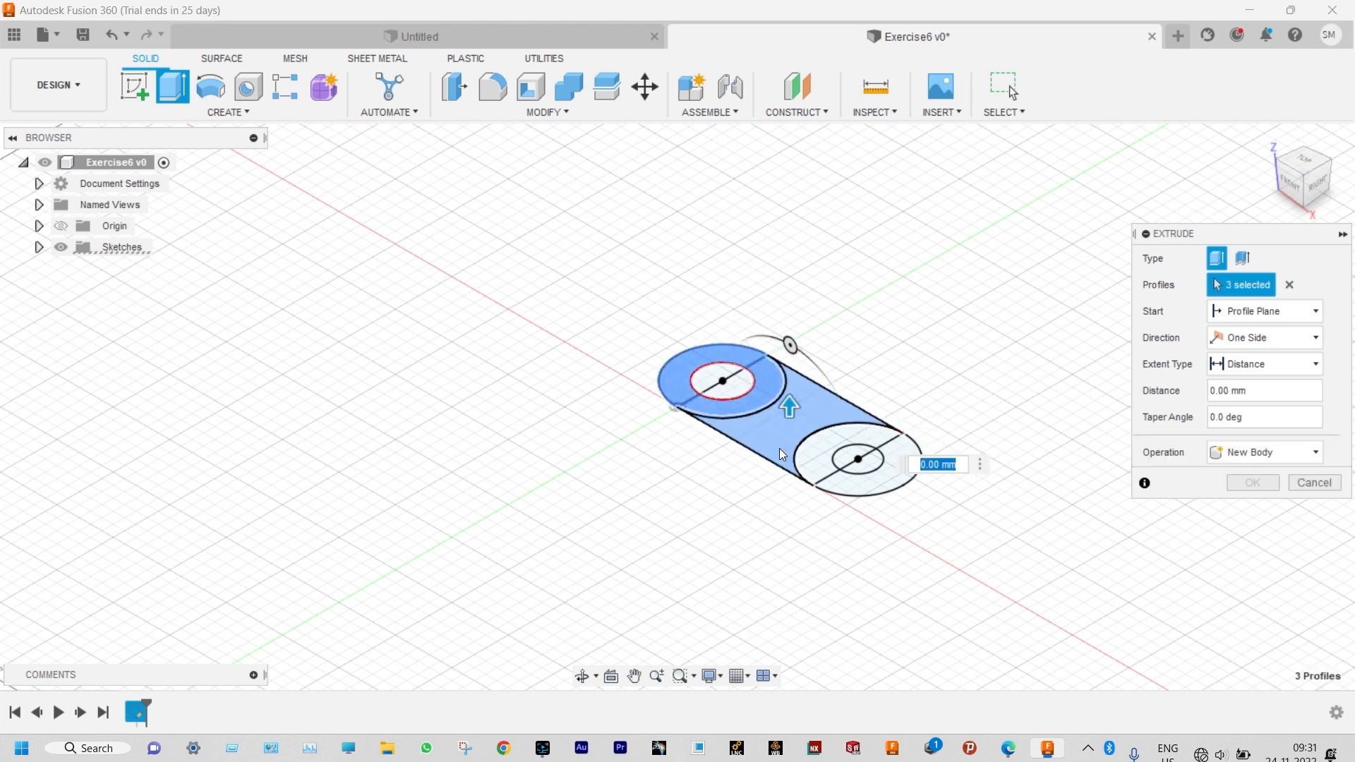
pyautogui.click(823, 470)
pyautogui.click(841, 486)
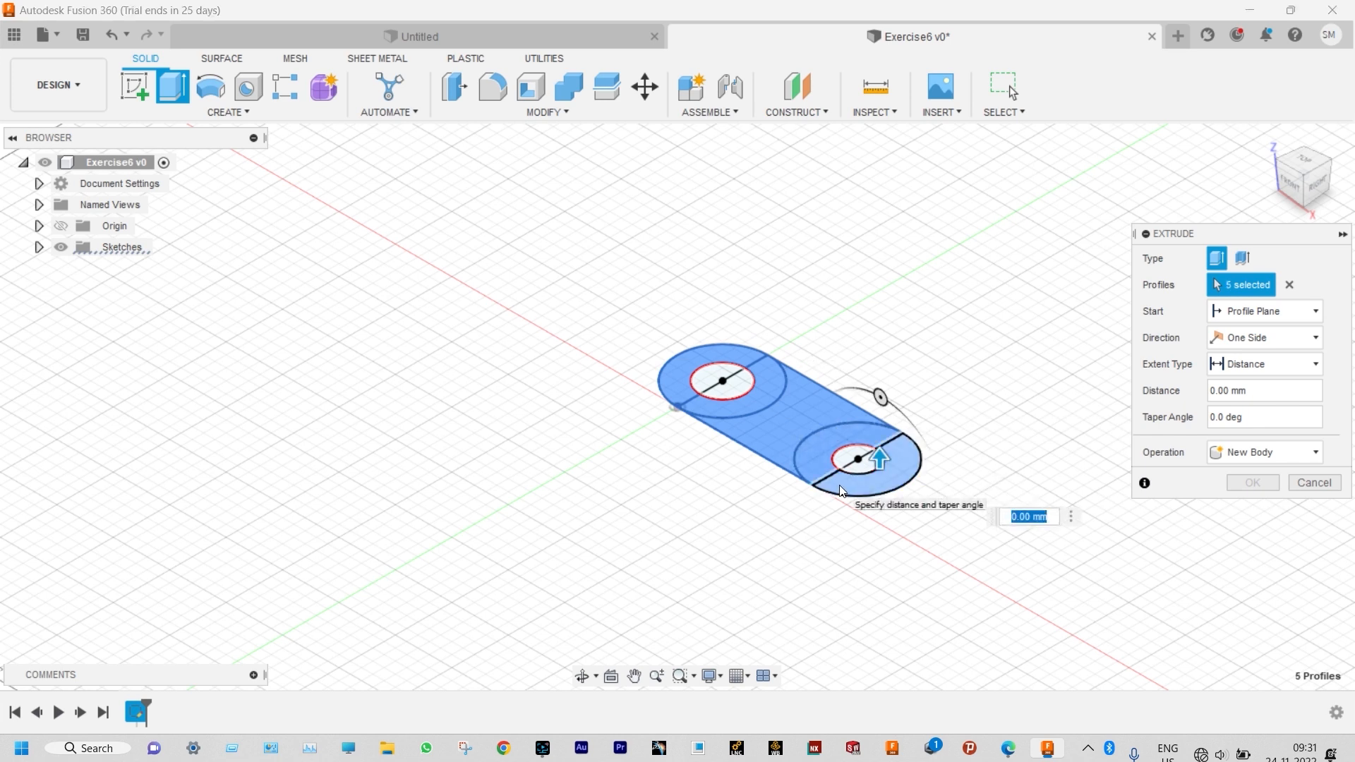
pyautogui.write('10')
pyautogui.press('Return')
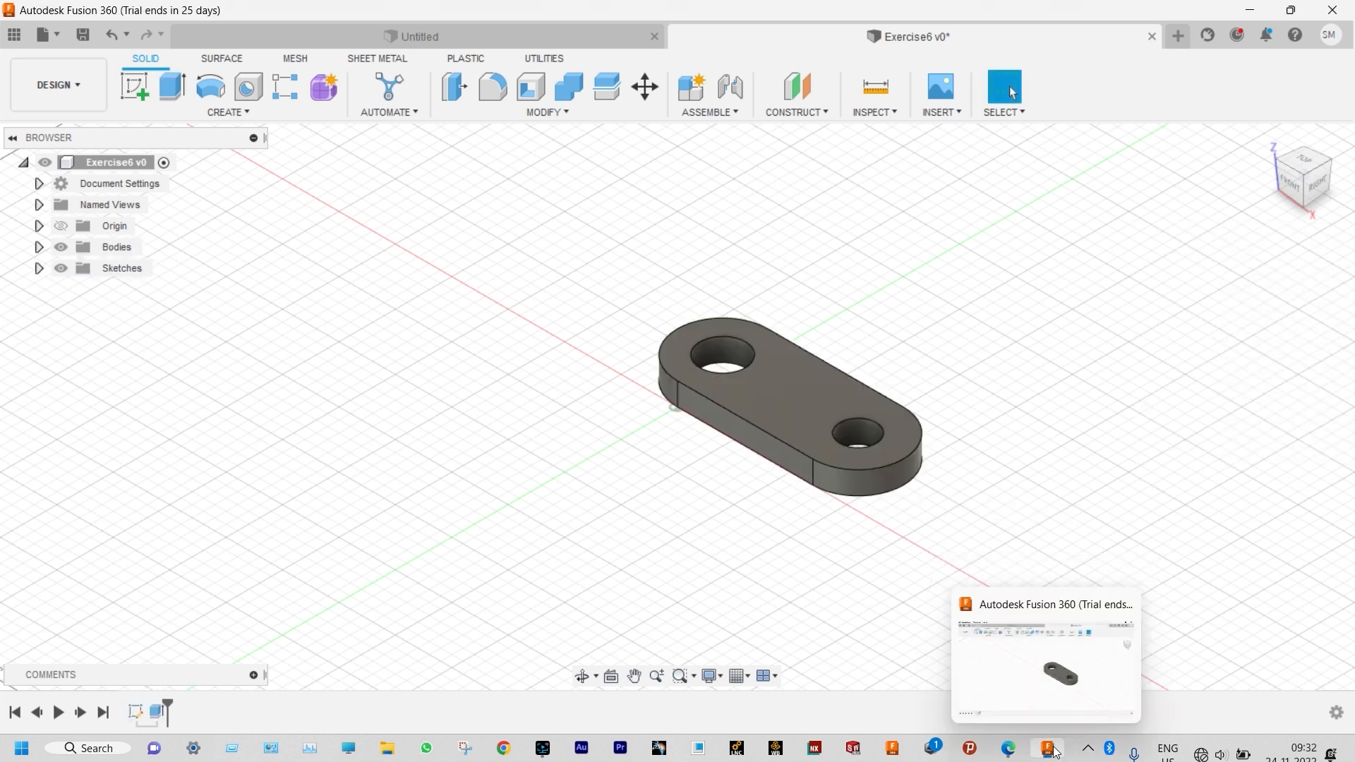
# - Check the raised block in the Exercise 6 drawing and start a sketch on the plate's top face
pyautogui.click(1008, 748)
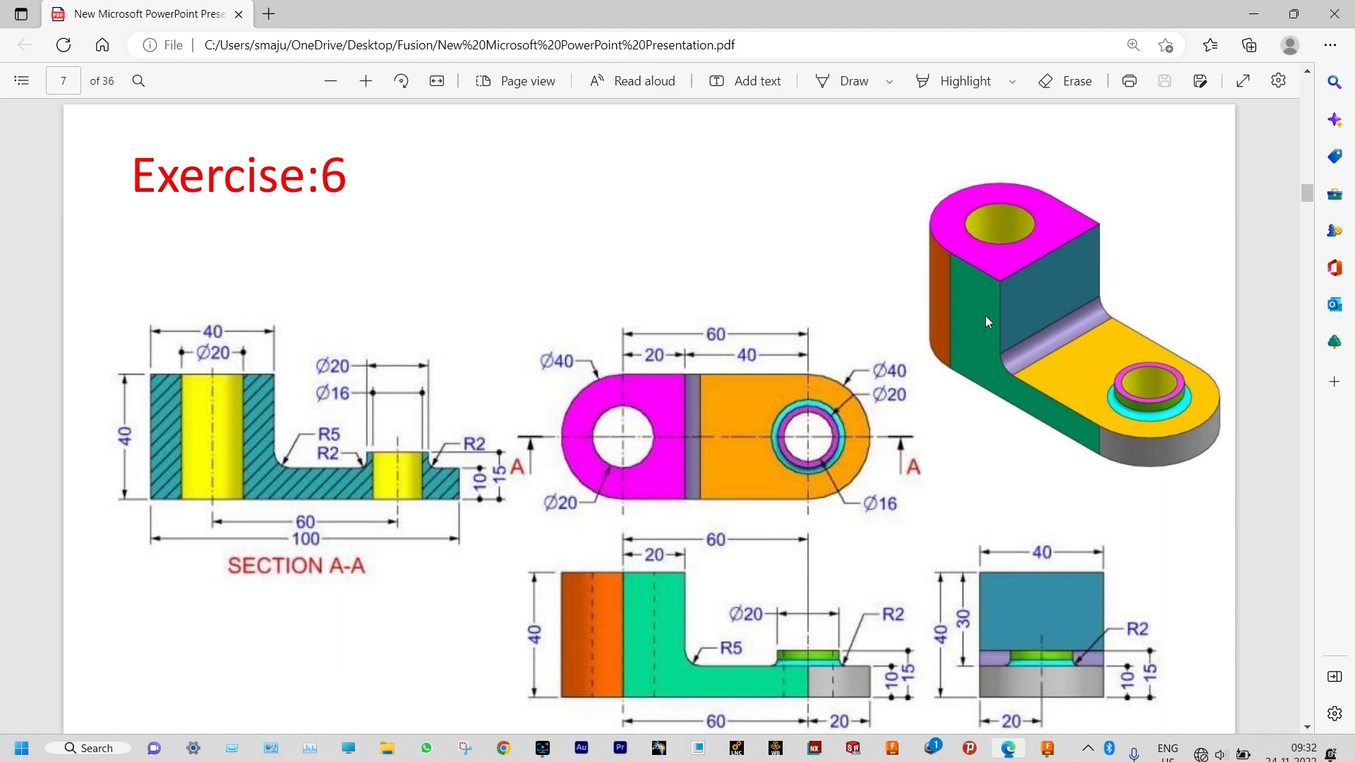
pyautogui.click(1253, 13)
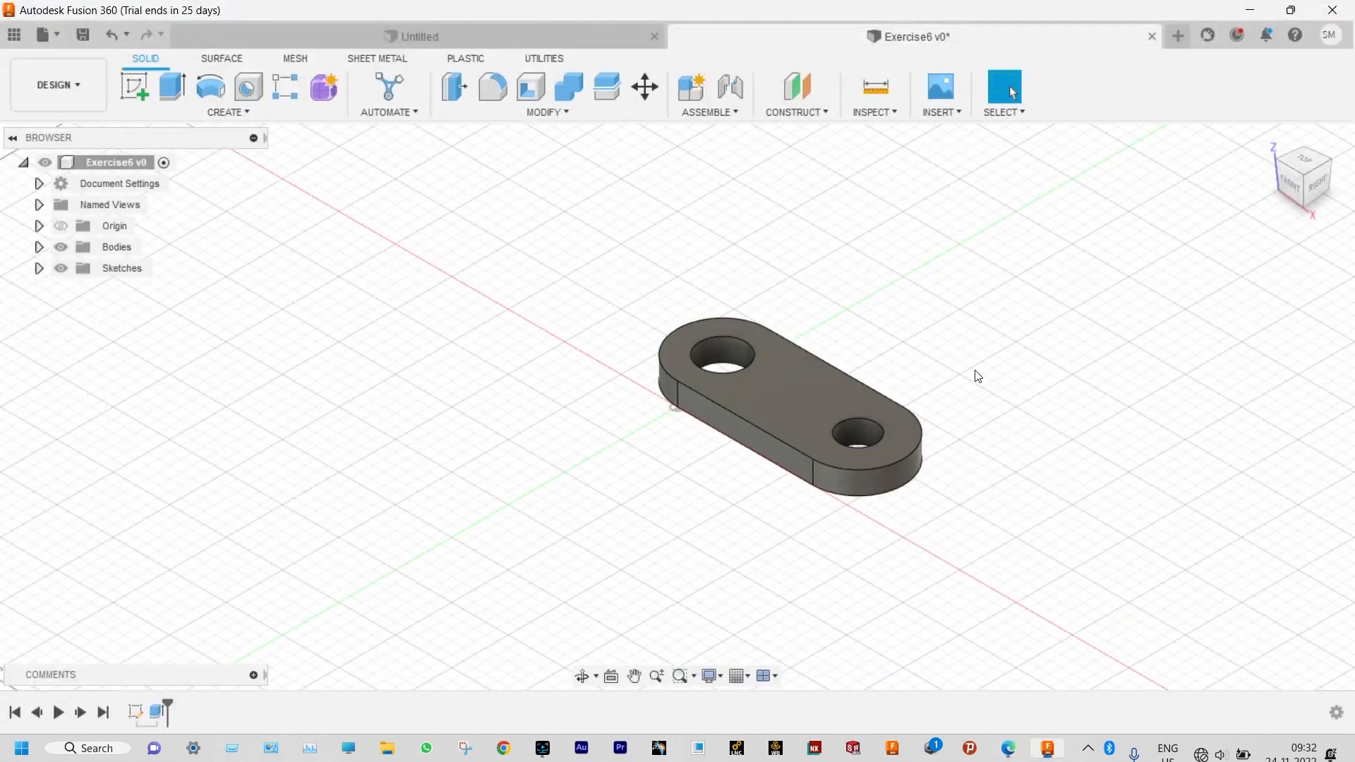
pyautogui.click(769, 397)
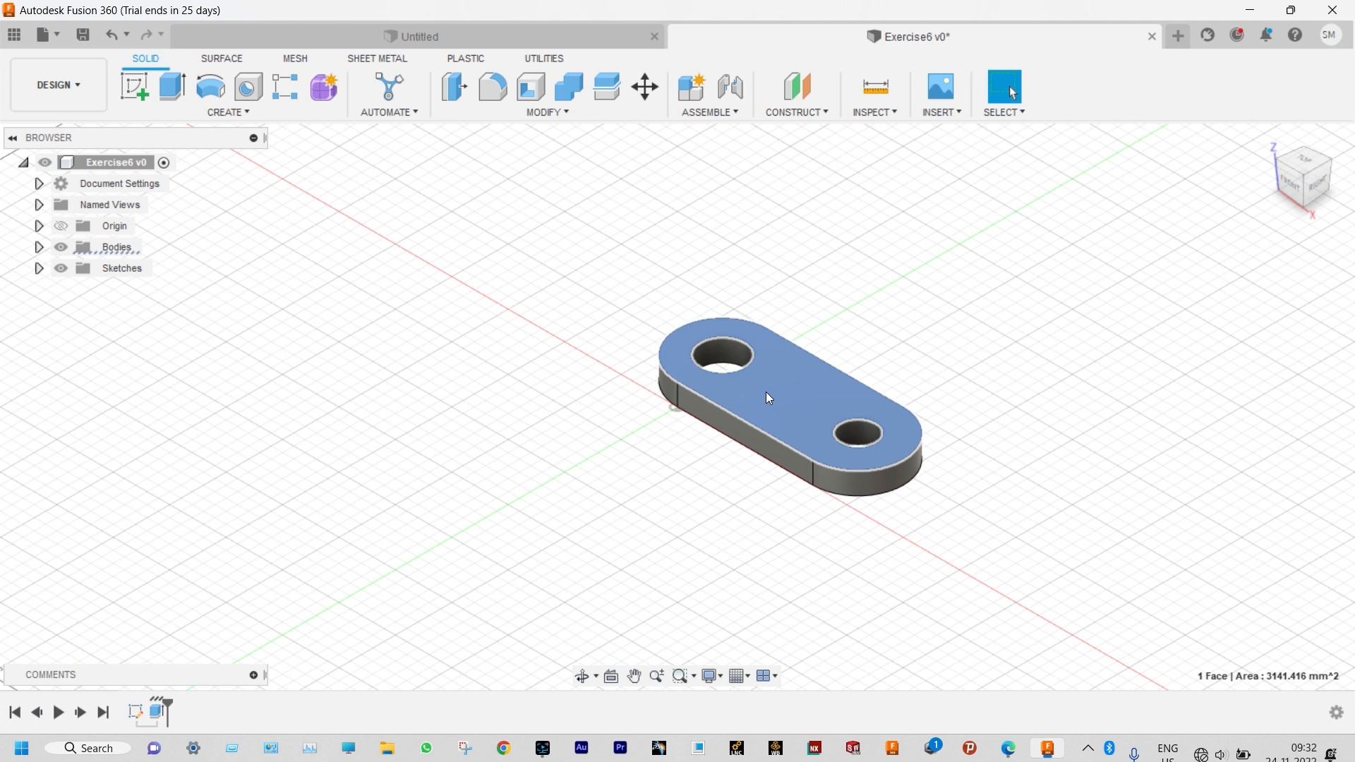
pyautogui.click(248, 113)
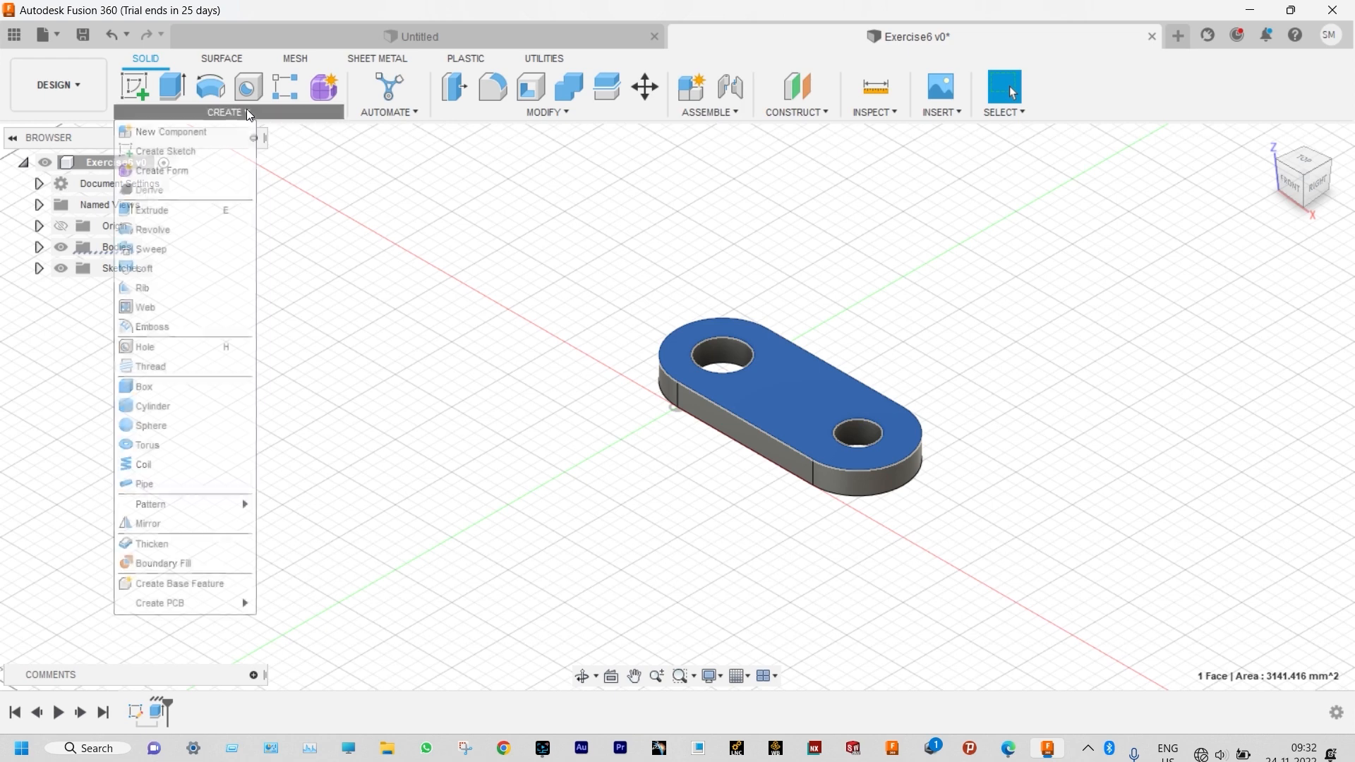
pyautogui.click(187, 151)
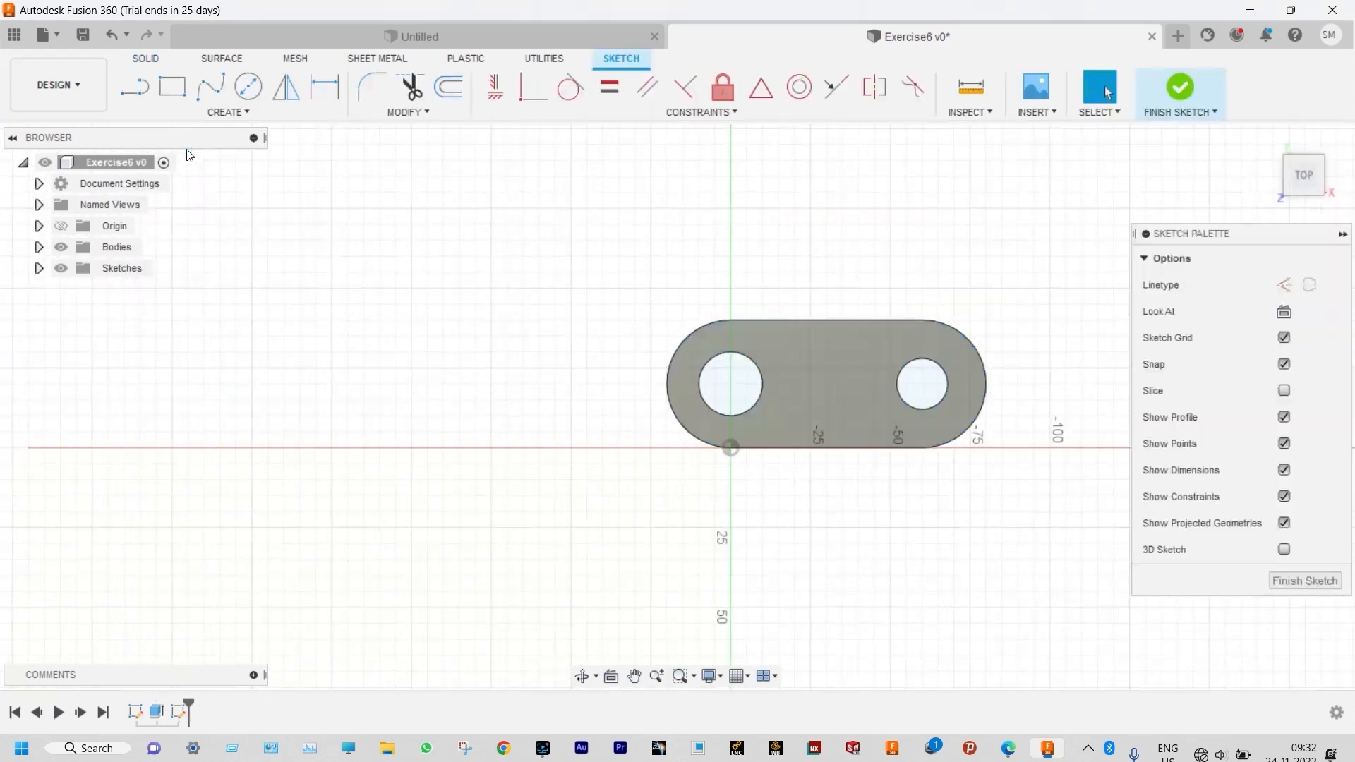
# - Project the whole plate body into the sketch, using the Bodies selection filter
pyautogui.click(244, 112)
pyautogui.moveTo(233, 405)
pyautogui.click(309, 409)
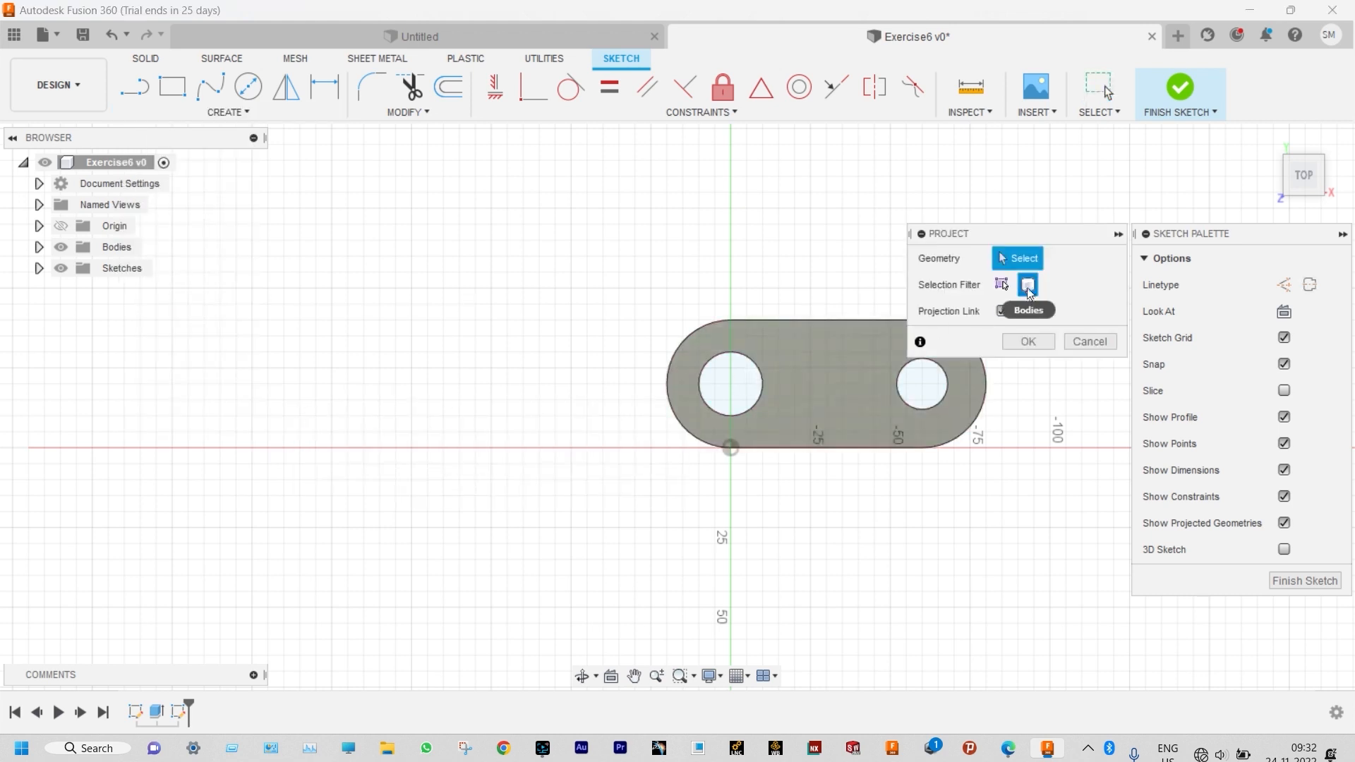
pyautogui.click(829, 372)
pyautogui.click(1027, 341)
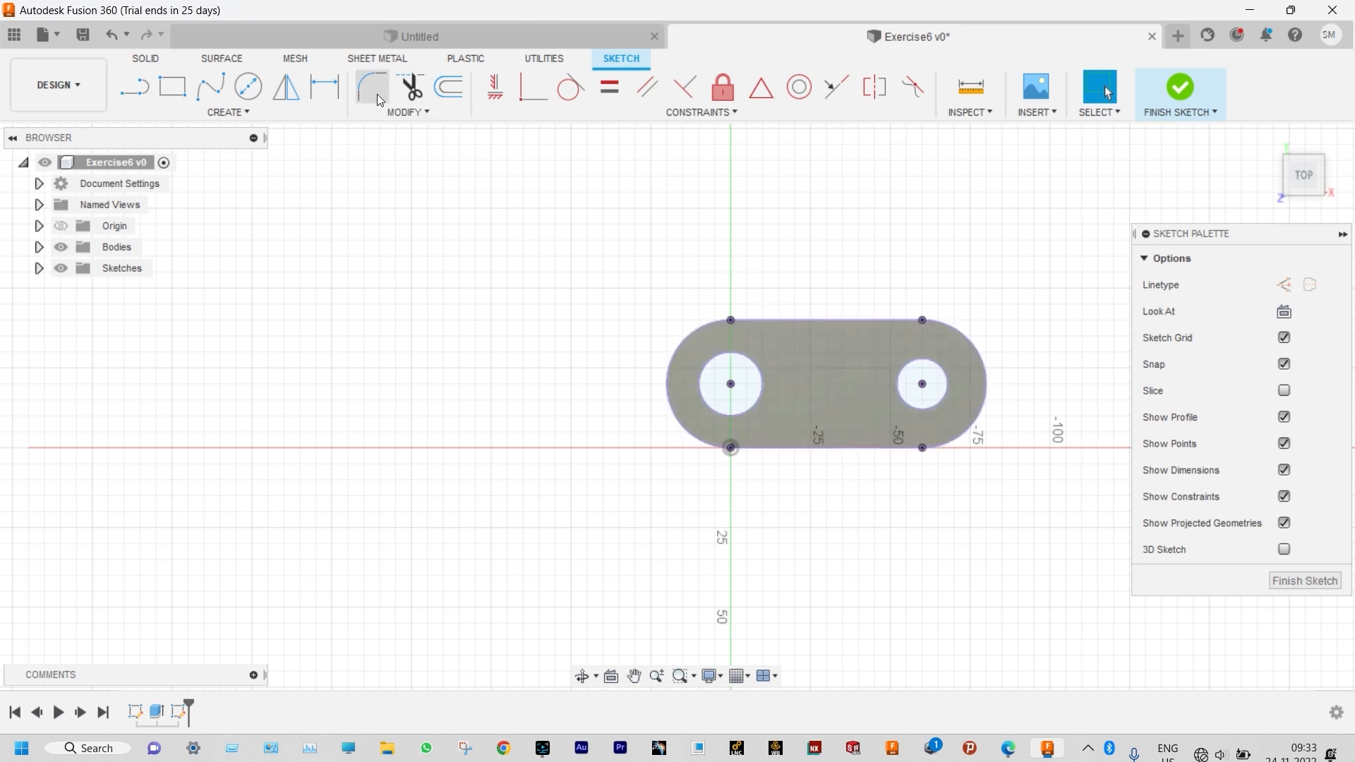
# - Draw a vertical line across the plate between its straight edges, about 20 mm from the centre of the larger hole
pyautogui.click(146, 90)
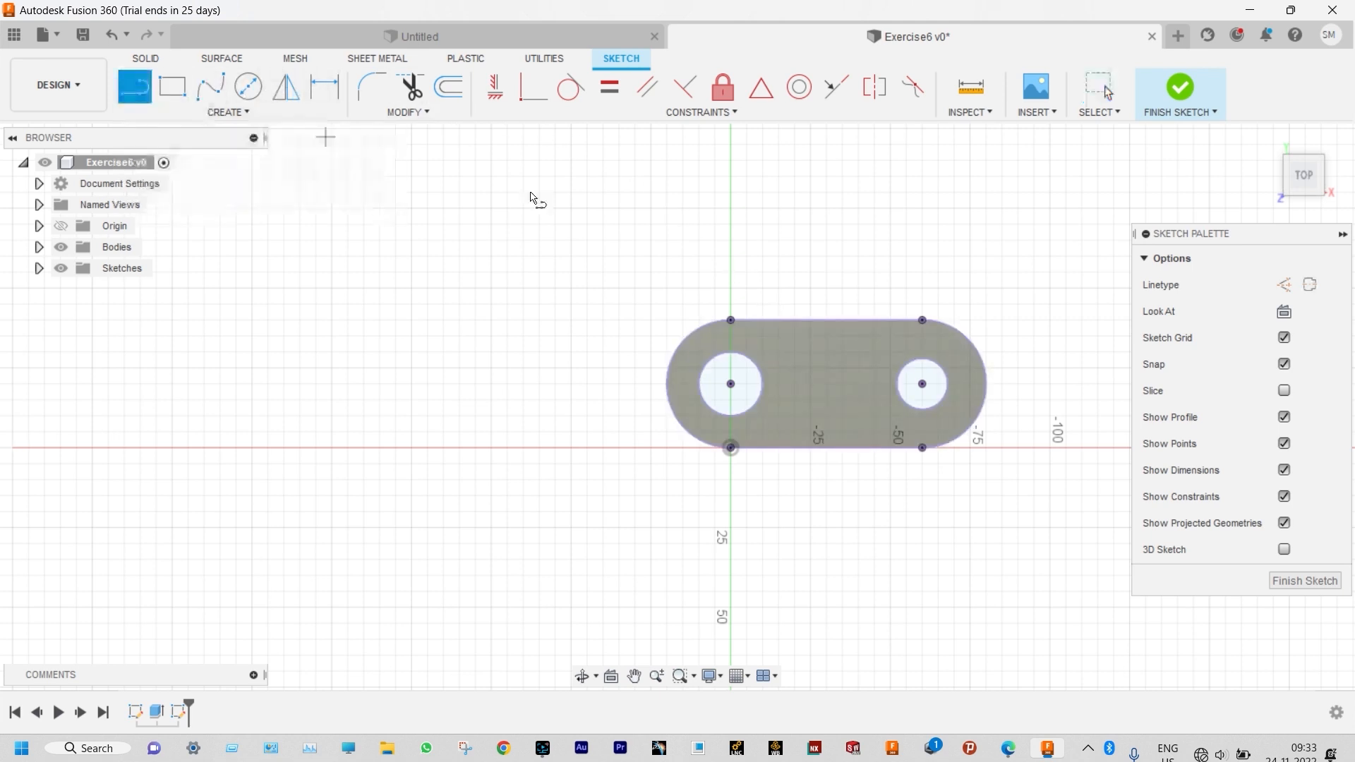
pyautogui.click(794, 320)
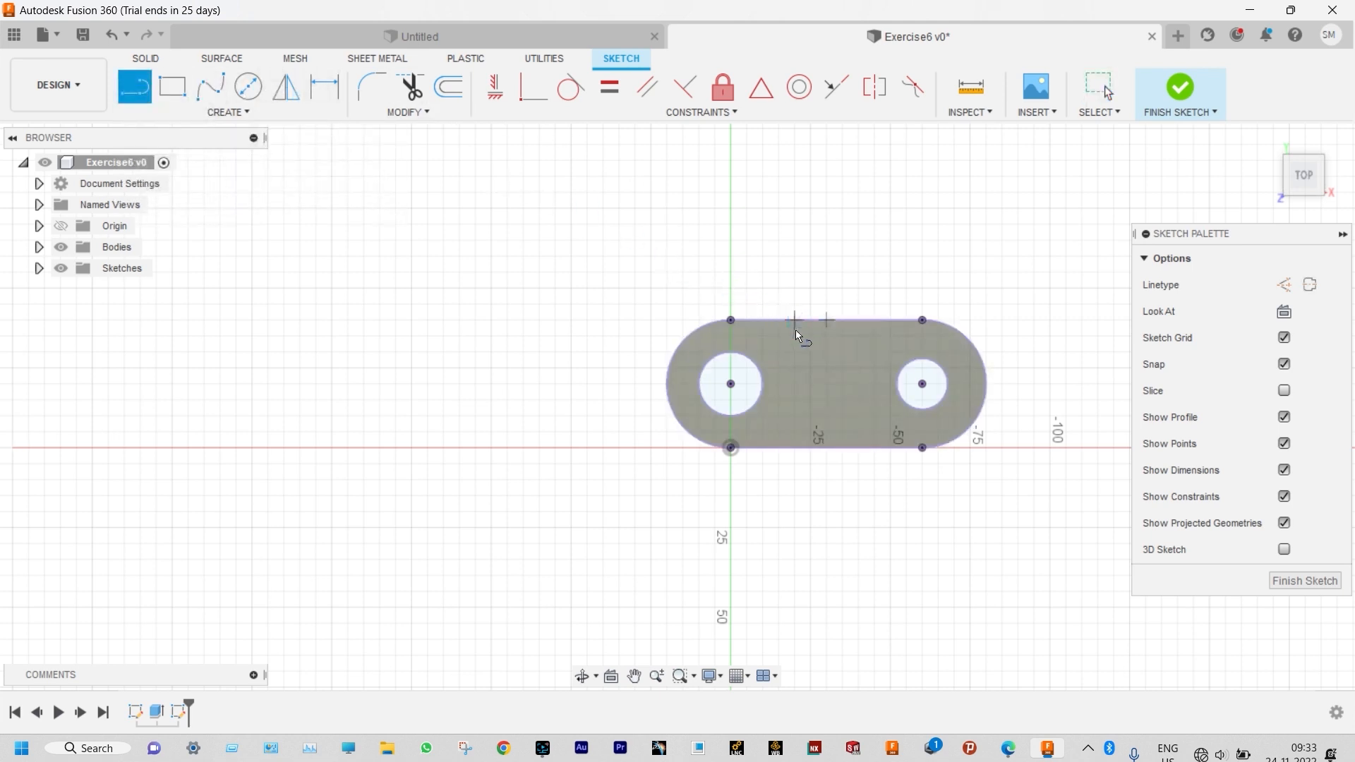
pyautogui.doubleClick(795, 447)
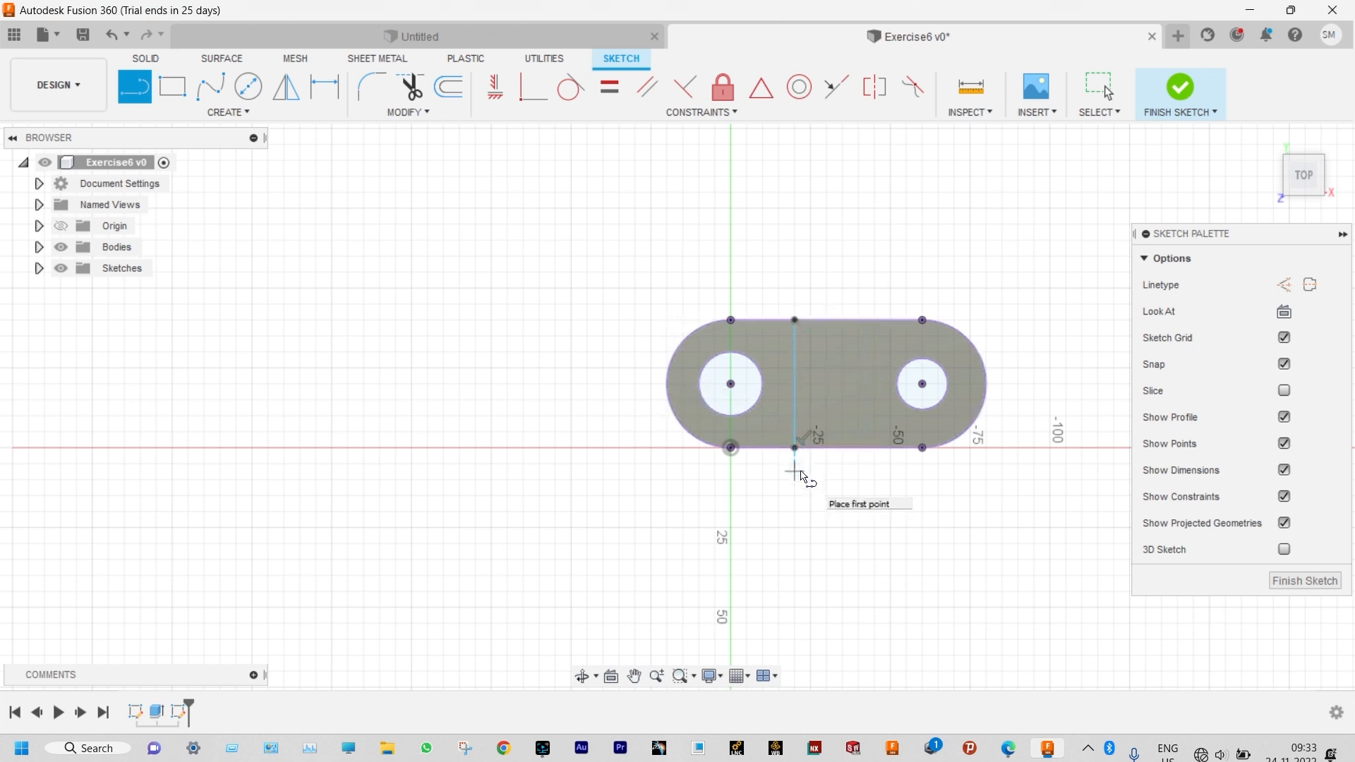
pyautogui.press('Escape')
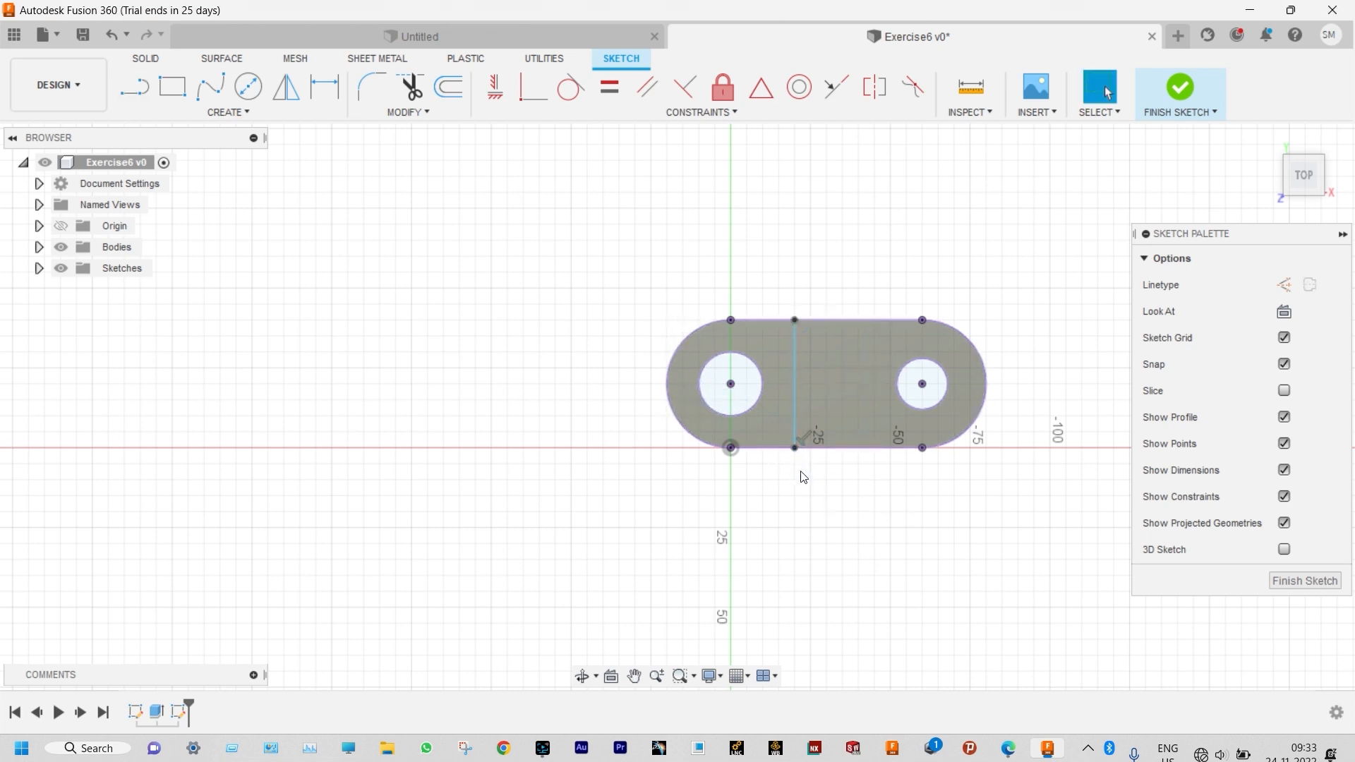
# - Check the block's offset in the Exercise 6 drawing, dimension the line 20 mm from the larger hole's centre, and finish the sketch
pyautogui.click(1008, 748)
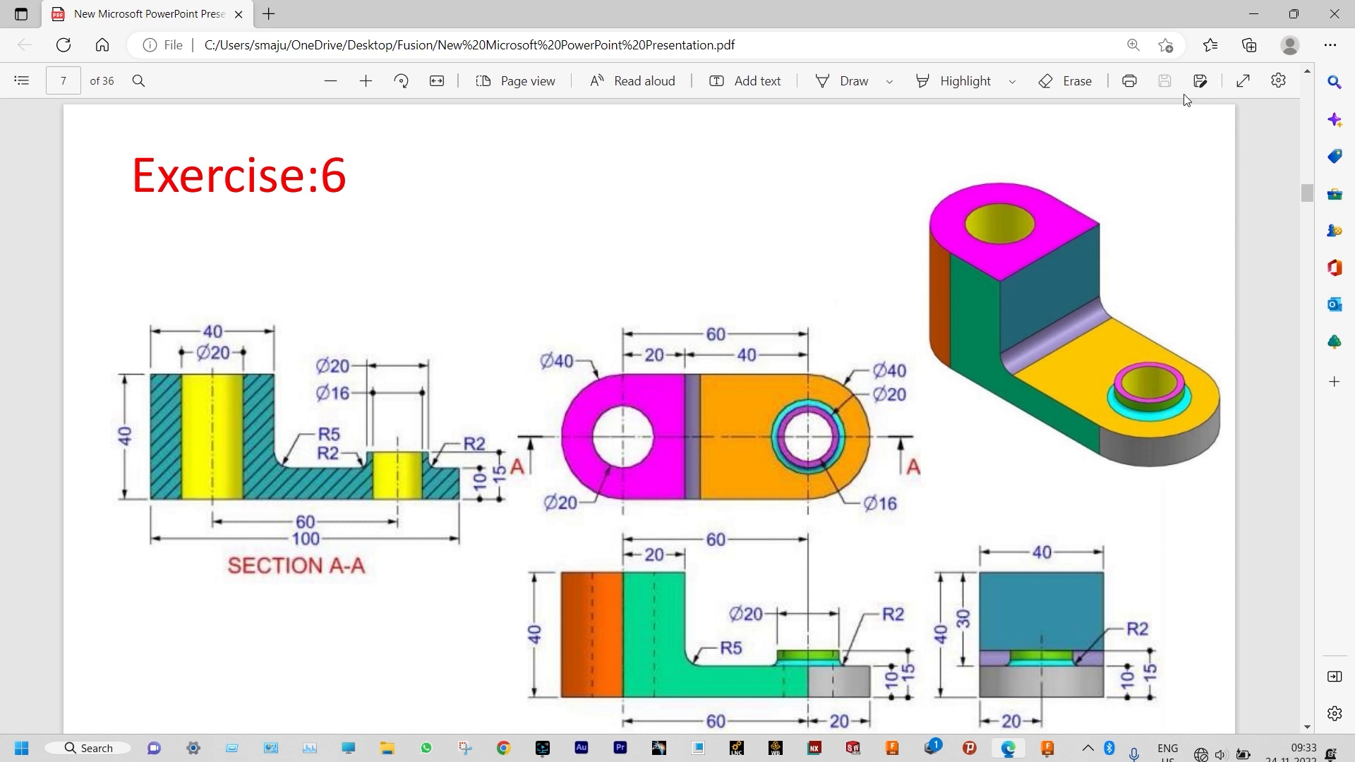
pyautogui.click(1253, 13)
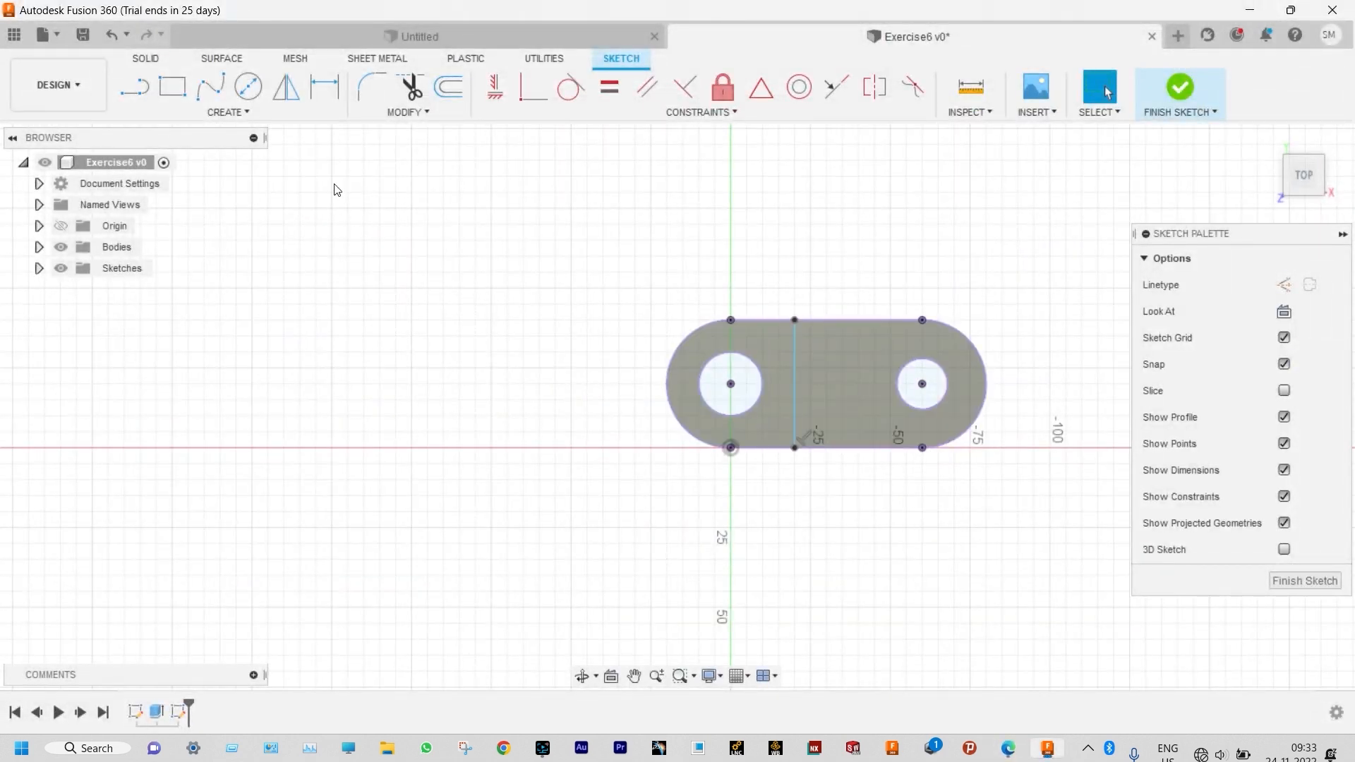
pyautogui.click(324, 87)
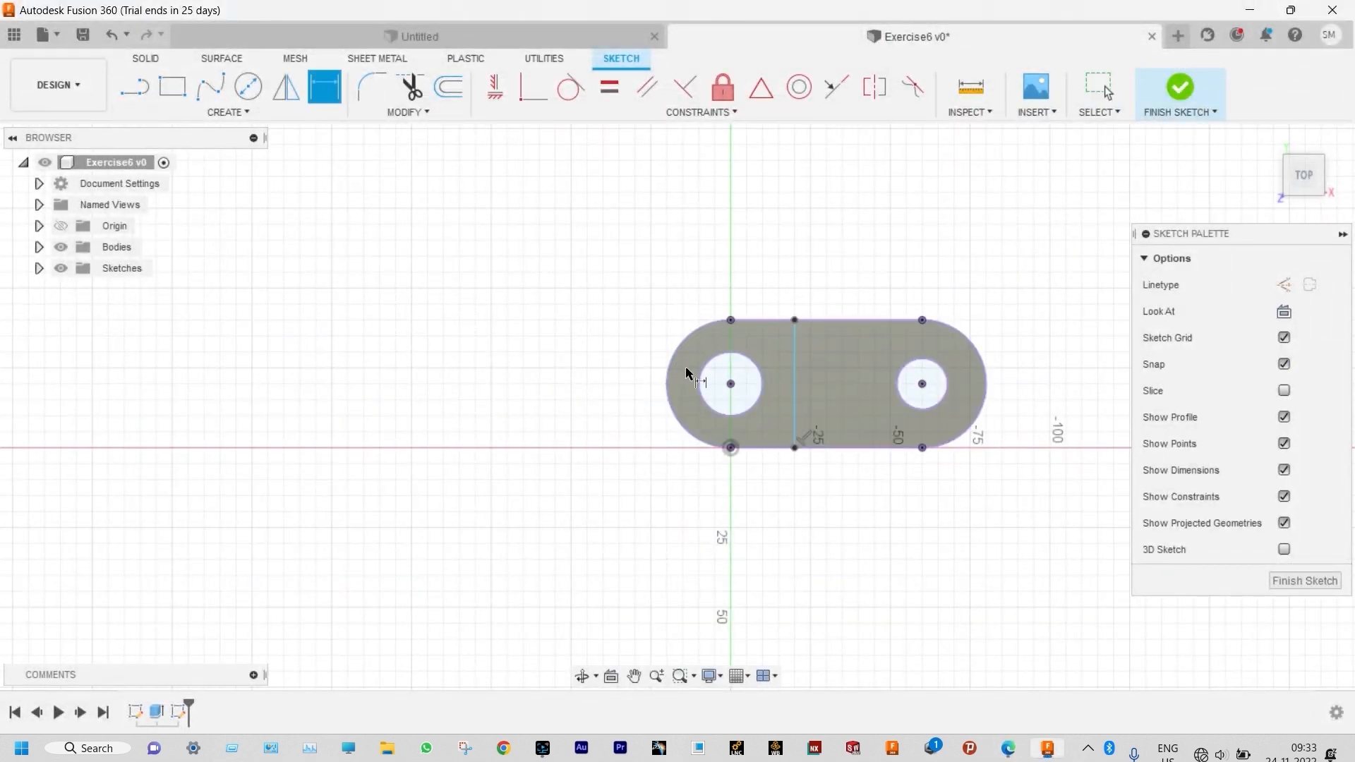
pyautogui.click(730, 385)
pyautogui.click(796, 394)
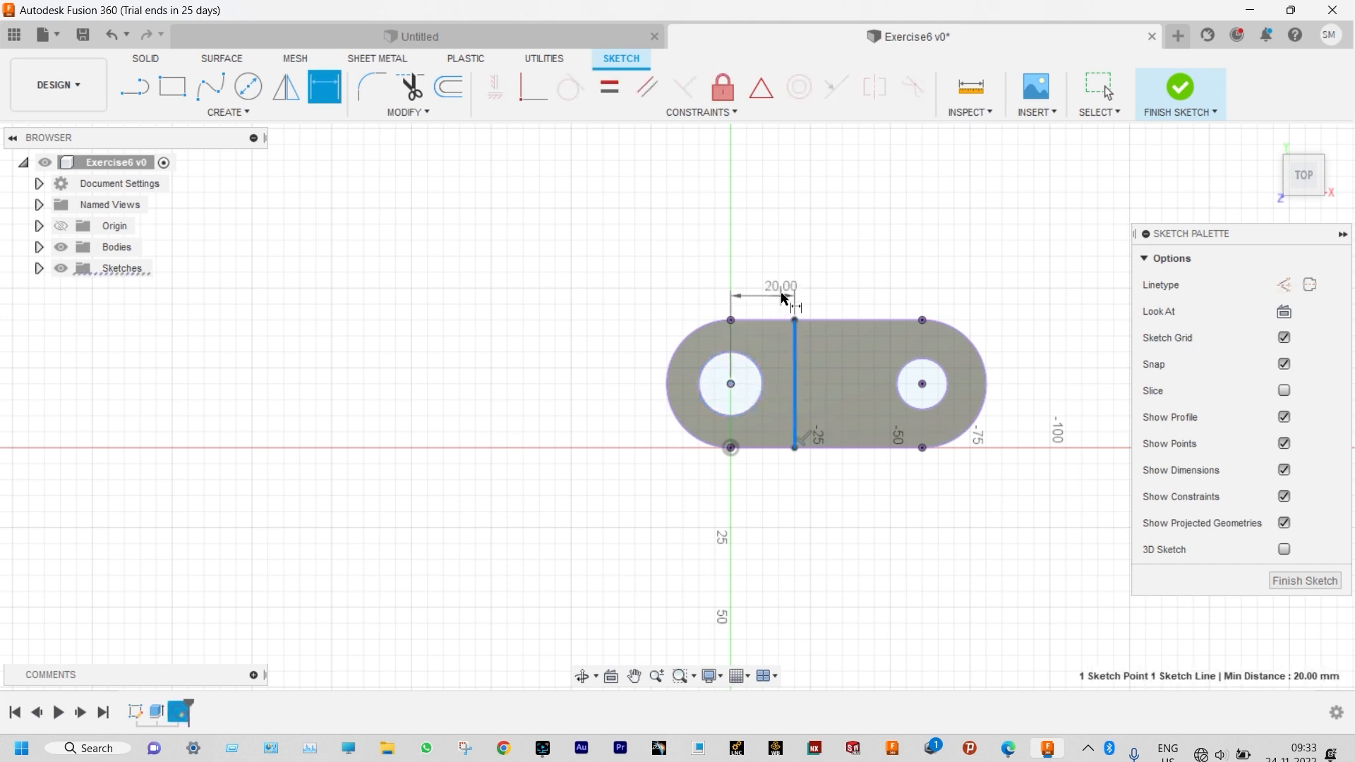
pyautogui.click(783, 285)
pyautogui.press('Return')
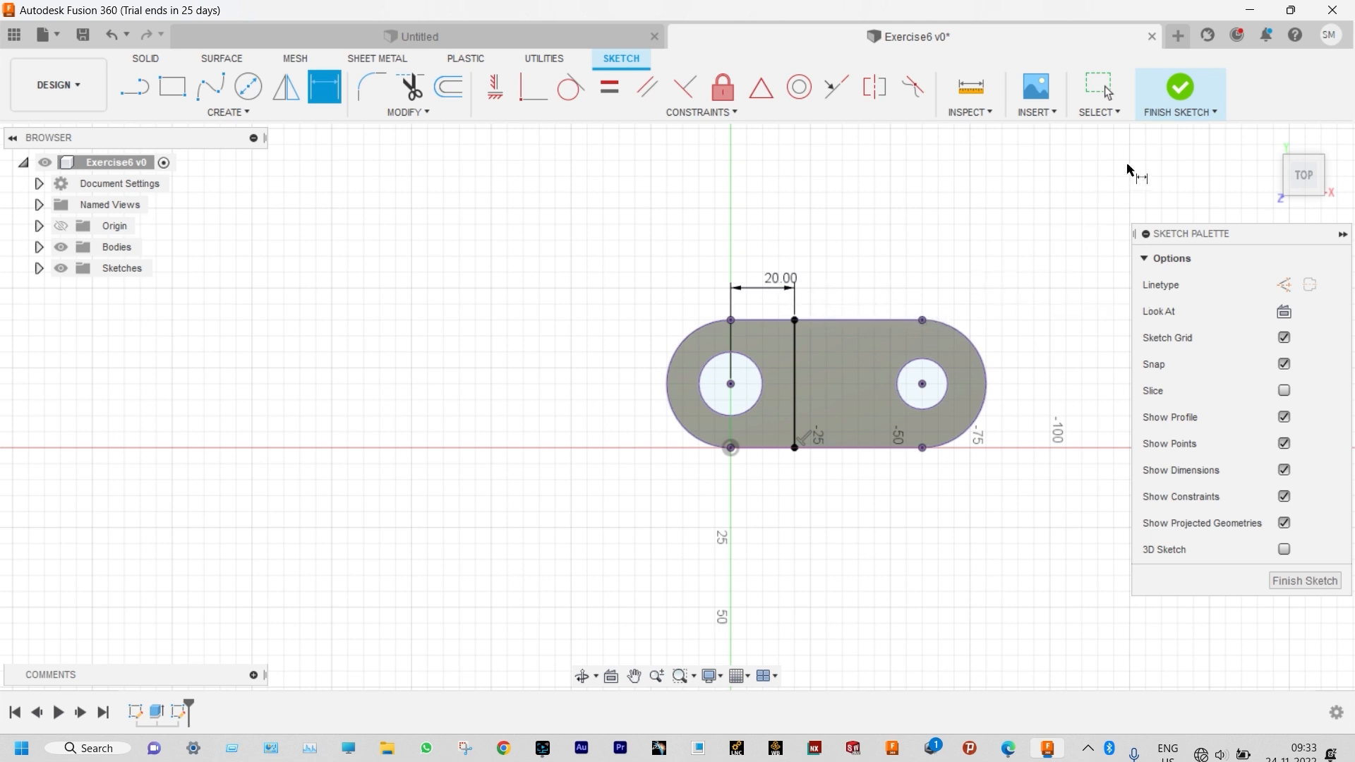
pyautogui.click(1179, 99)
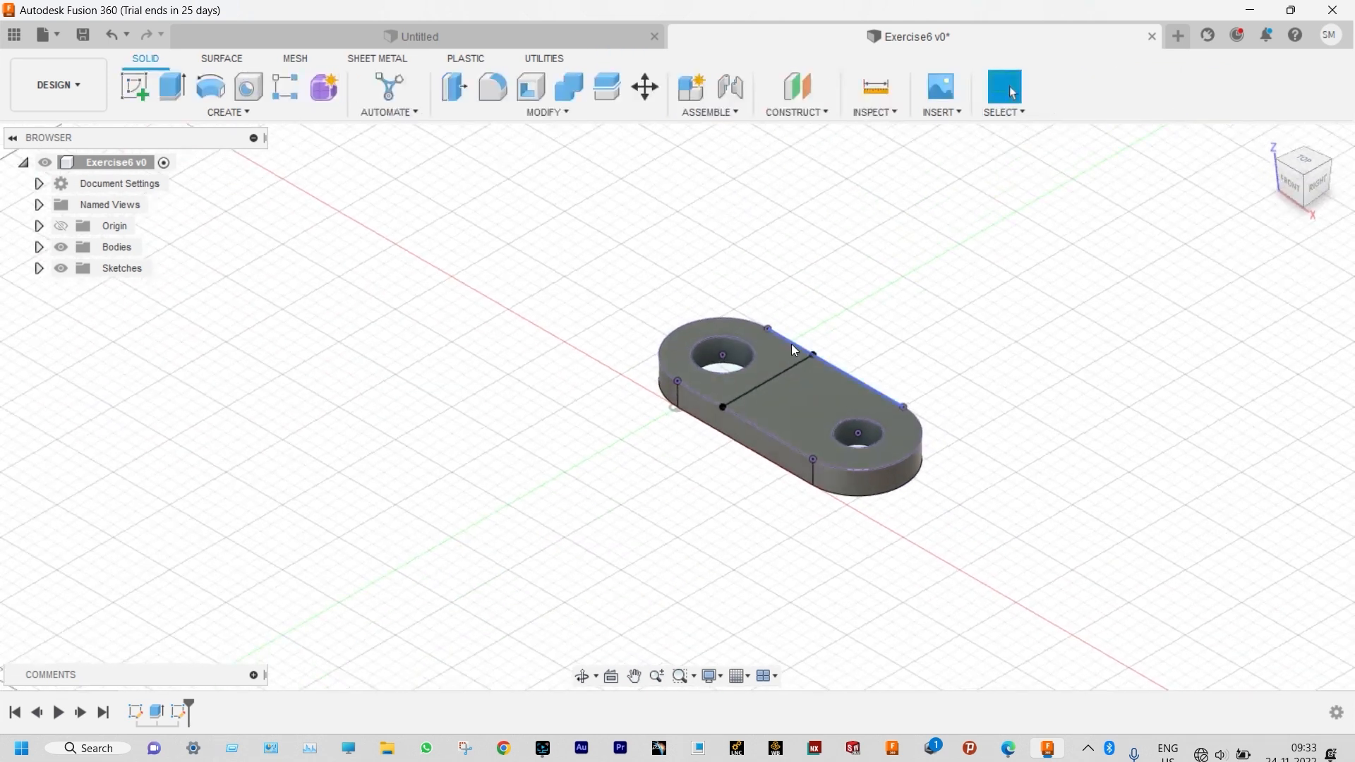
# - Extrude the profile around the larger hole, bounded by the dividing line, 30 mm upward
pyautogui.click(774, 358)
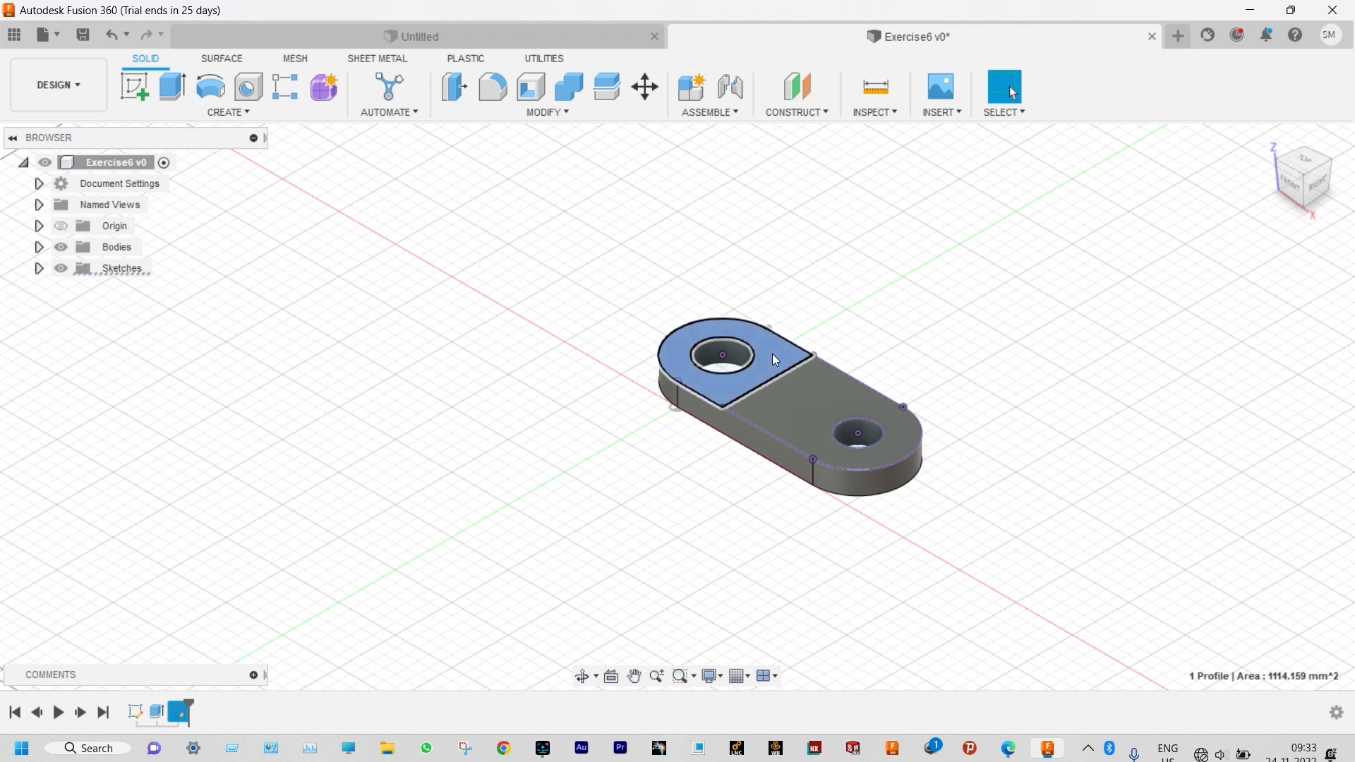
pyautogui.click(776, 361)
pyautogui.click(172, 93)
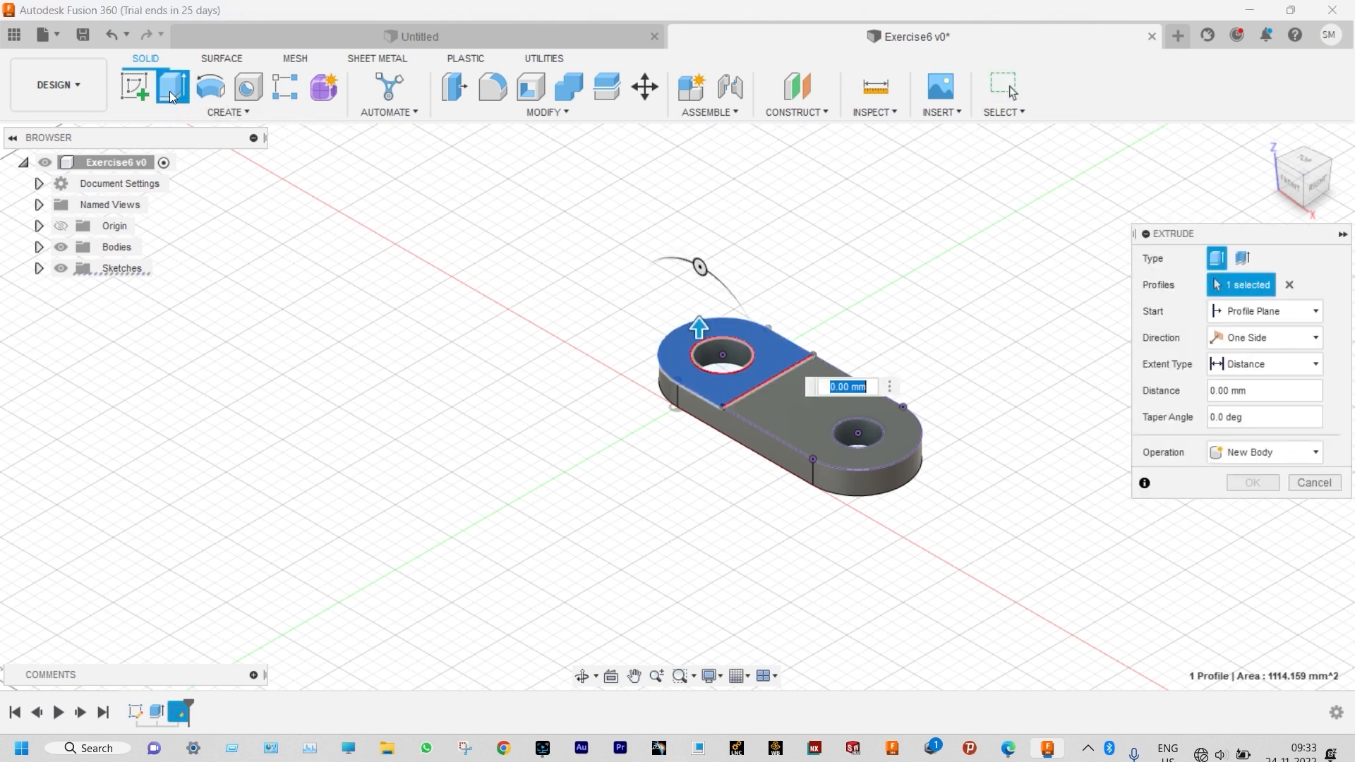
pyautogui.write('30')
pyautogui.press('Return')
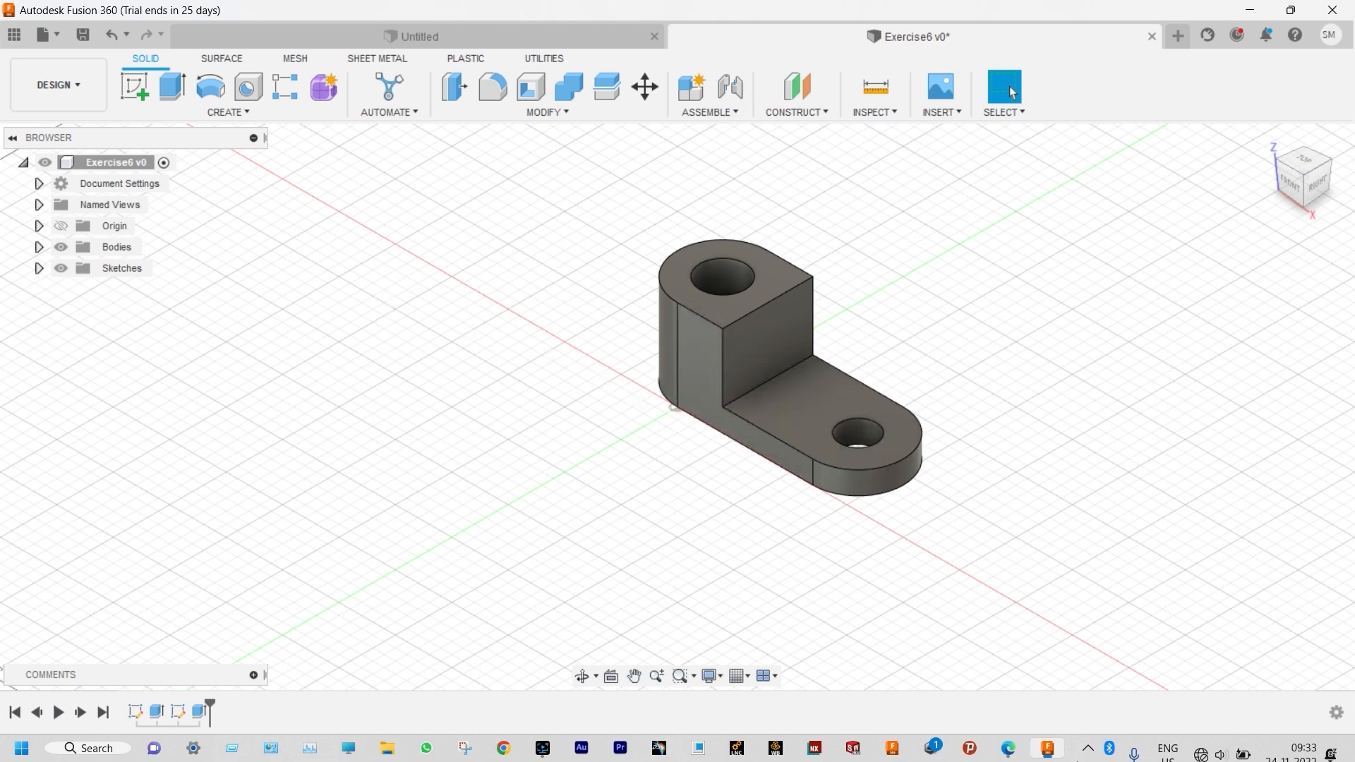
# - Check the fillet radius in the Exercise 6 drawing and fillet the inner edge between block and plate with a 5 mm radius
pyautogui.moveTo(1011, 752)
pyautogui.click(1005, 672)
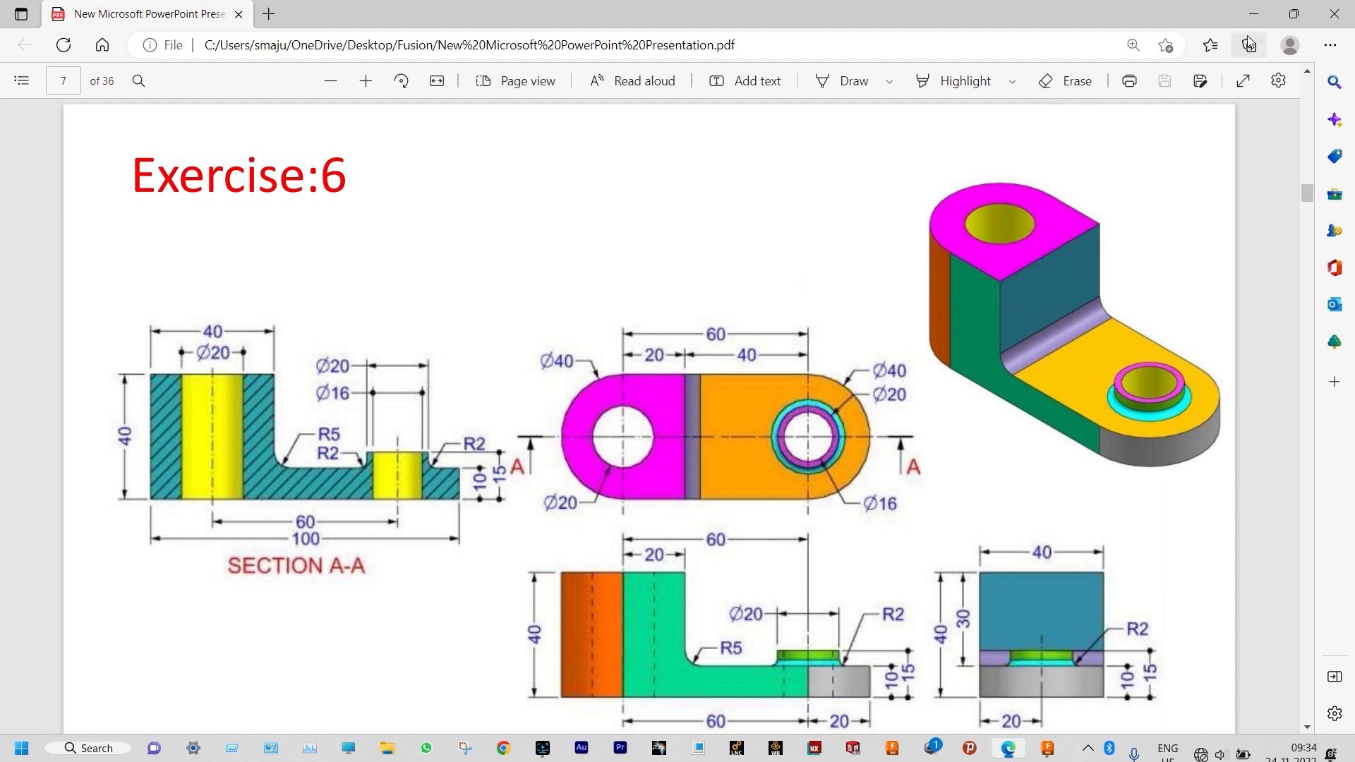
pyautogui.click(1254, 15)
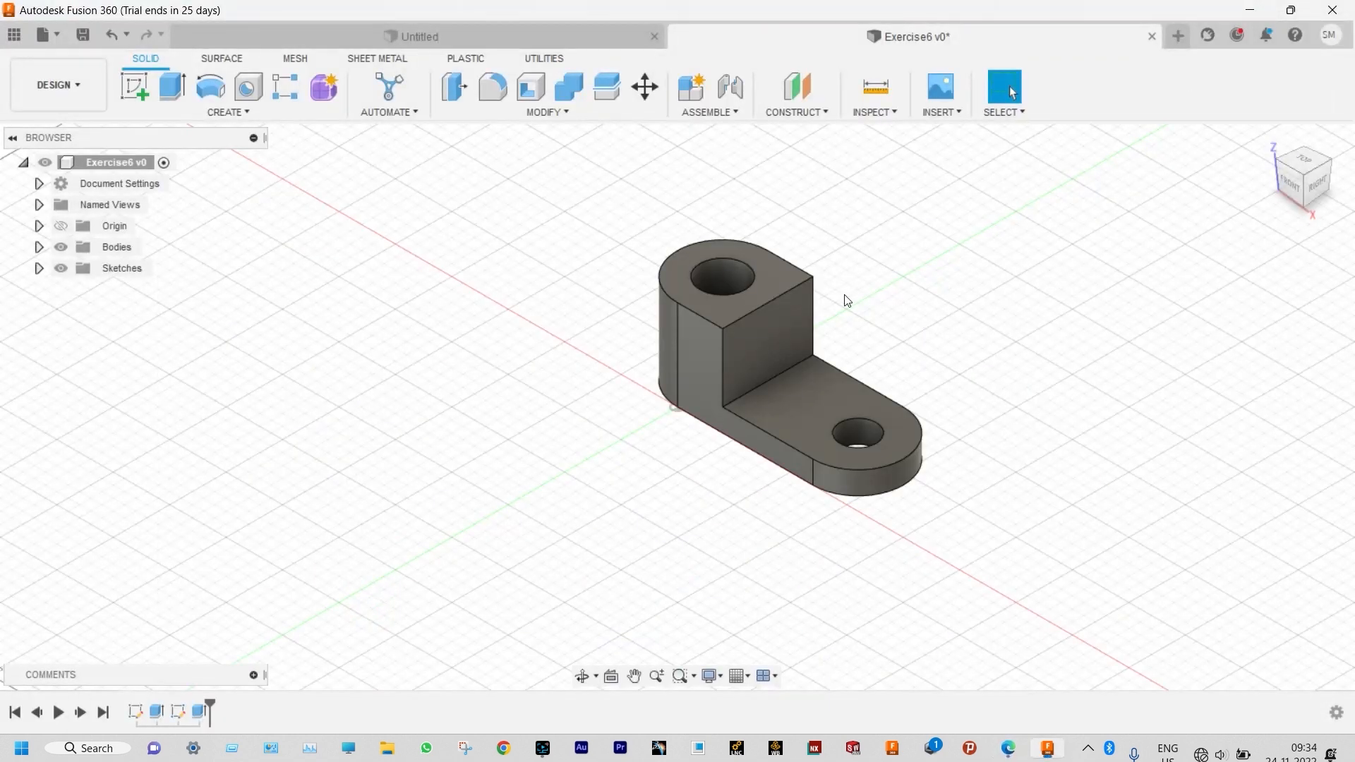
pyautogui.click(785, 372)
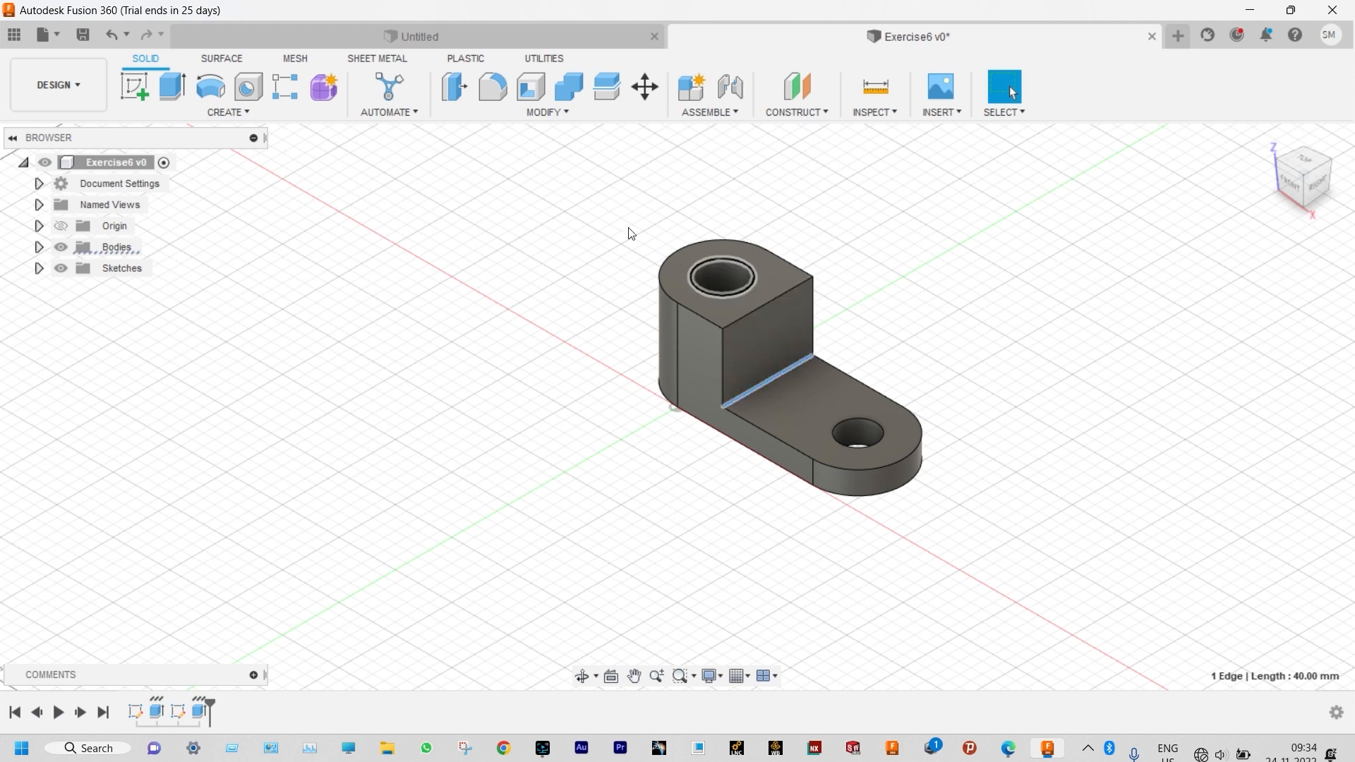
pyautogui.click(498, 89)
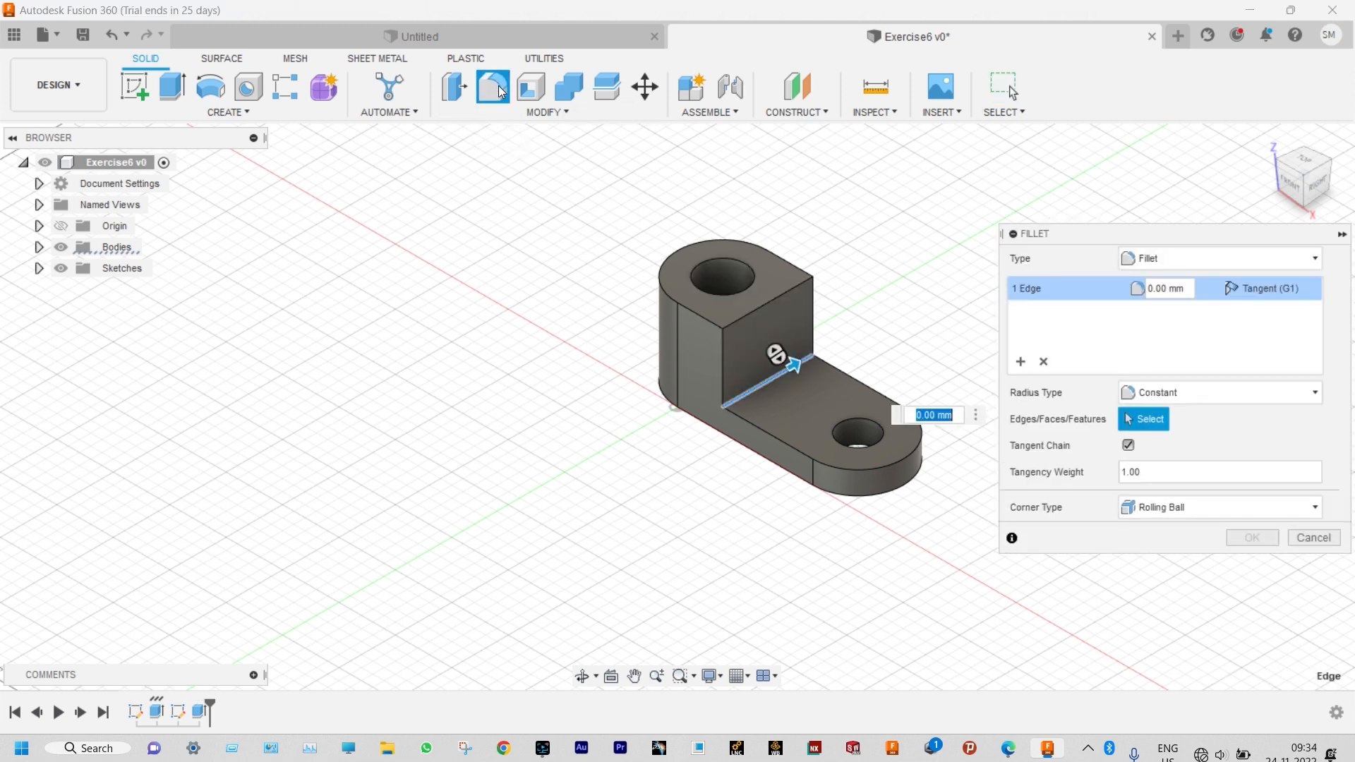
pyautogui.write('2')
pyautogui.press('Return')
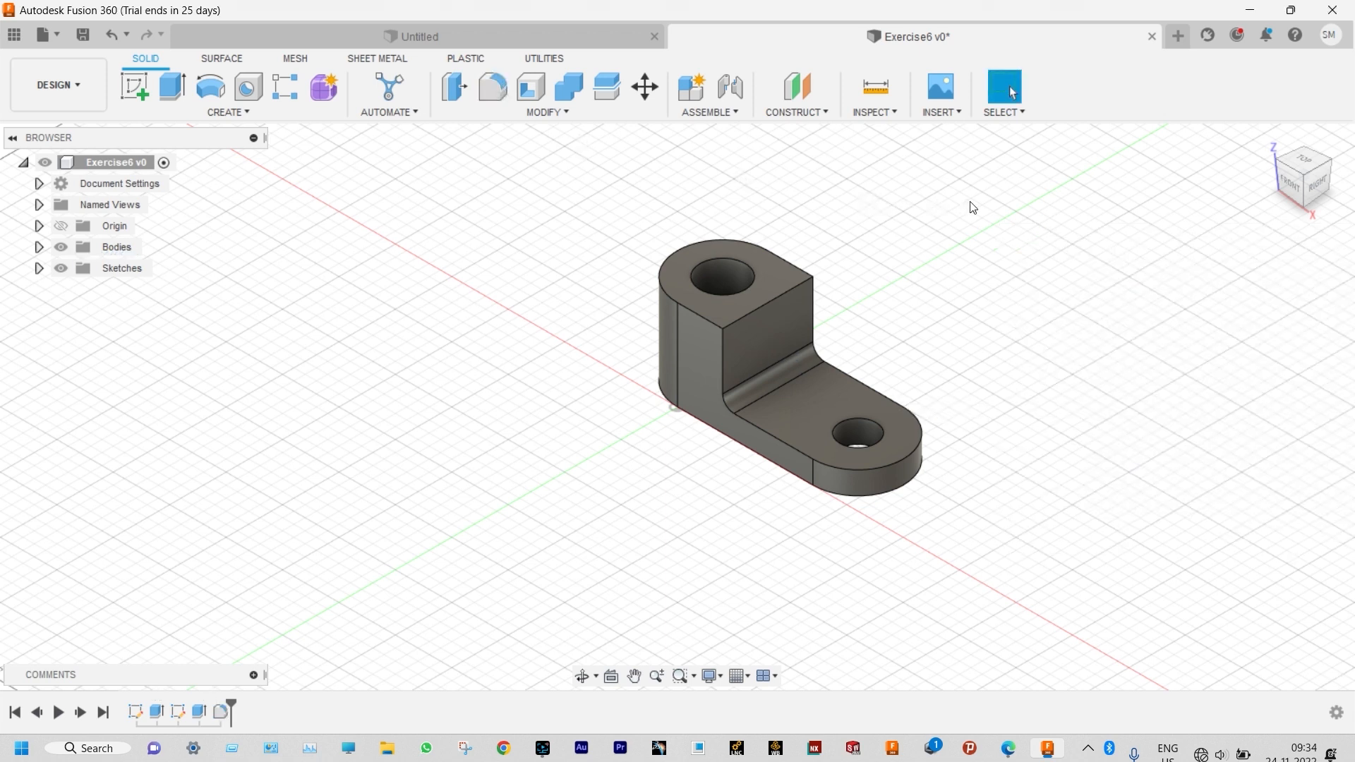
pyautogui.scroll(3, 963, 231)
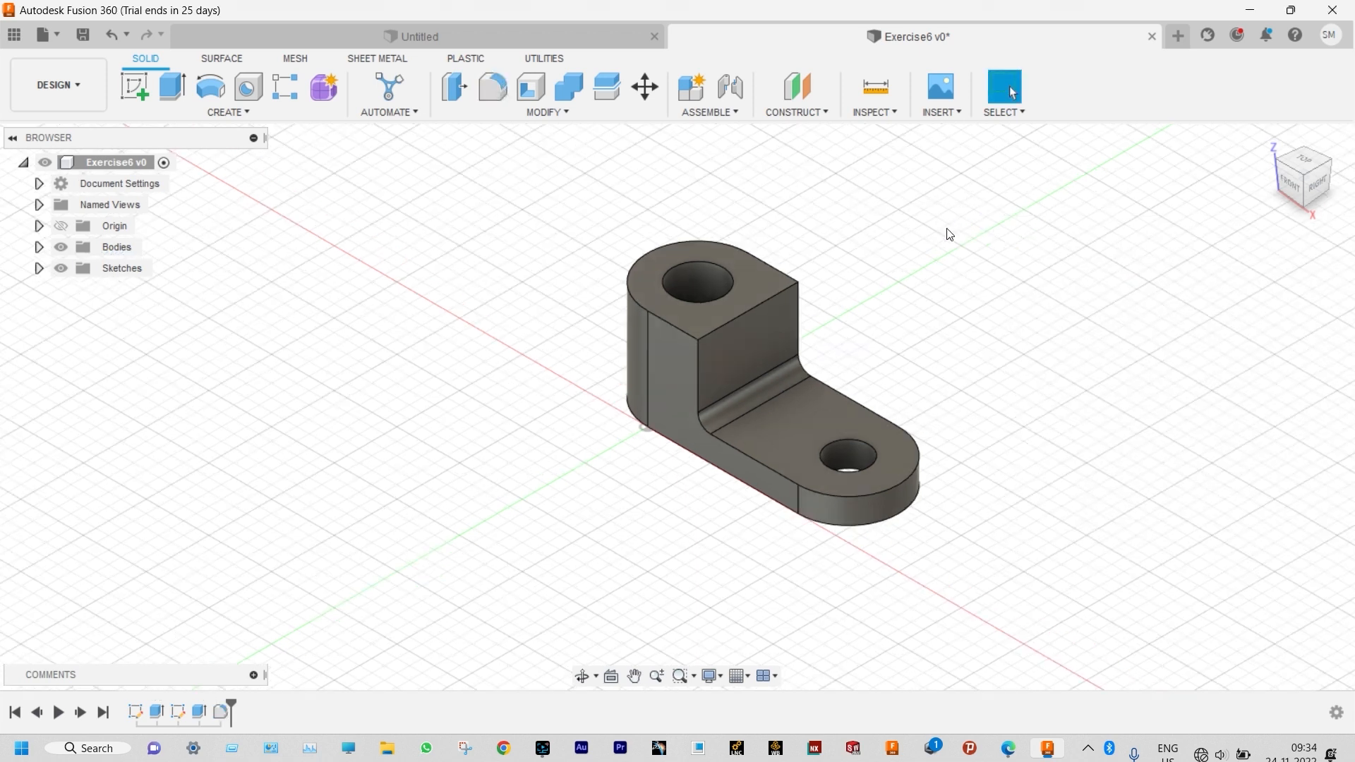
# - Check the small boss dimensions in the Exercise 6 drawing and start a sketch on the lower plate's top face
pyautogui.click(1010, 749)
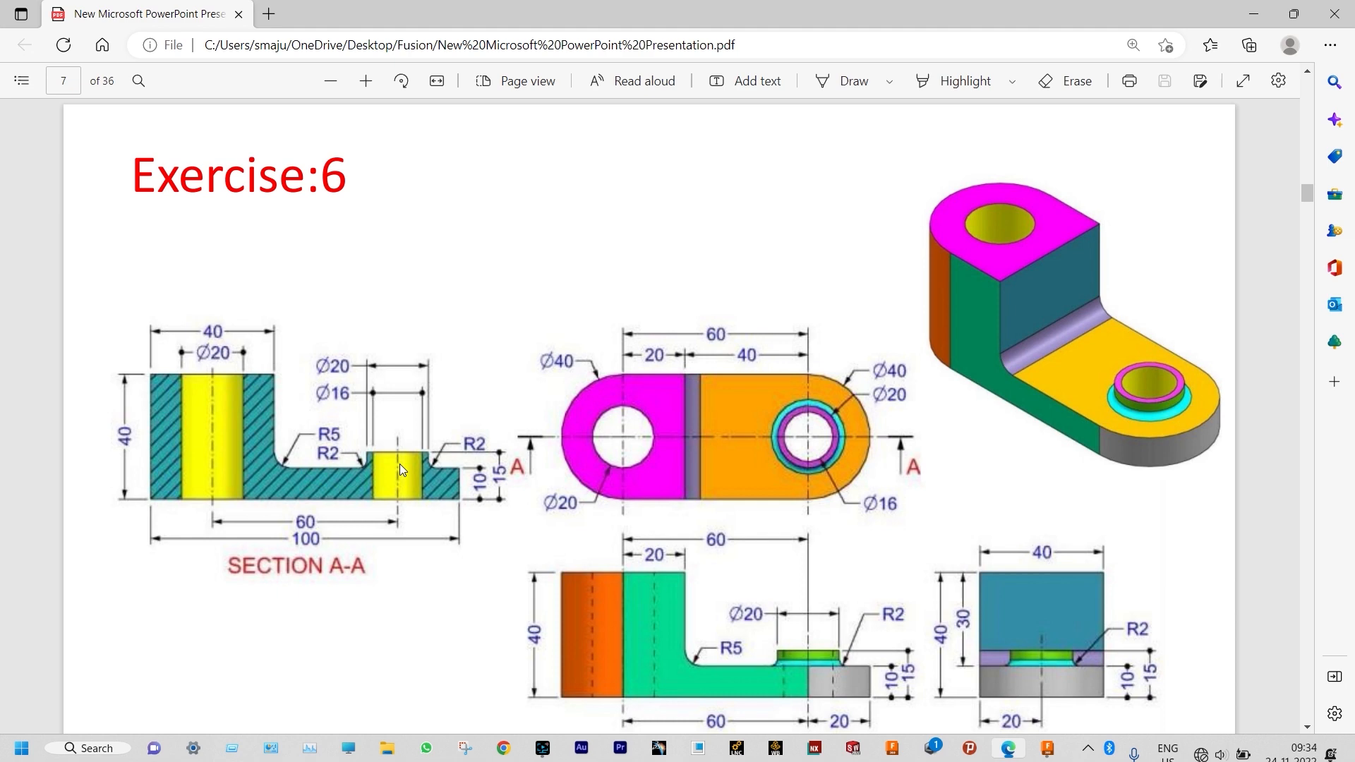
pyautogui.click(1253, 13)
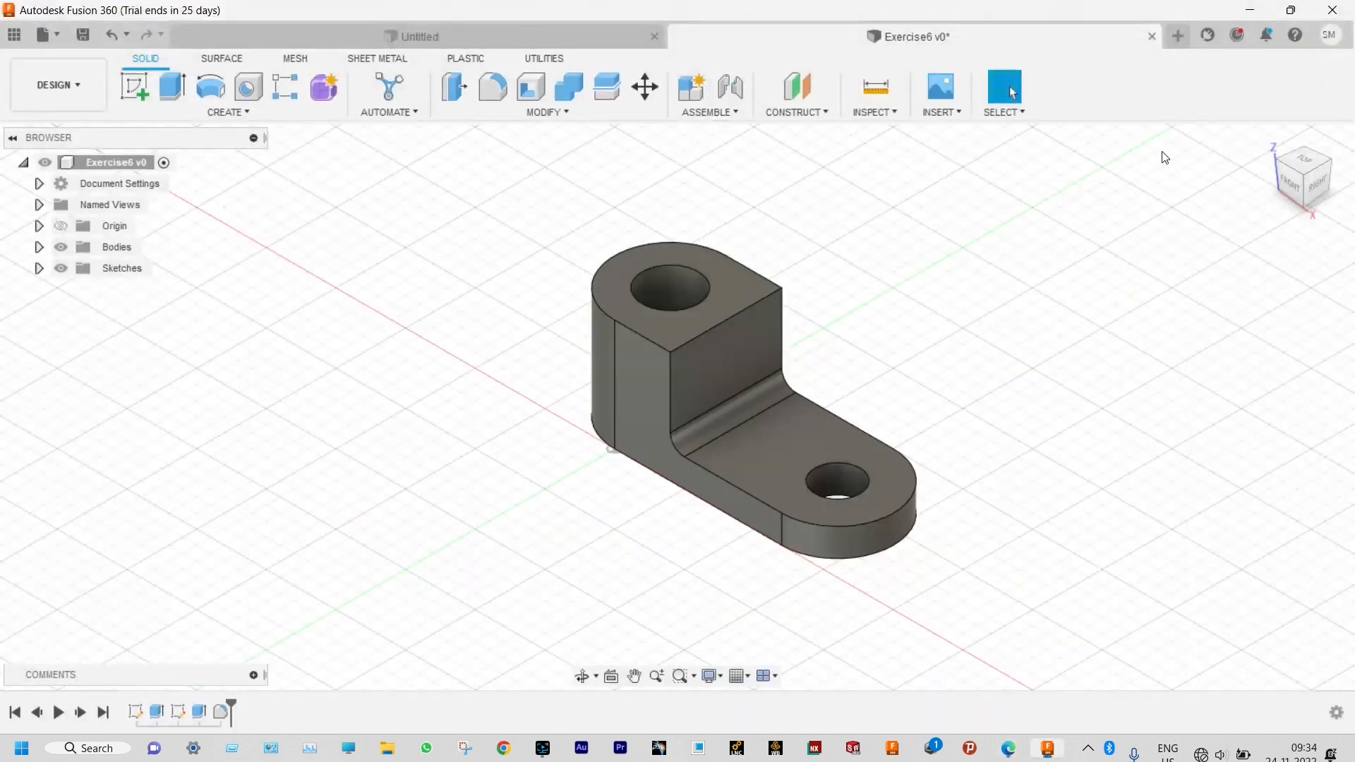
pyautogui.click(792, 460)
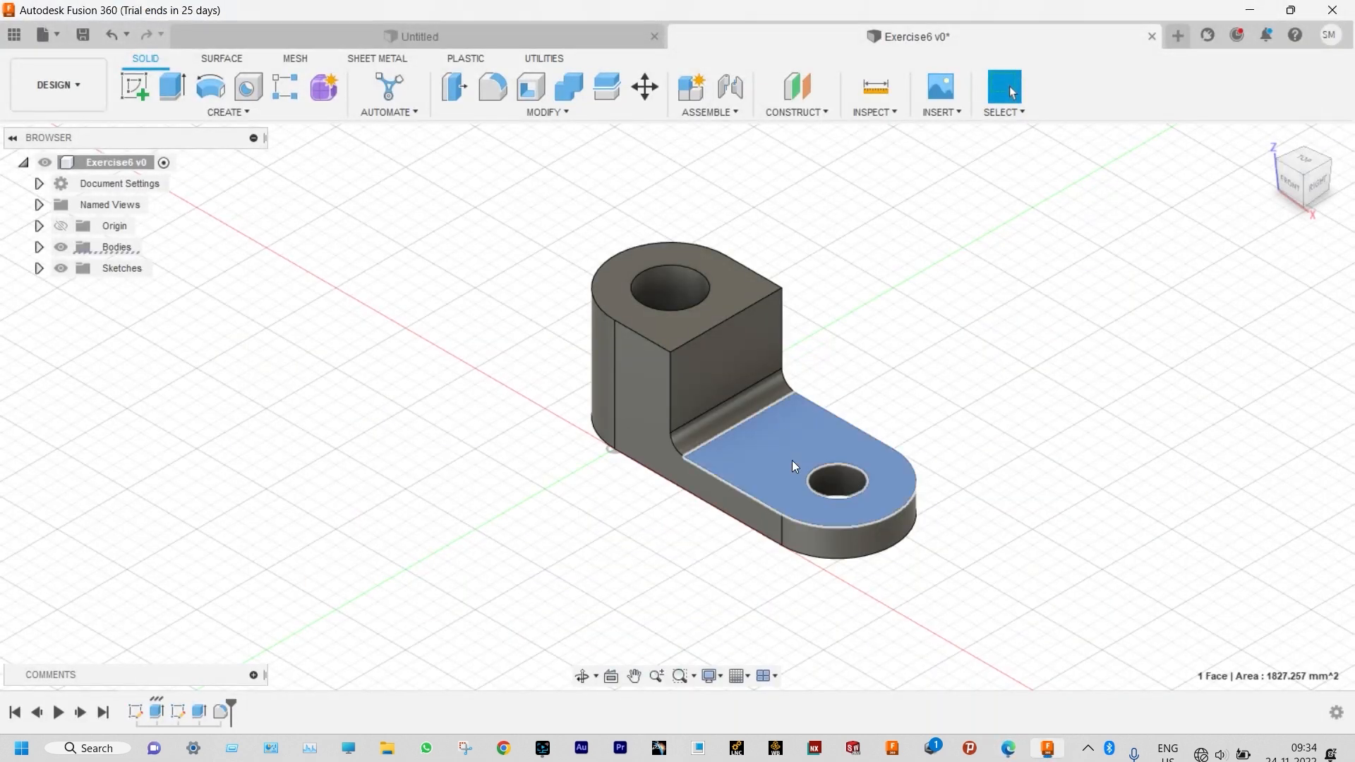
pyautogui.click(133, 90)
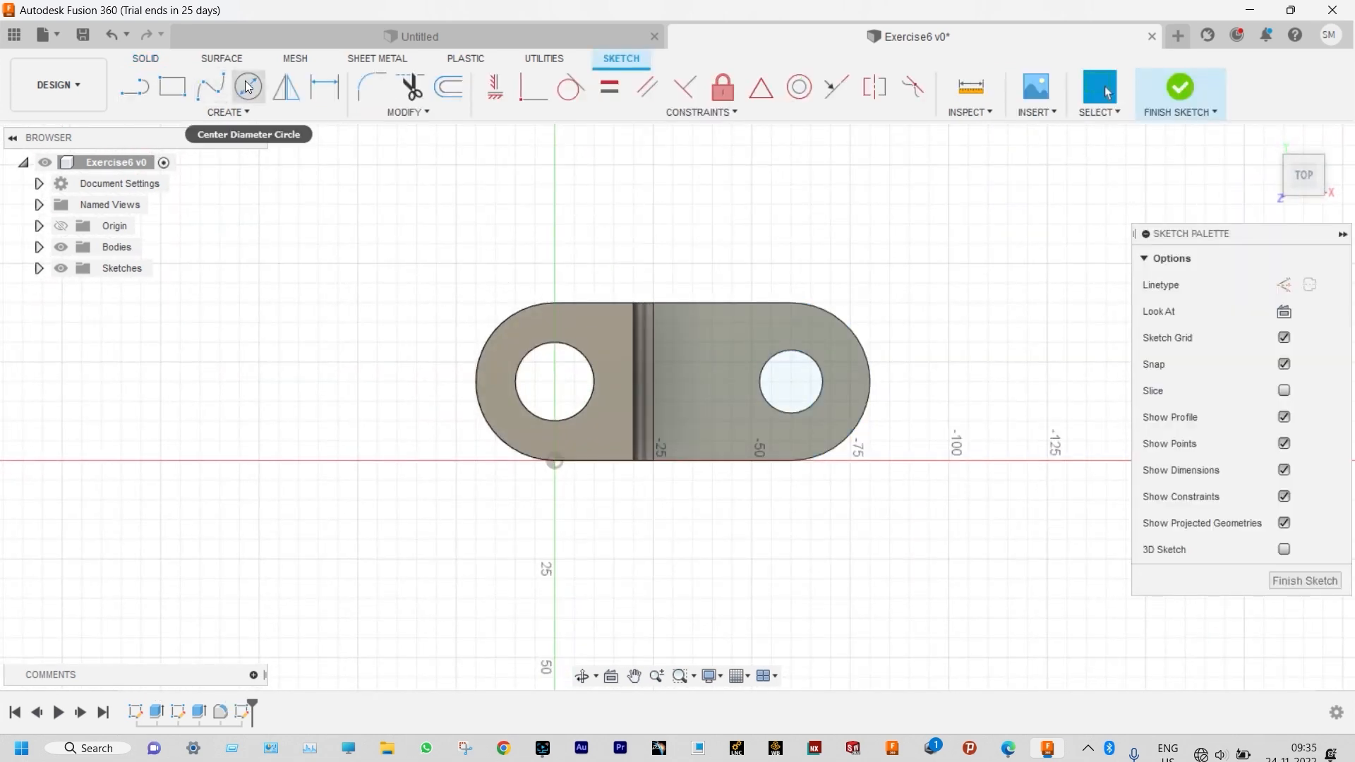
# - Draw two circles centred on the smaller hole, one on its 16 mm rim and one 20 mm in diameter
pyautogui.click(248, 87)
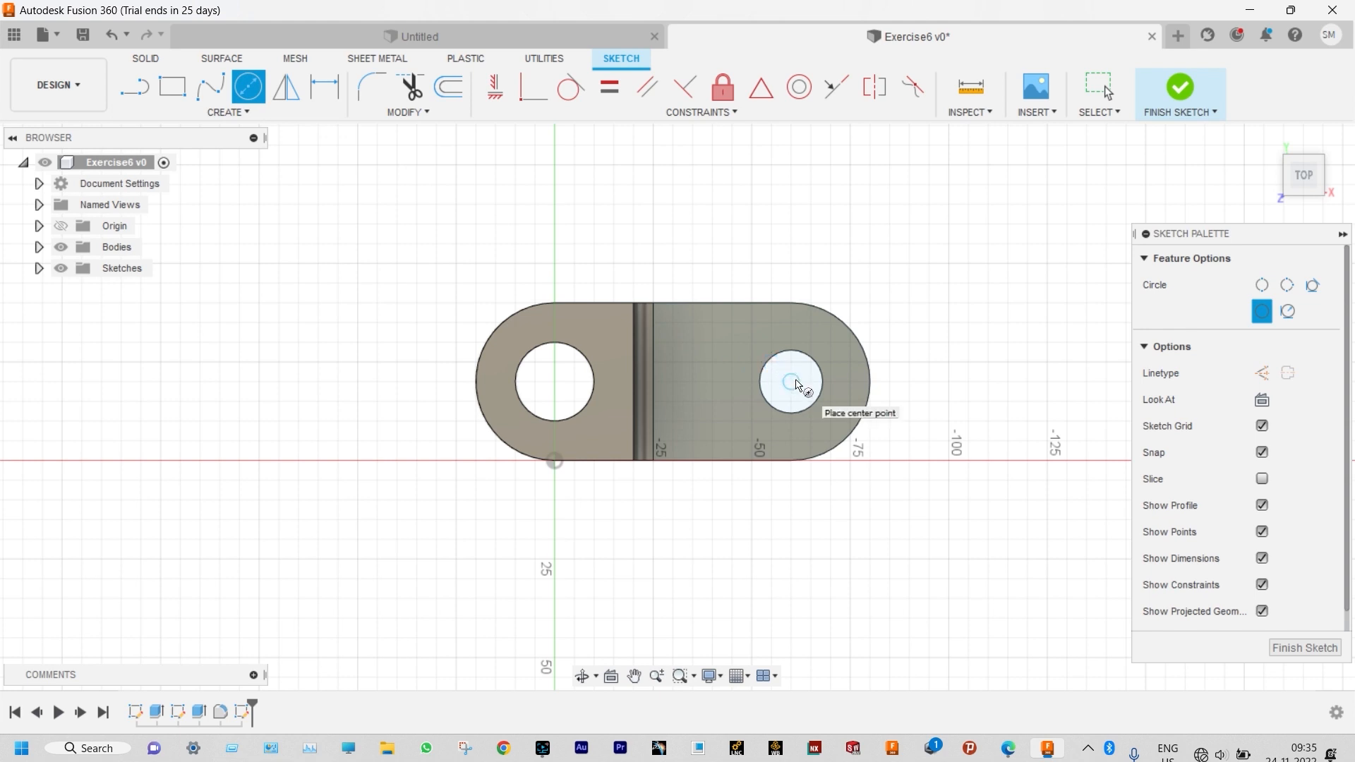
pyautogui.click(790, 381)
pyautogui.press('Return')
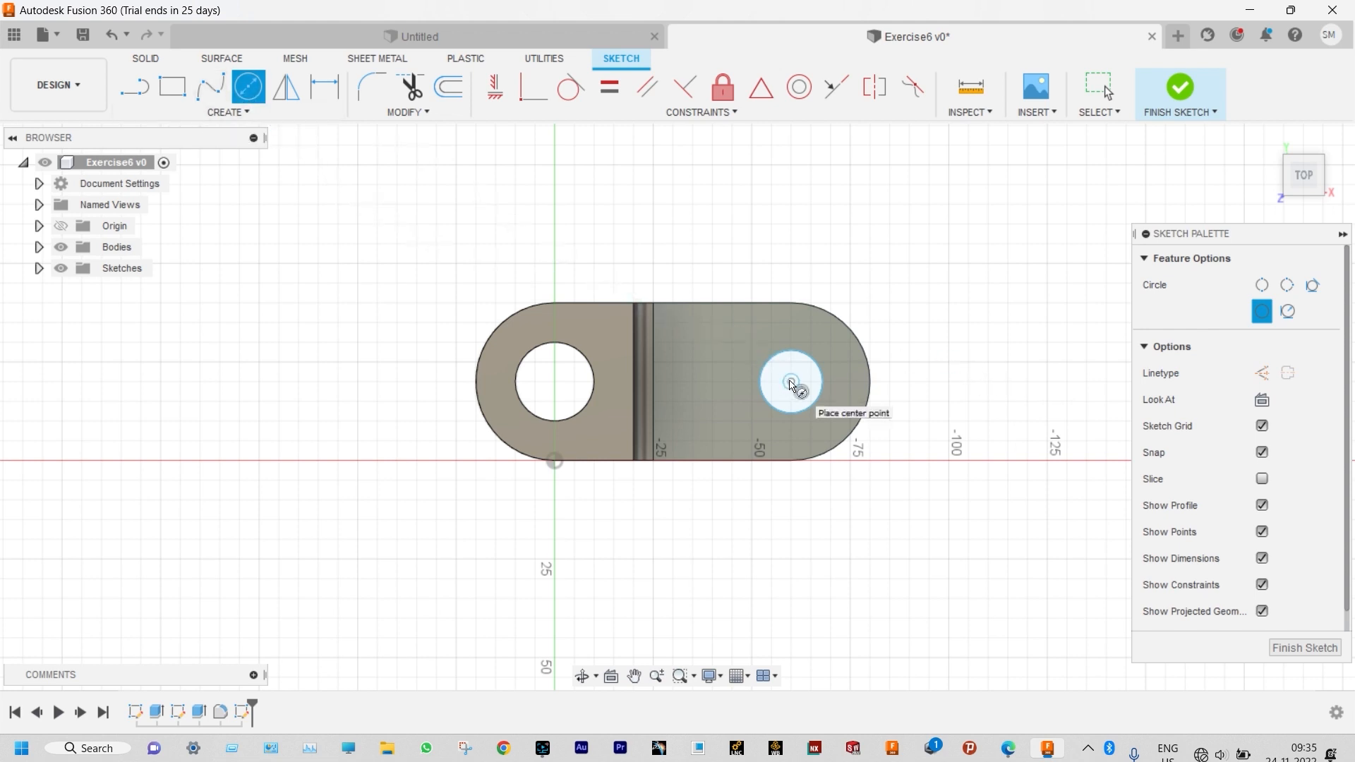
pyautogui.click(790, 383)
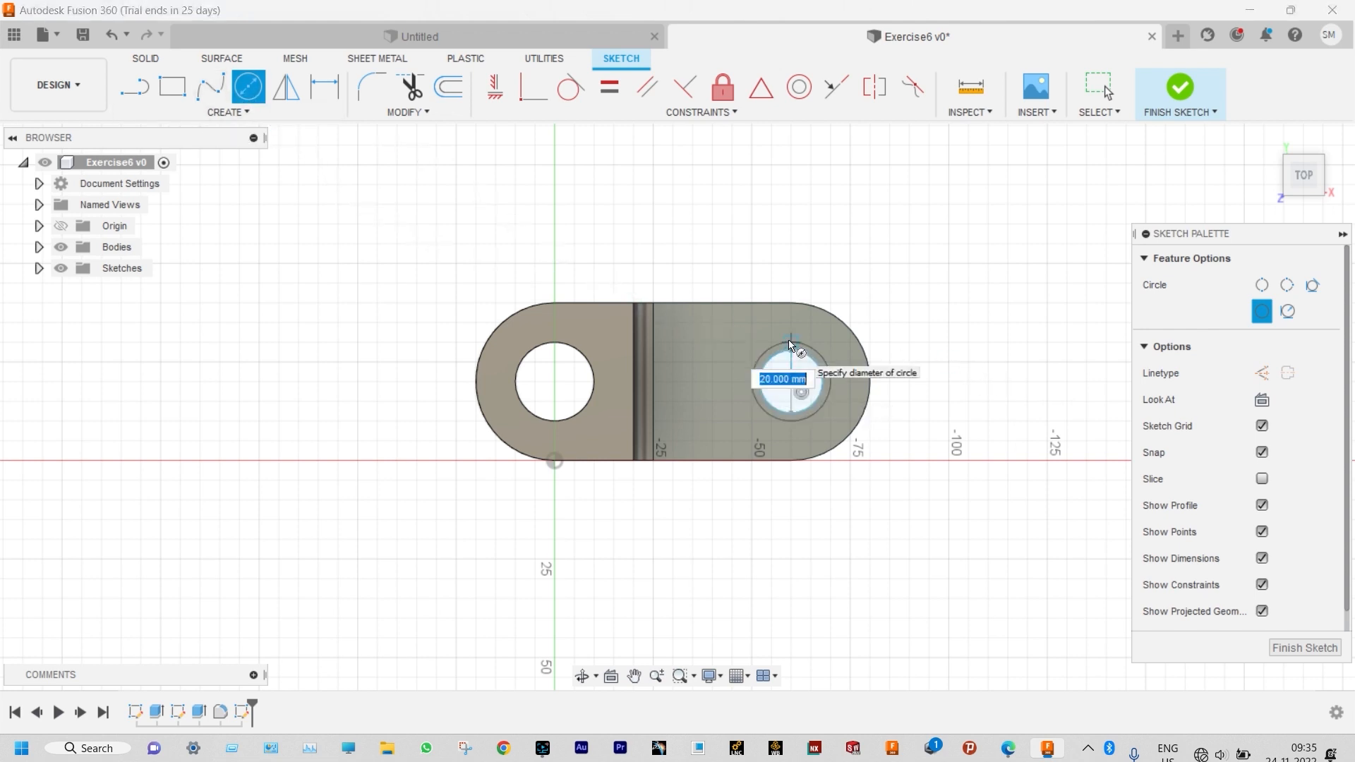
pyautogui.click(791, 344)
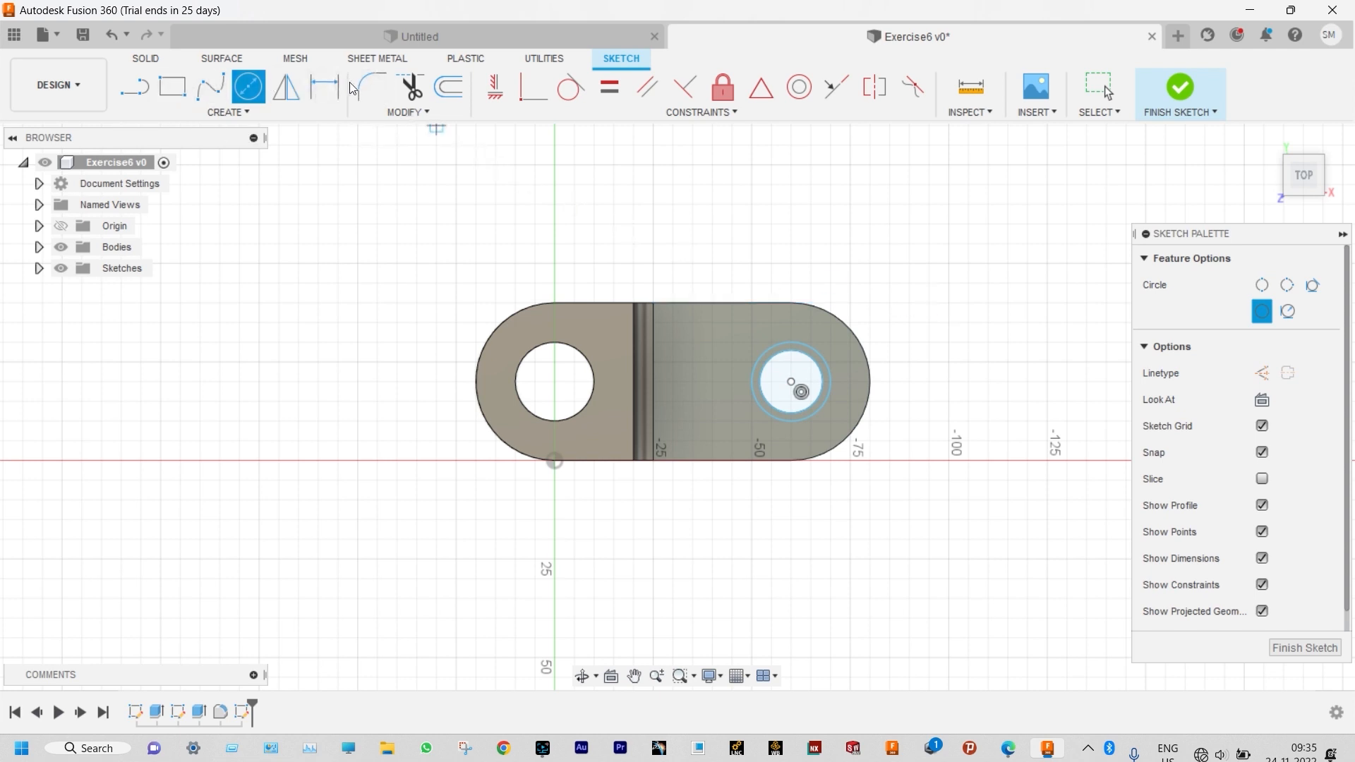
# - Dimension the boss circles with diameters of 16 mm and 20 mm and finish the sketch
pyautogui.click(326, 87)
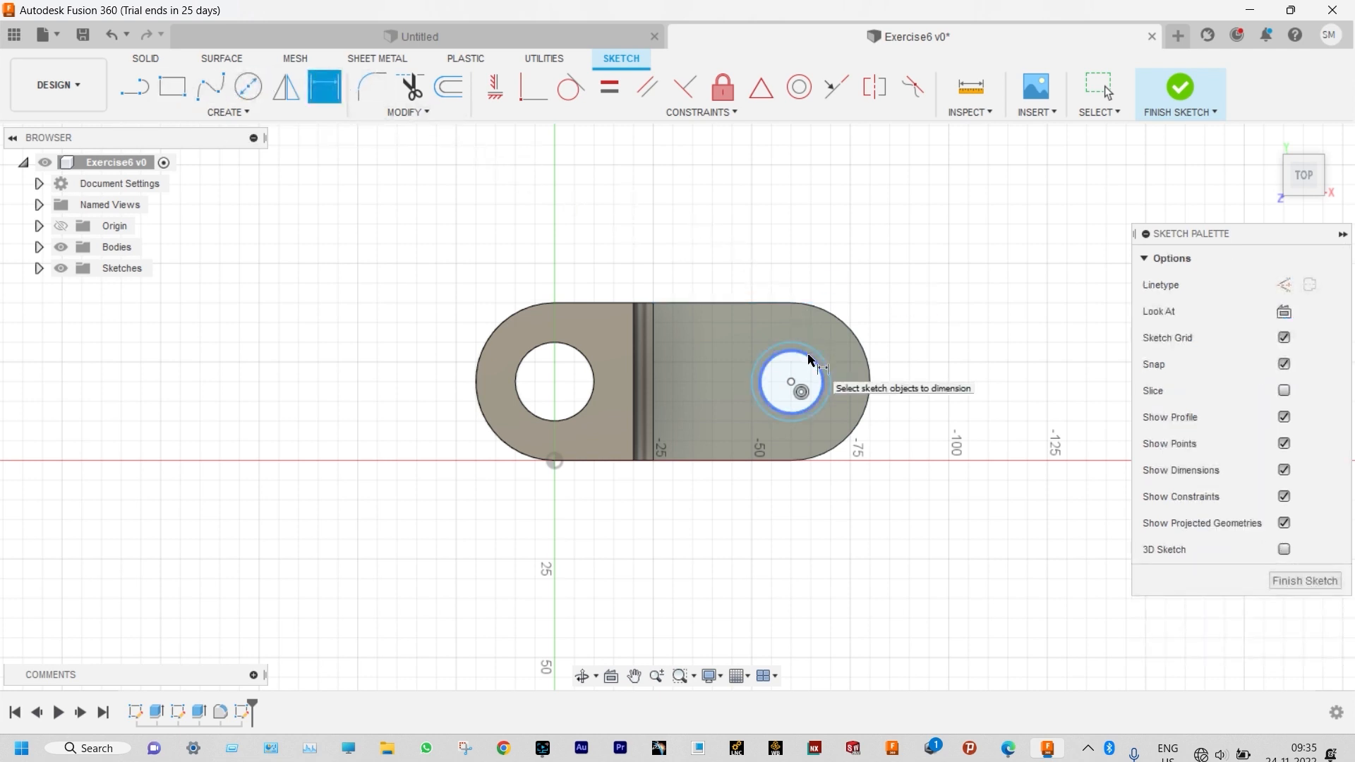
pyautogui.click(809, 360)
pyautogui.click(916, 297)
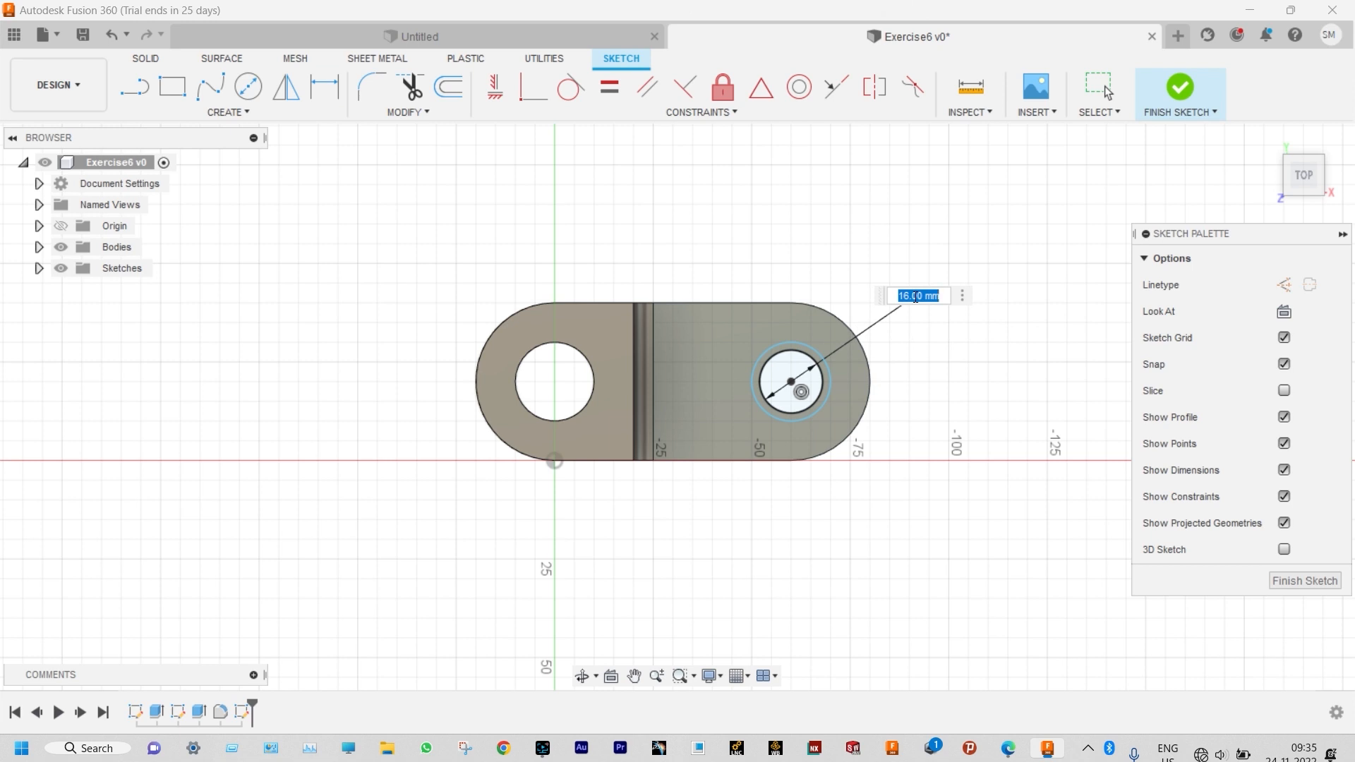
pyautogui.press('Return')
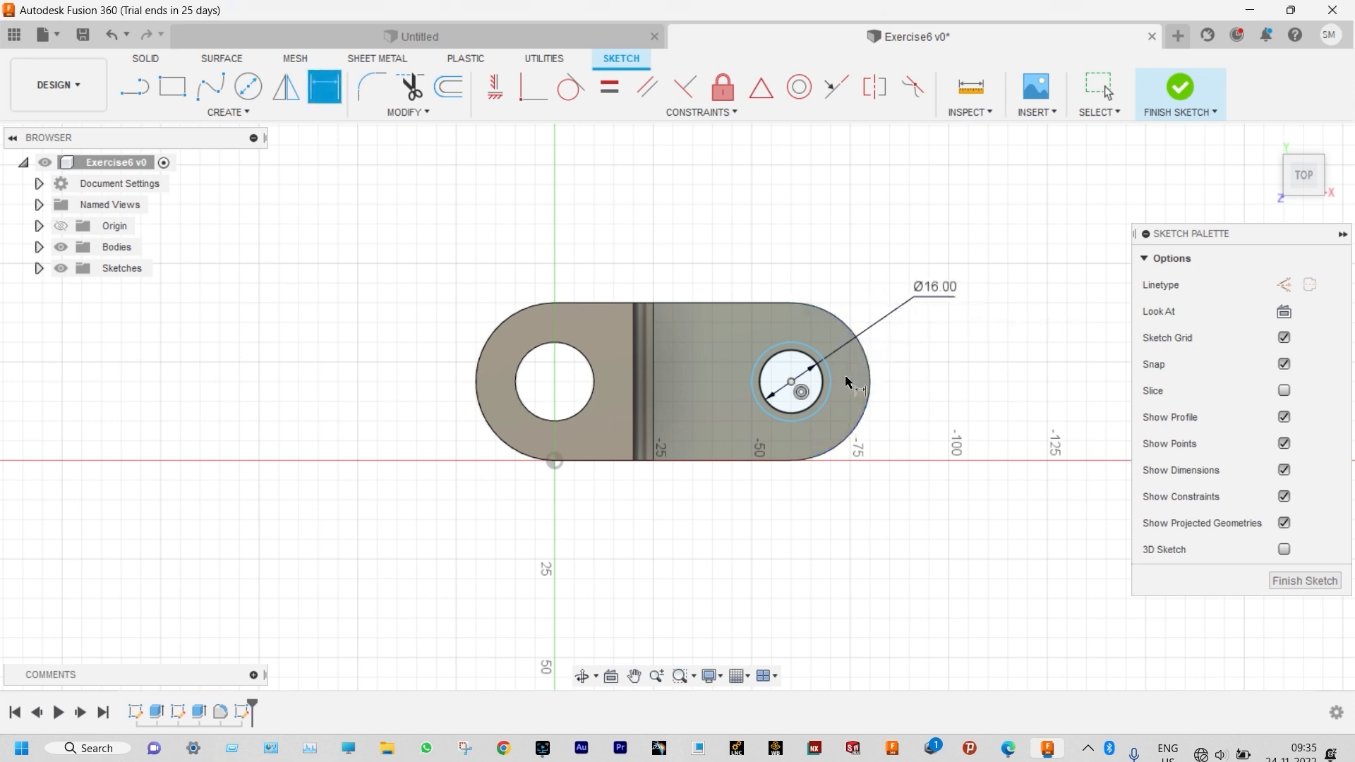
pyautogui.click(834, 381)
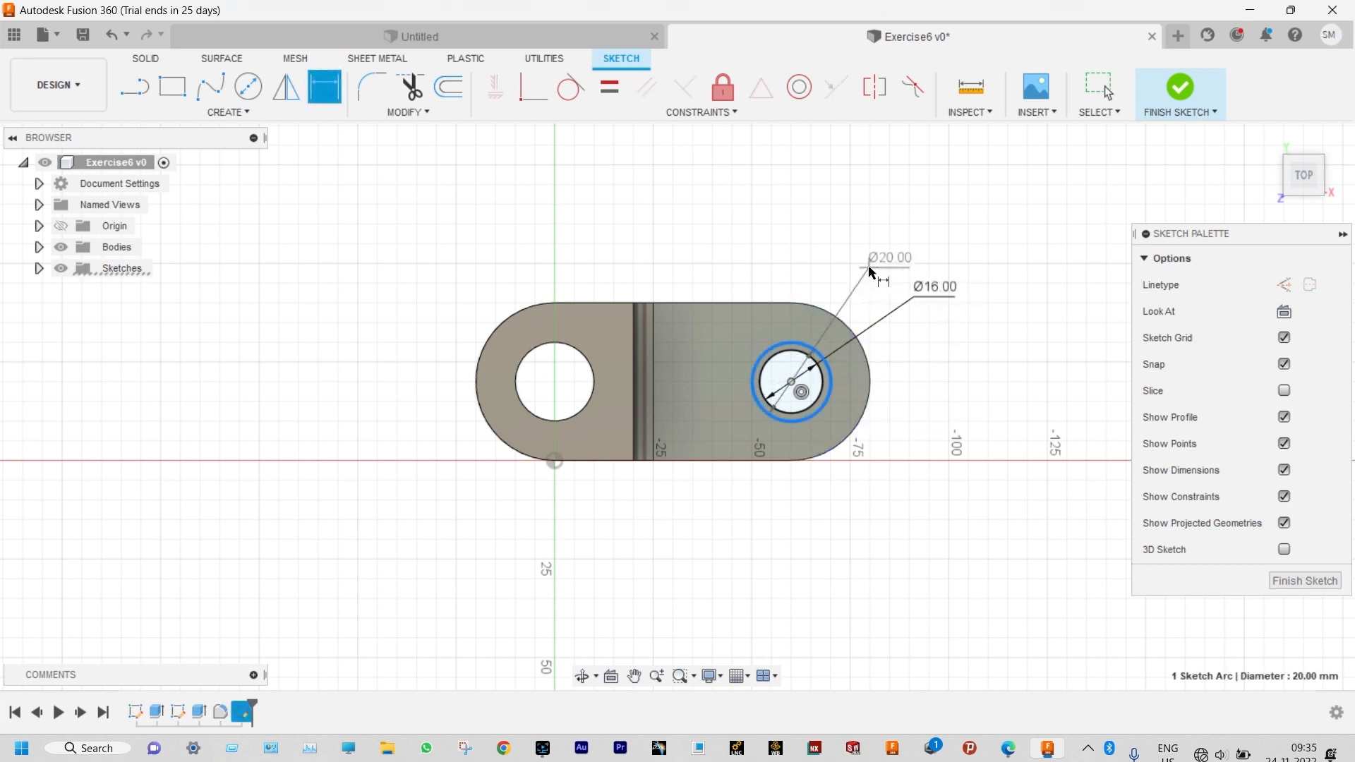
pyautogui.click(871, 269)
pyautogui.press('Return')
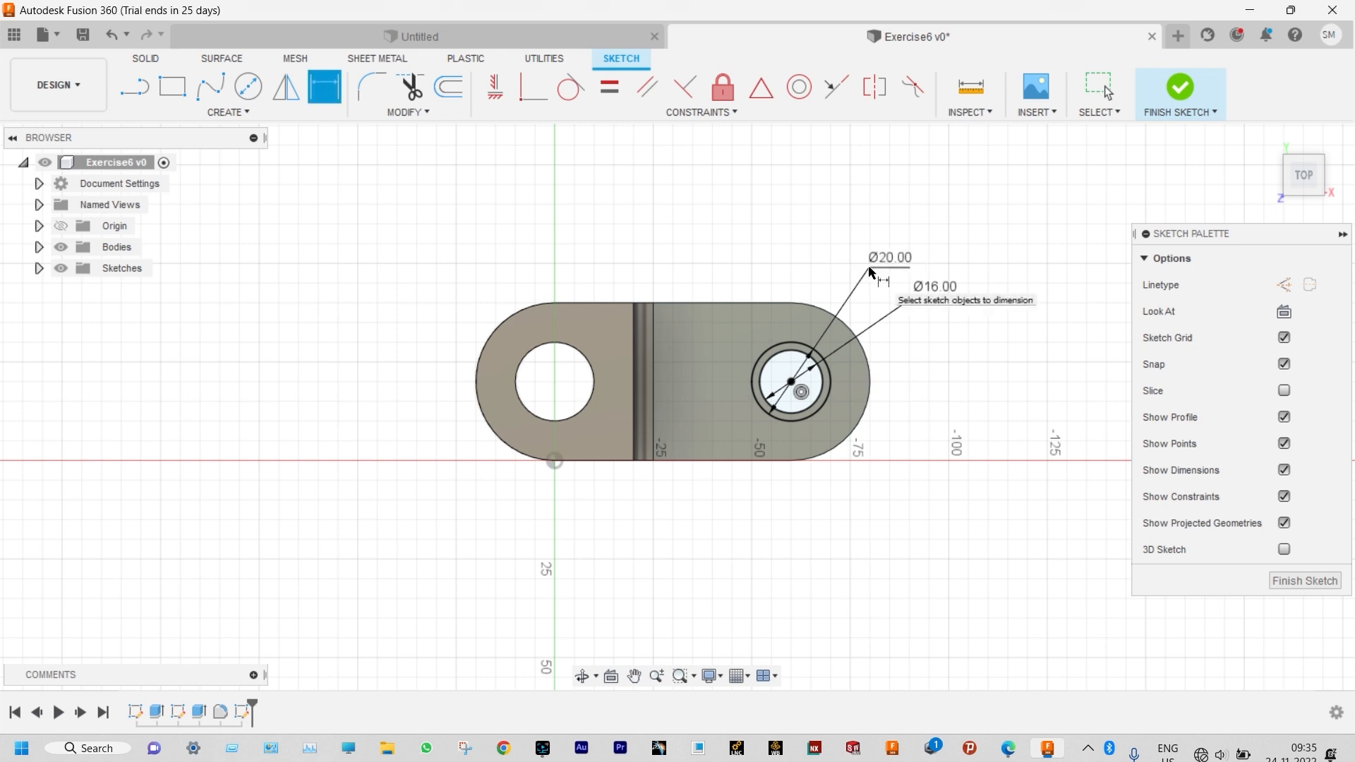
pyautogui.click(1173, 95)
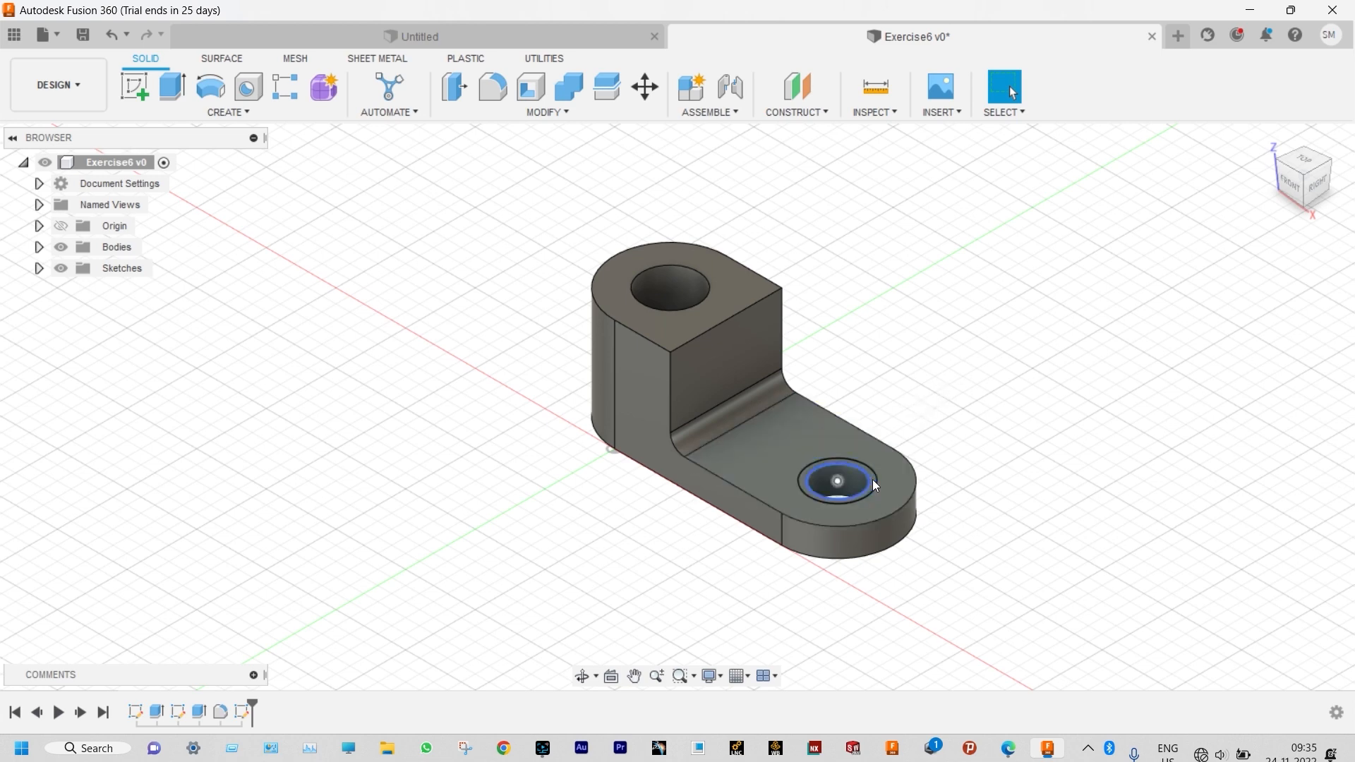
# - Extrude the ring profile between the two boss circles 5 mm upward from the lower plate
pyautogui.click(173, 92)
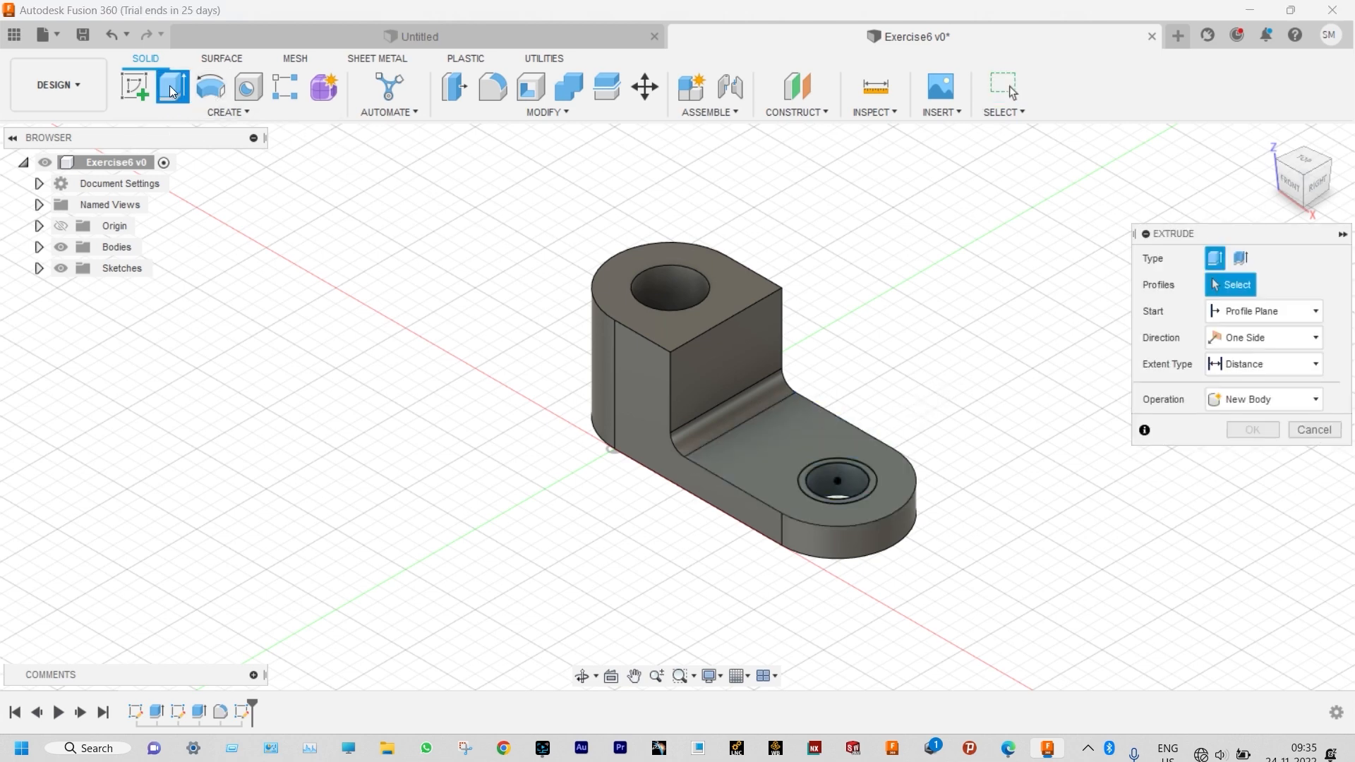
pyautogui.scroll(5, 868, 480)
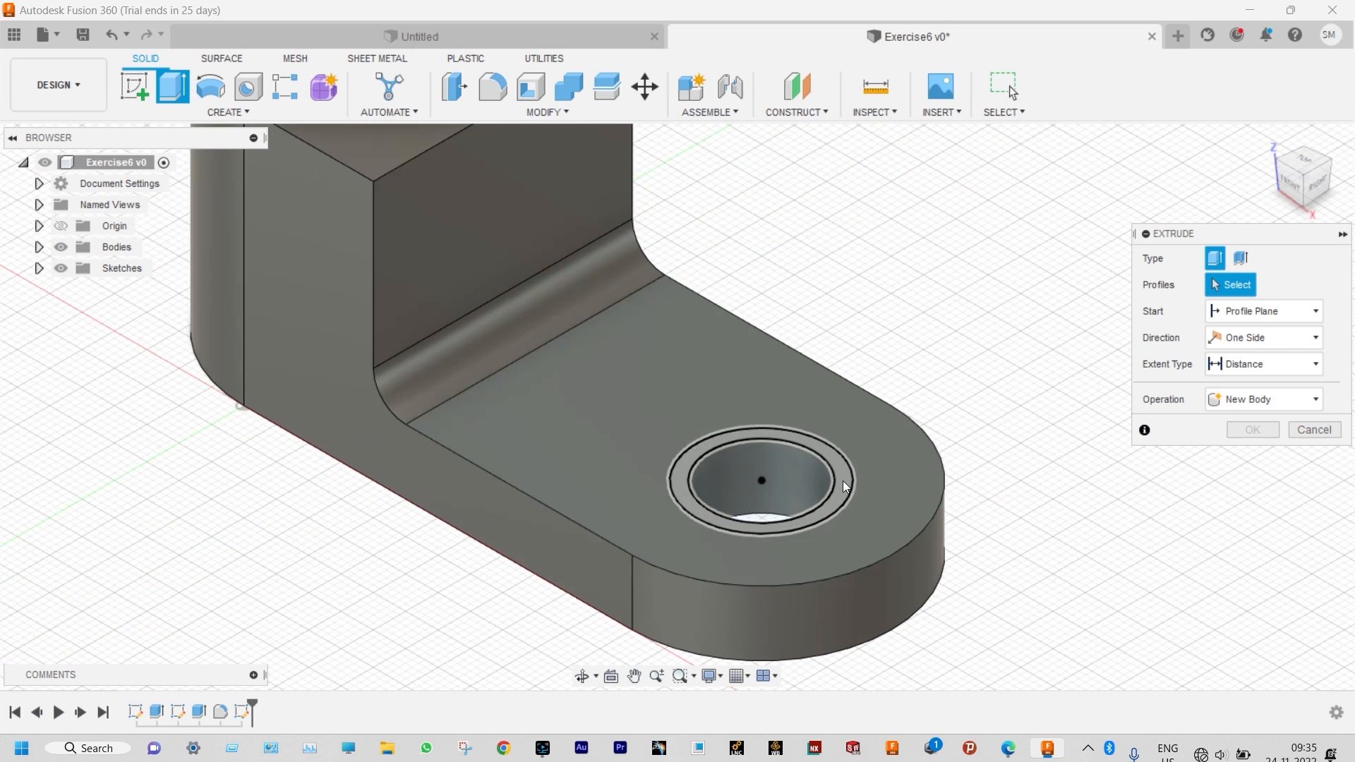
pyautogui.click(843, 481)
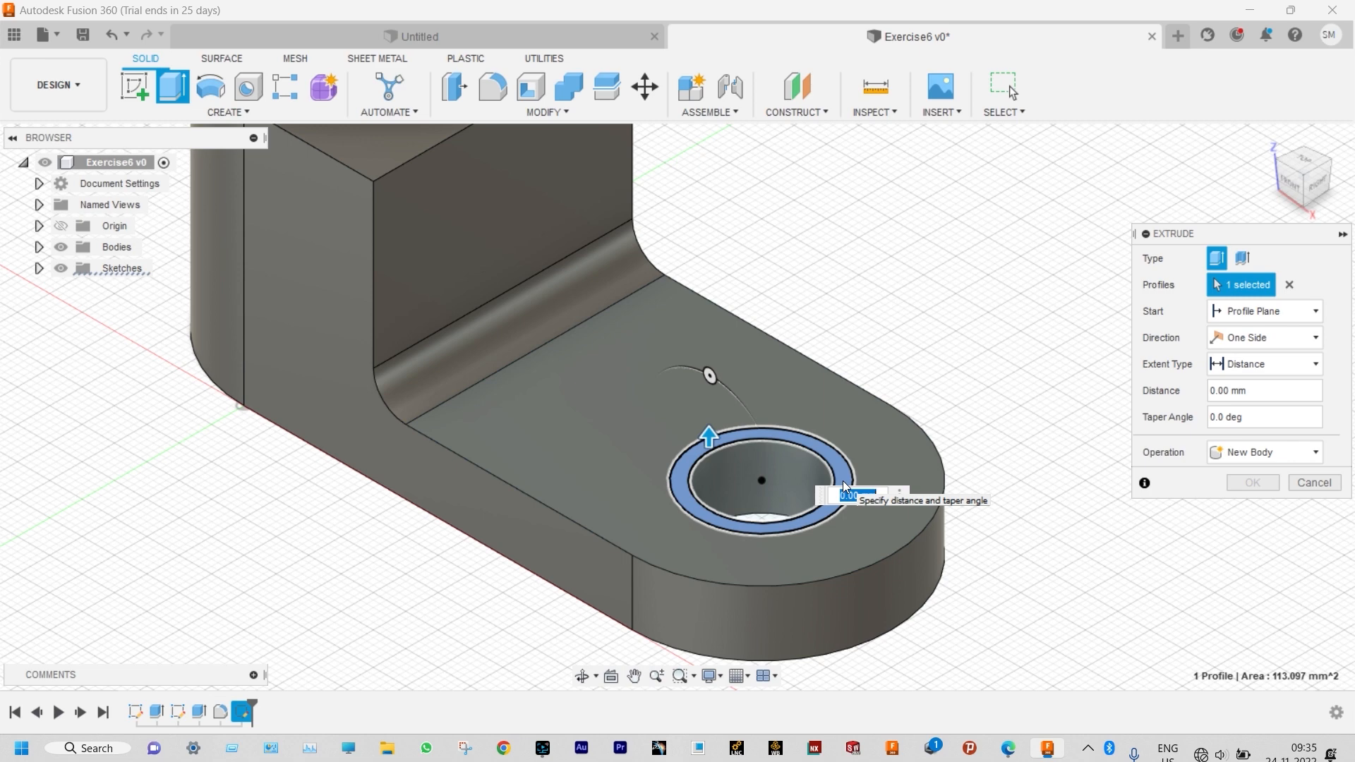
pyautogui.write('5')
pyautogui.press('Return')
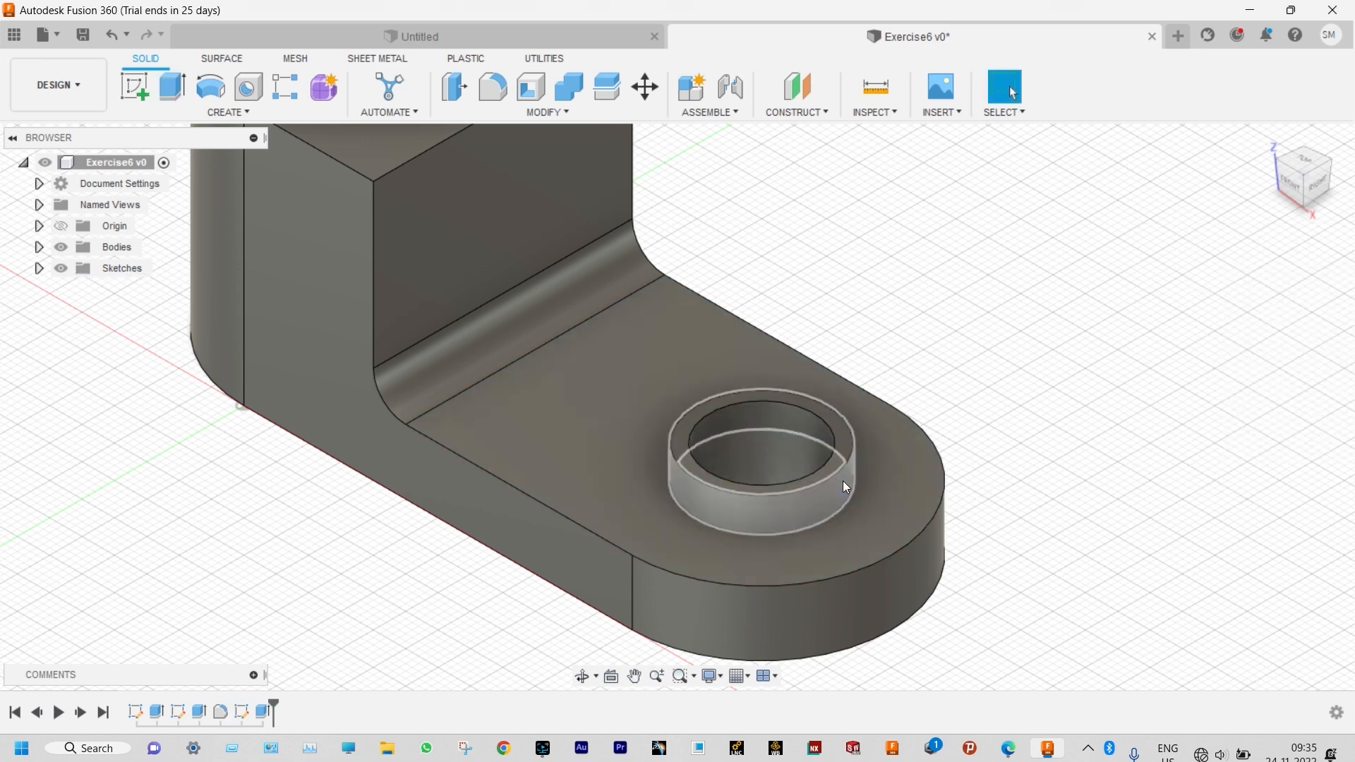
# - Check the boss fillet radius in the Exercise 6 PDF drawing and fillet the boss's outer base edge in Fusion 360 with a 2 mm radius
pyautogui.scroll(-4, 1088, 399)
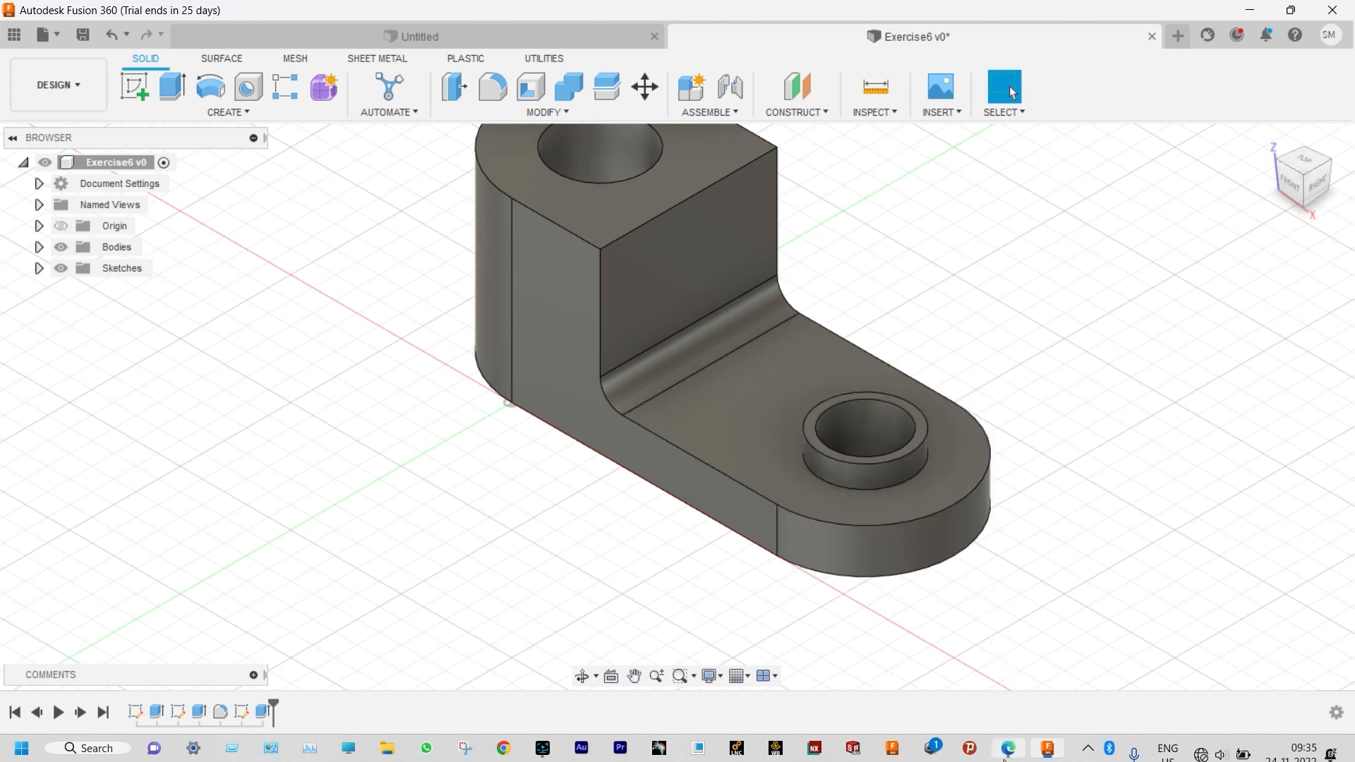
pyautogui.moveTo(1008, 747)
pyautogui.click(1009, 650)
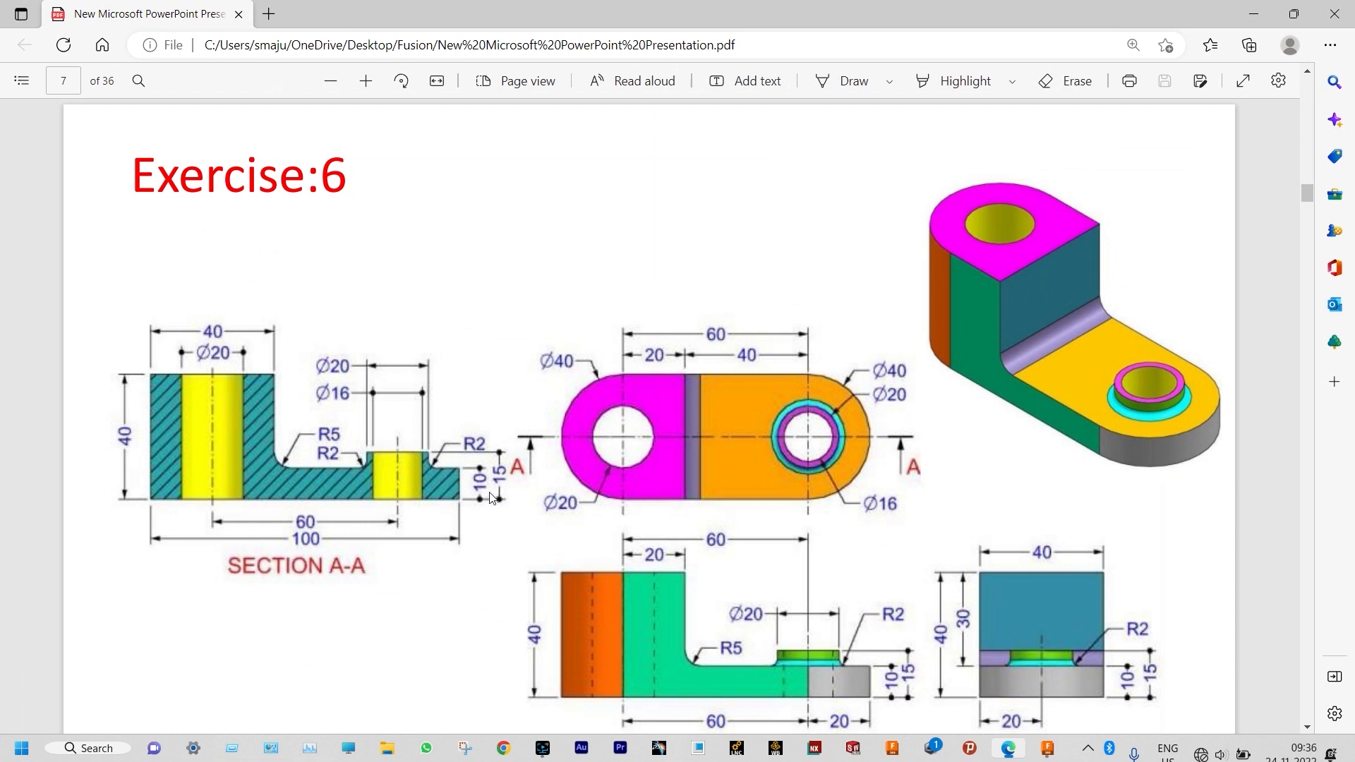
pyautogui.hotkey('alt', 'Tab')
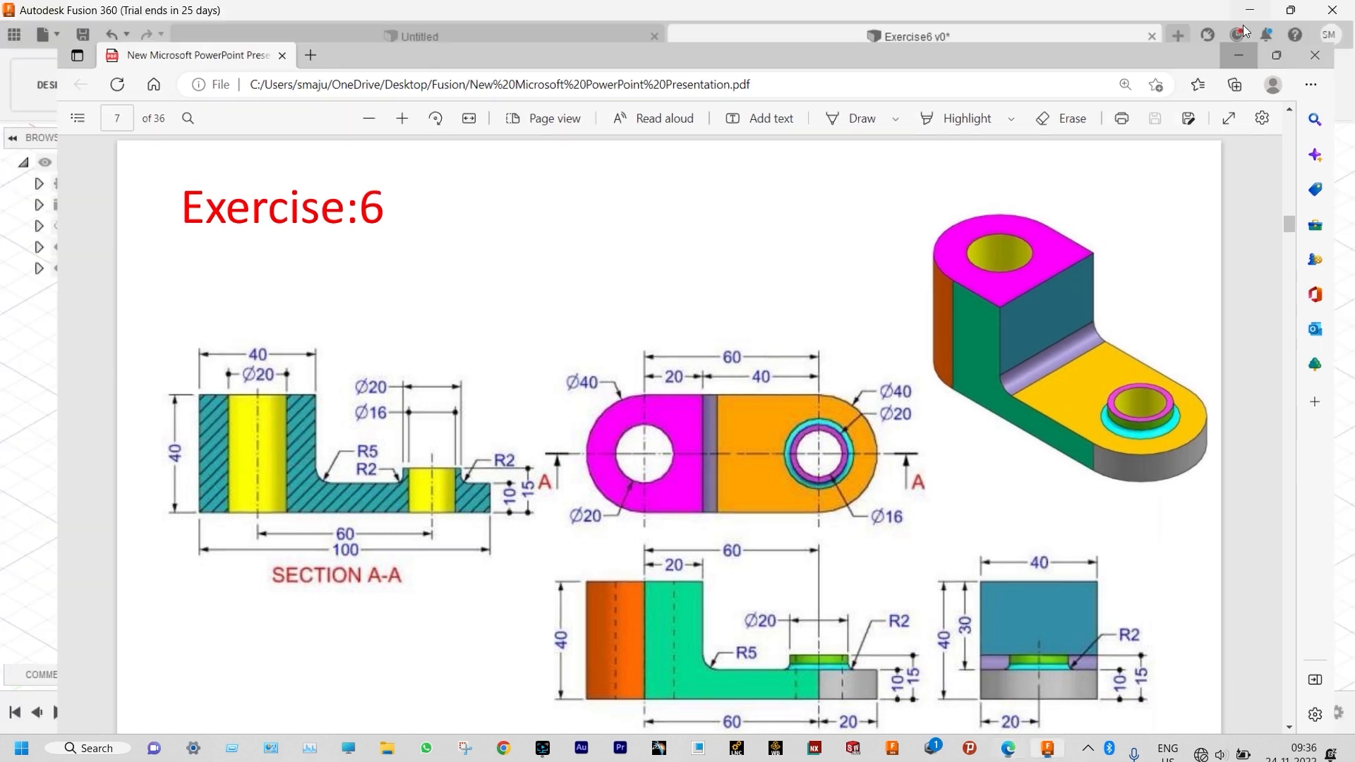
pyautogui.scroll(3, 913, 478)
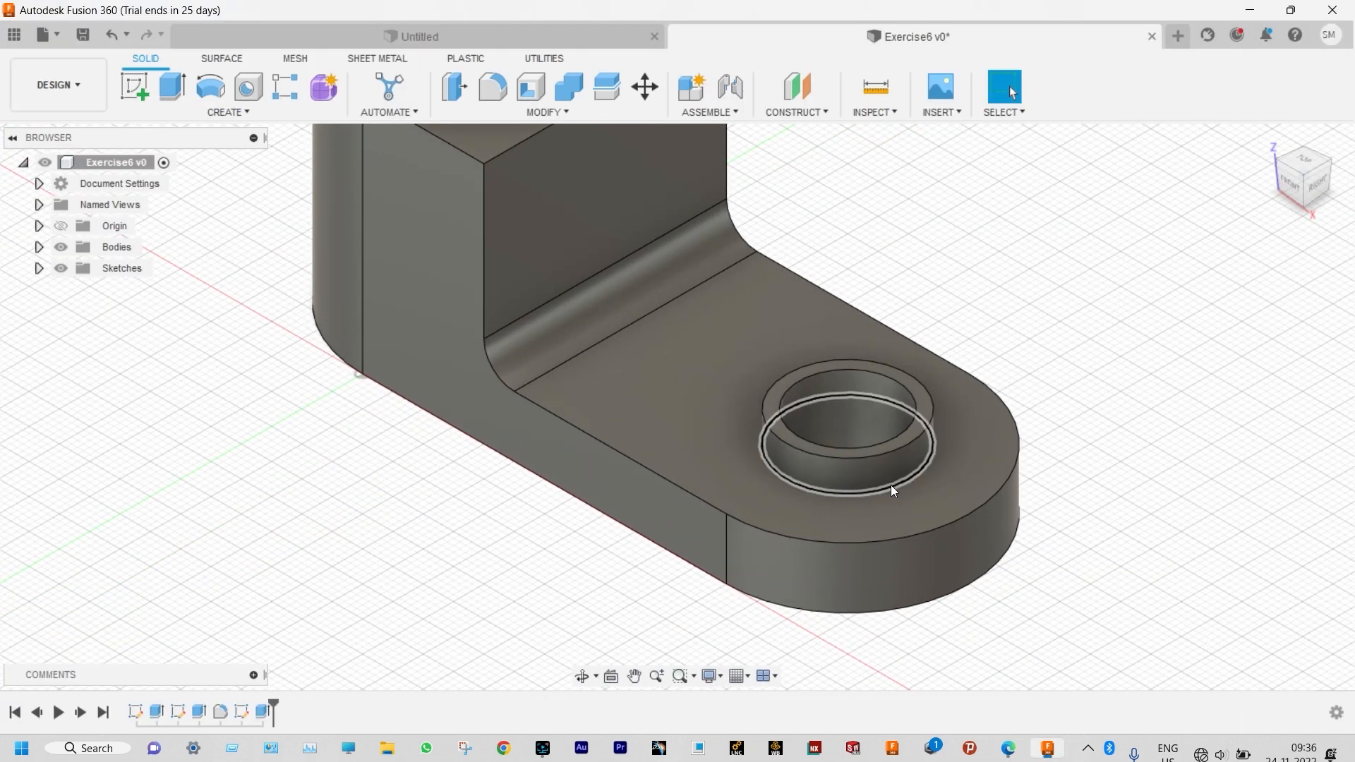
pyautogui.click(891, 486)
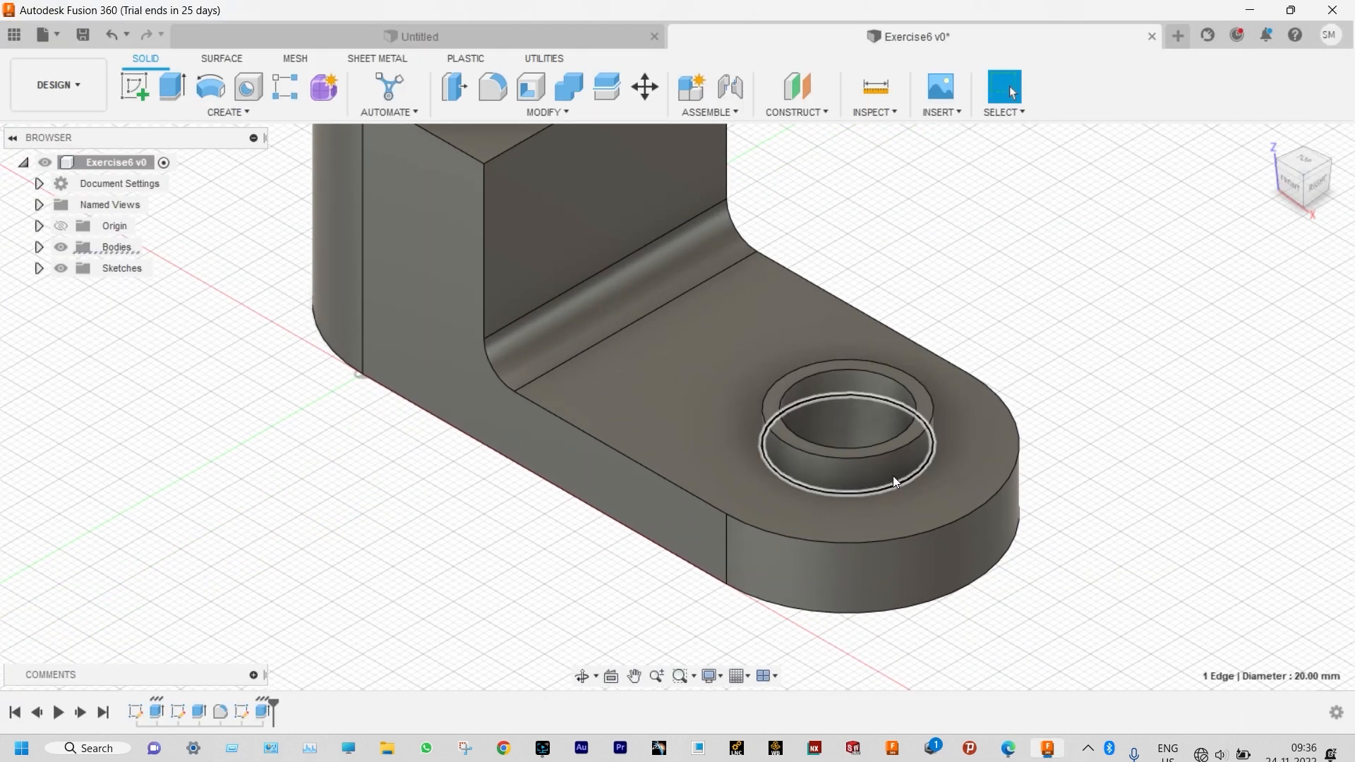
pyautogui.click(493, 88)
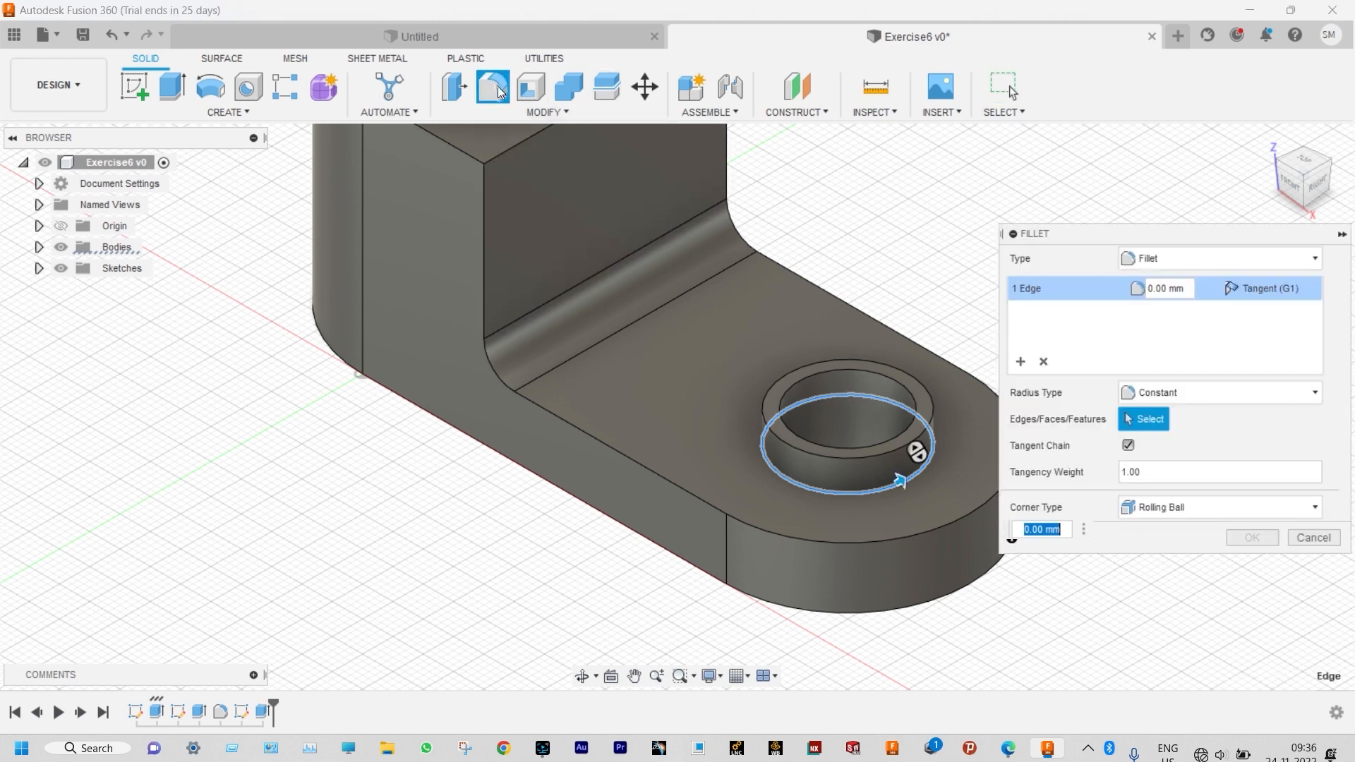
pyautogui.write('2')
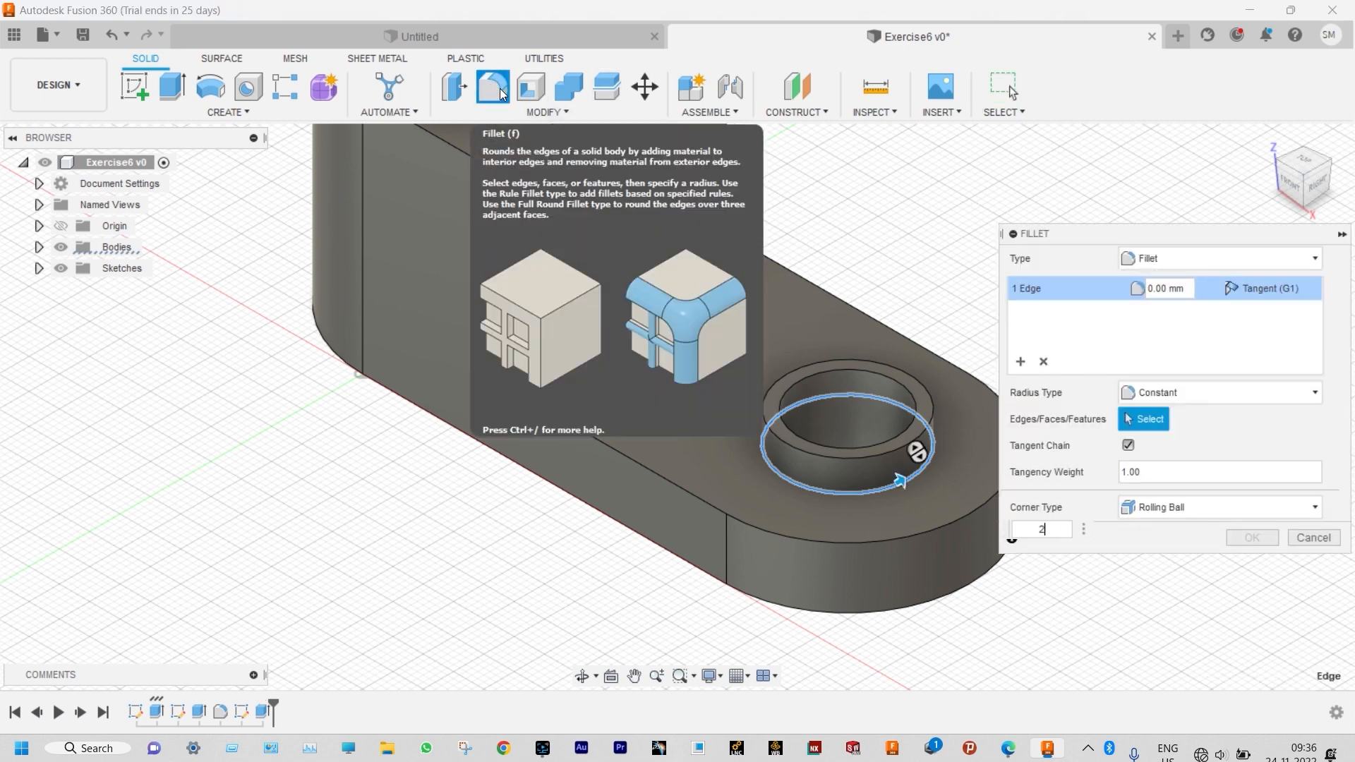
pyautogui.press('Return')
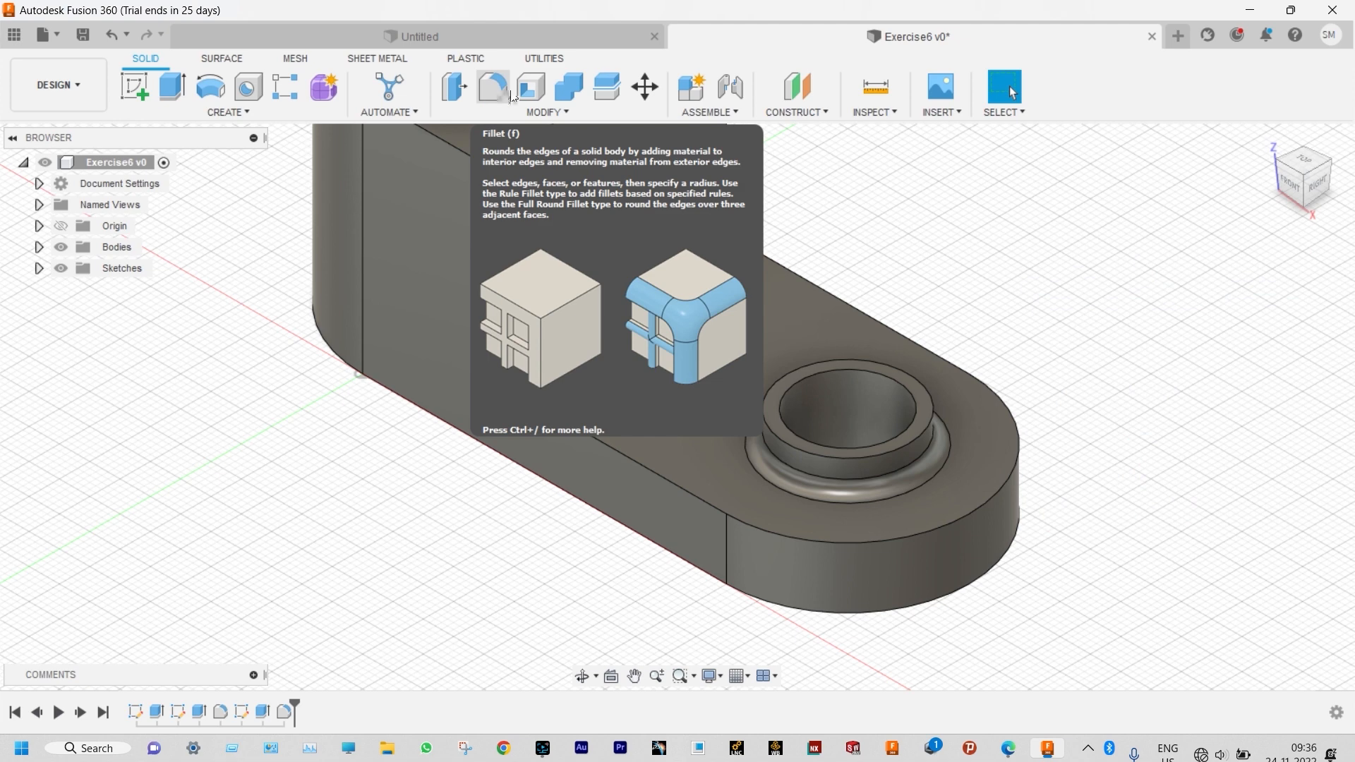
# - Examine the finished bracket's block, inner fillet and filleted boss from several angles
pyautogui.scroll(-5, 1040, 228)
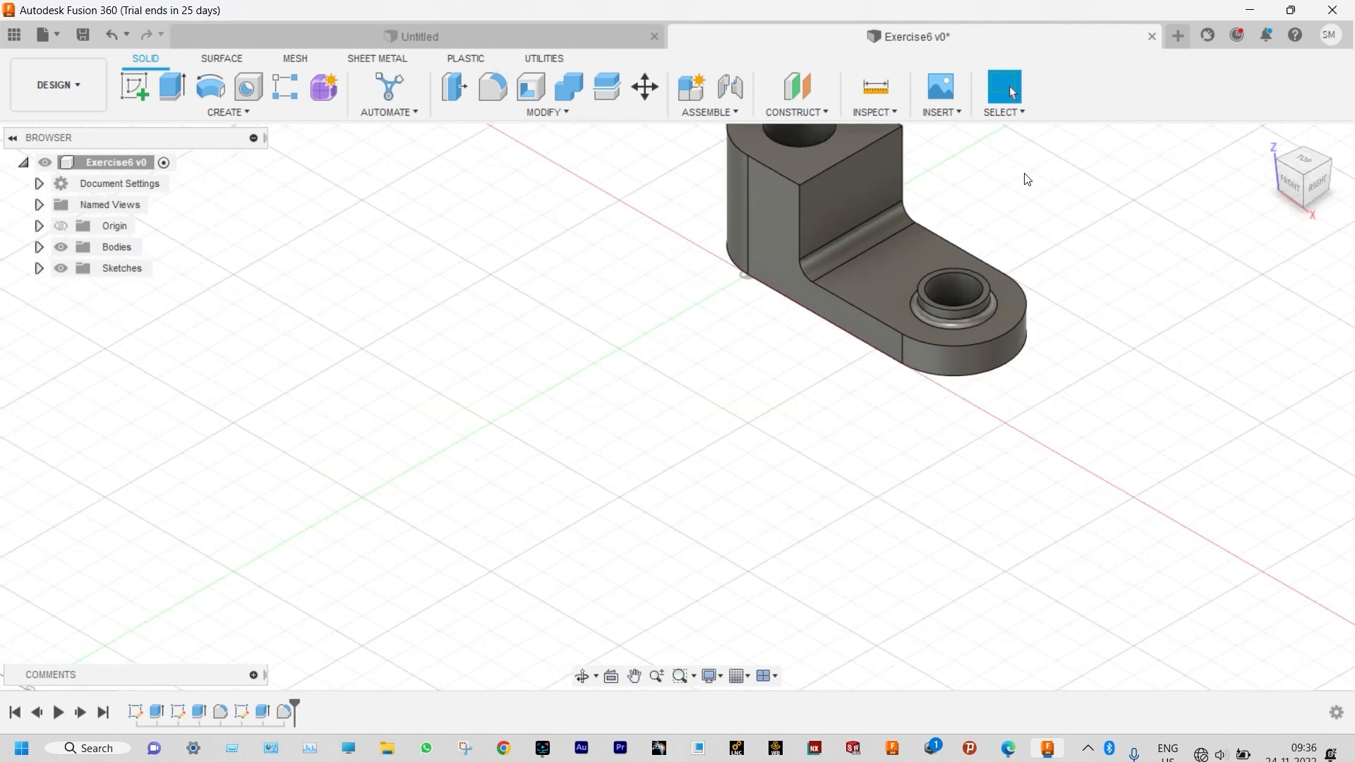
pyautogui.moveTo(1028, 179)
pyautogui.keyDown('shift'); pyautogui.mouseDown(button='middle')
pyautogui.moveTo(968, 235)
pyautogui.moveTo(1034, 157)
pyautogui.mouseUp(button='middle'); pyautogui.keyUp('shift')
pyautogui.scroll(3, 937, 175)
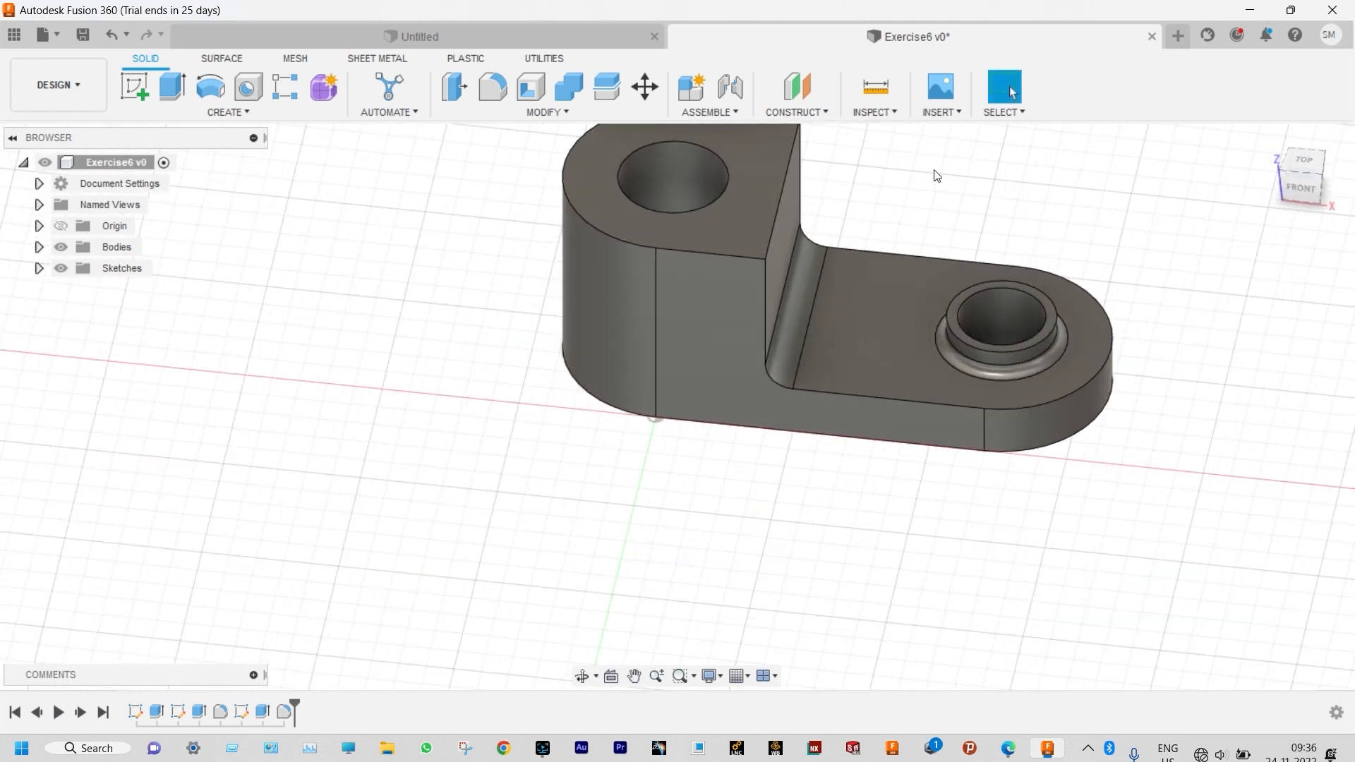
pyautogui.scroll(-2, 936, 175)
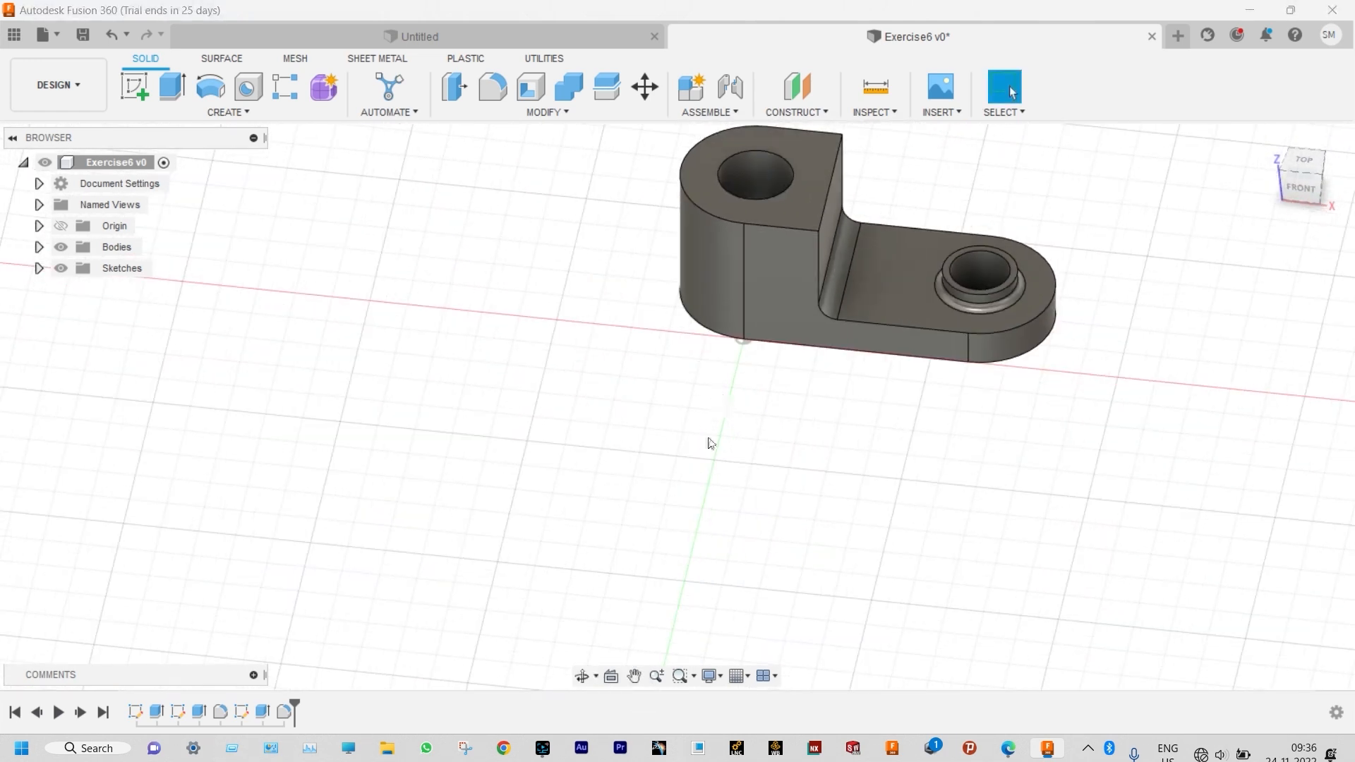
pyautogui.click(630, 675)
pyautogui.moveTo(681, 413); pyautogui.dragTo(527, 517)
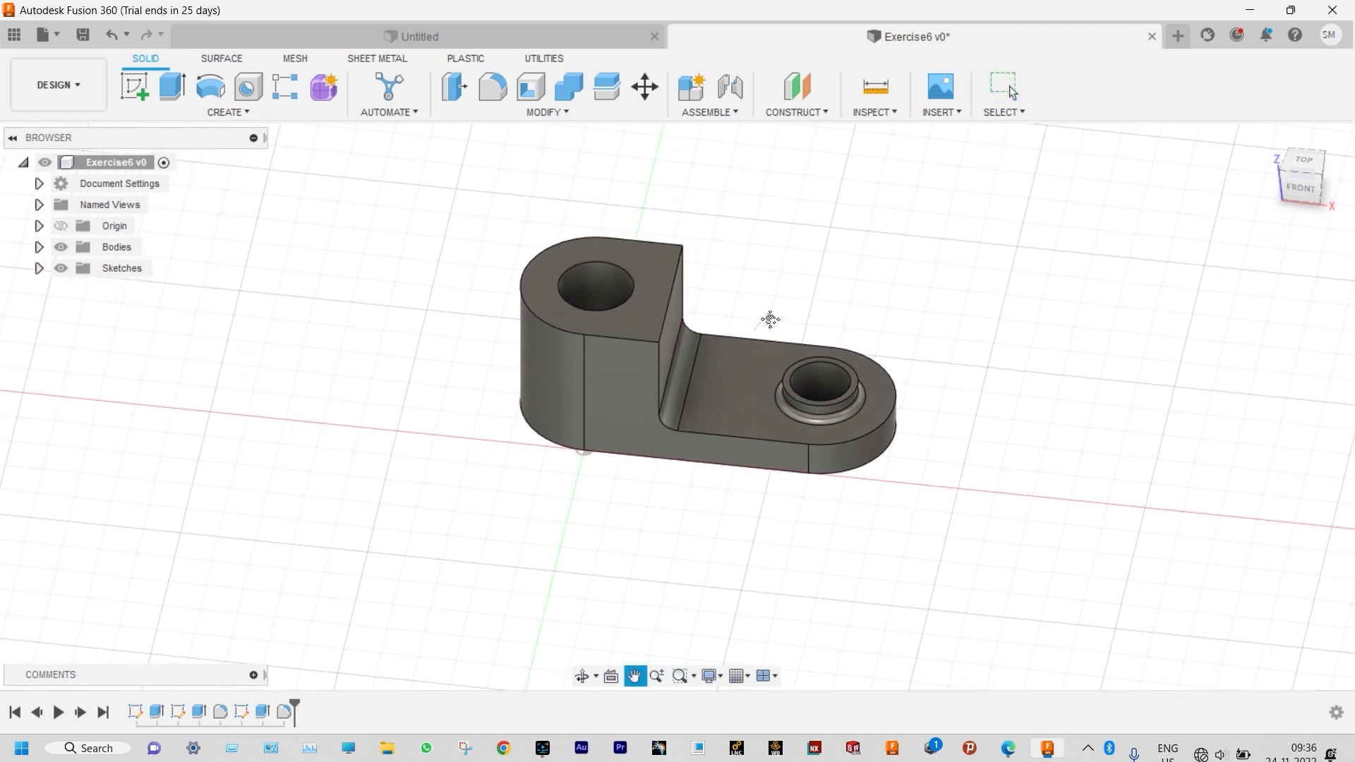
pyautogui.keyDown('shift'); pyautogui.moveTo(781, 293); pyautogui.dragTo(729, 296, button='middle'); pyautogui.keyUp('shift')
pyautogui.scroll(3, 769, 248)
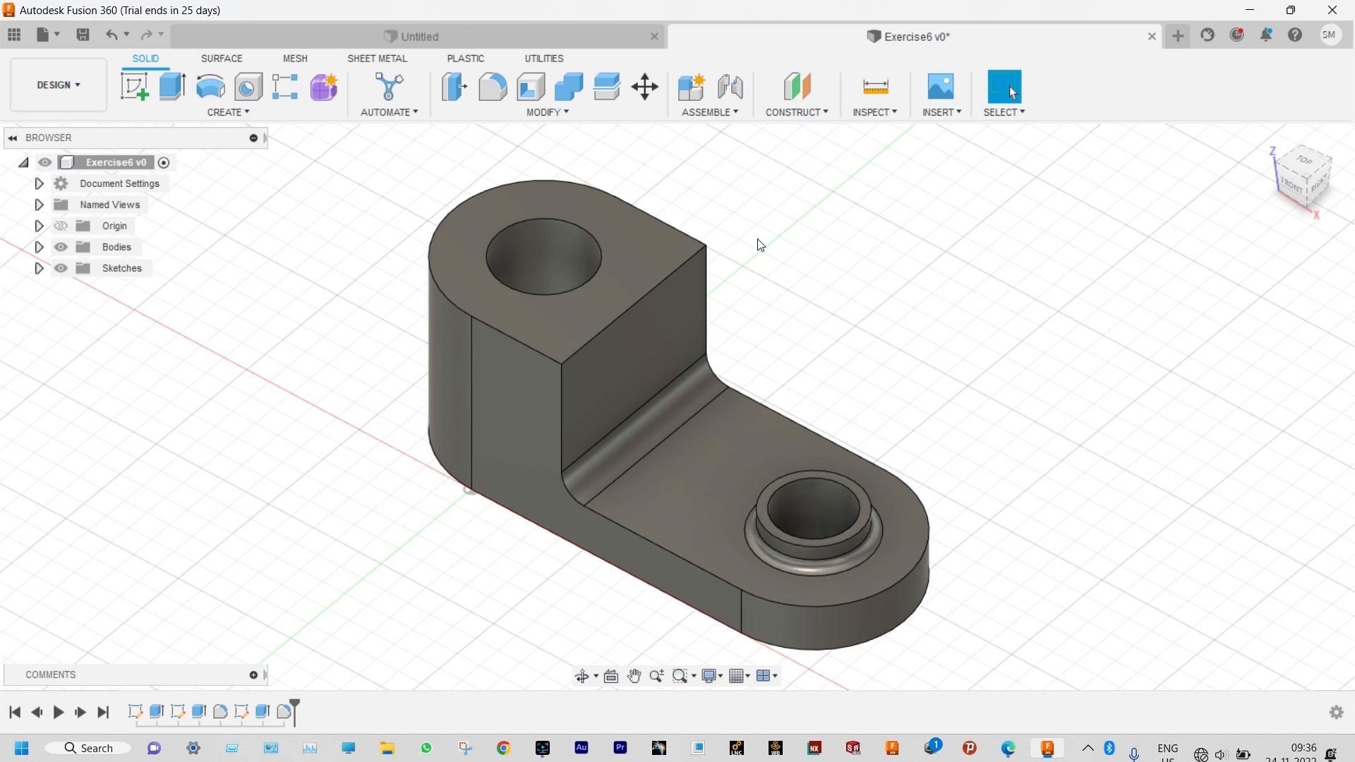
# - Apply the Coating - Black Oxide appearance from the metal coatings library to the whole bracket body
pyautogui.press('a')
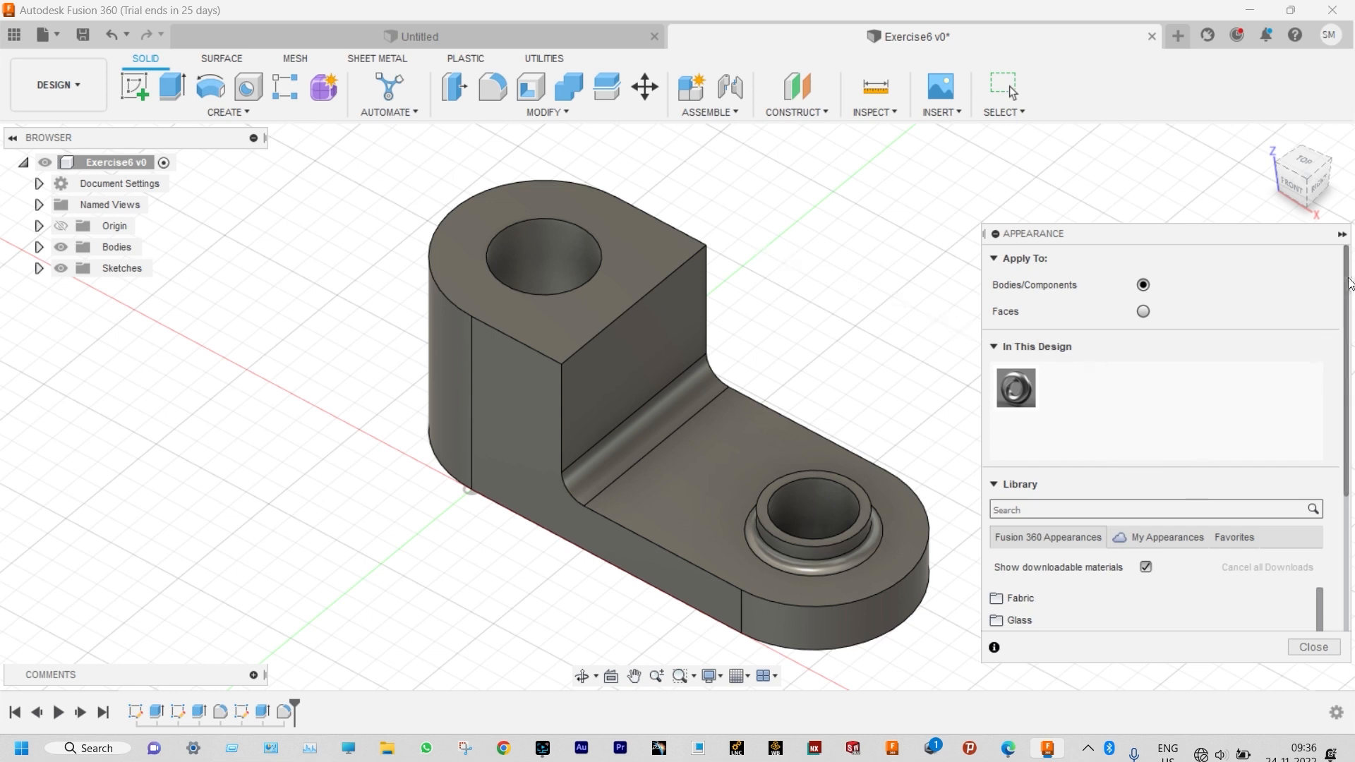
pyautogui.scroll(-3, 1052, 598)
pyautogui.scroll(-1, 1053, 598)
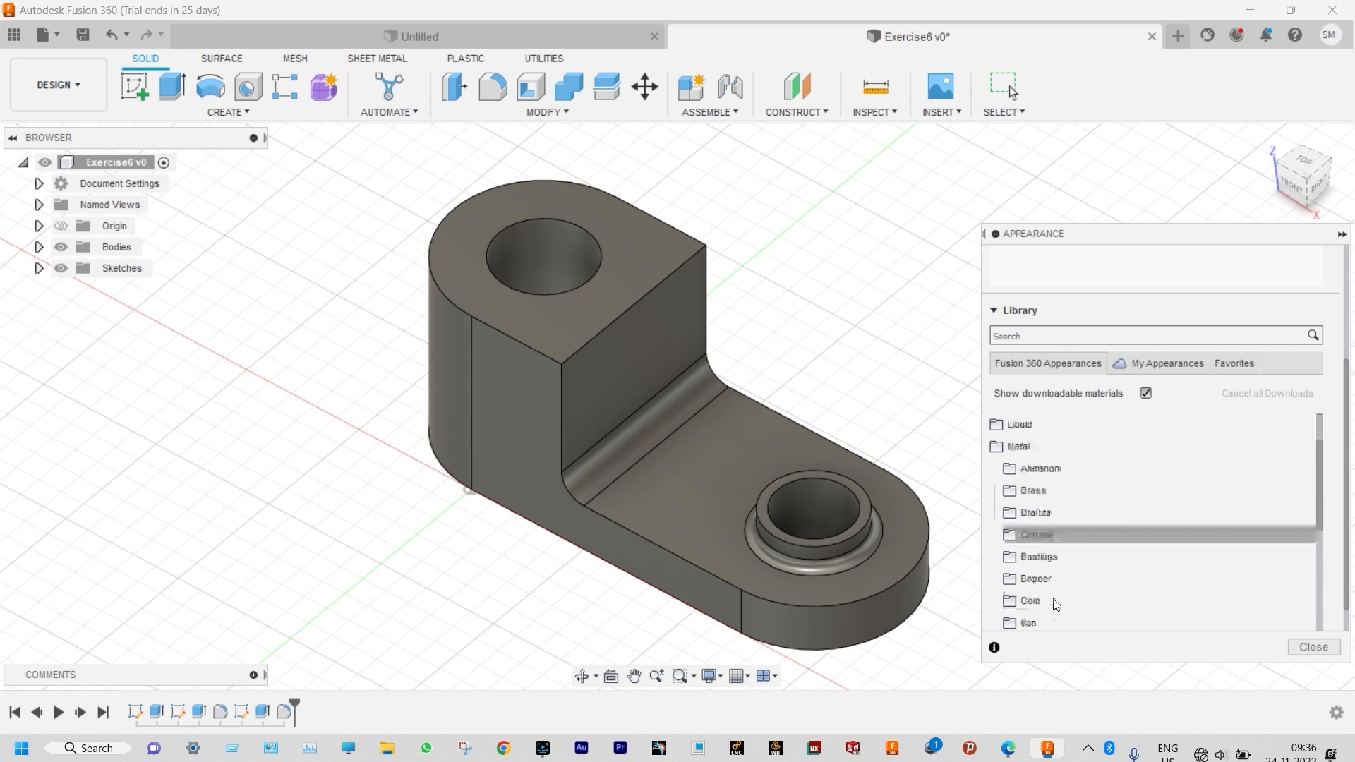
pyautogui.click(1047, 556)
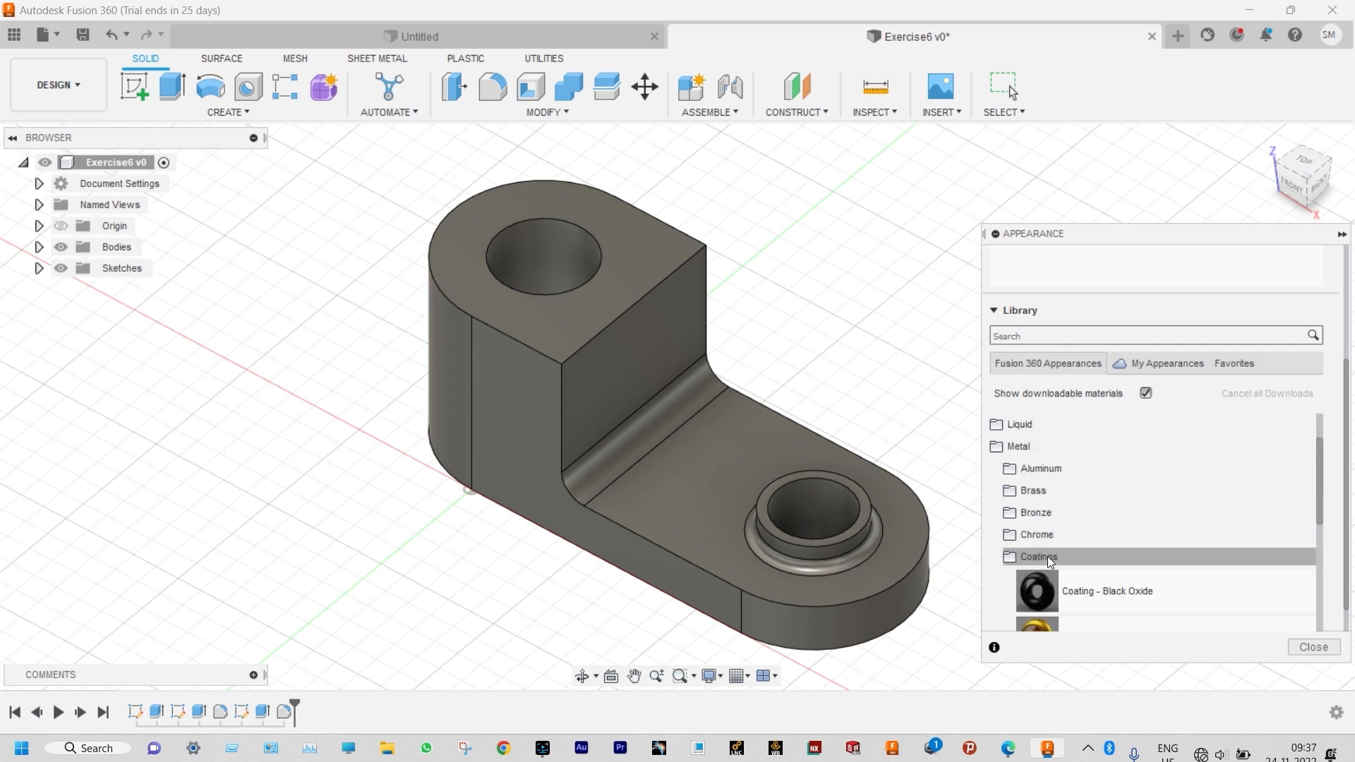
pyautogui.moveTo(1320, 462); pyautogui.dragTo(1319, 475)
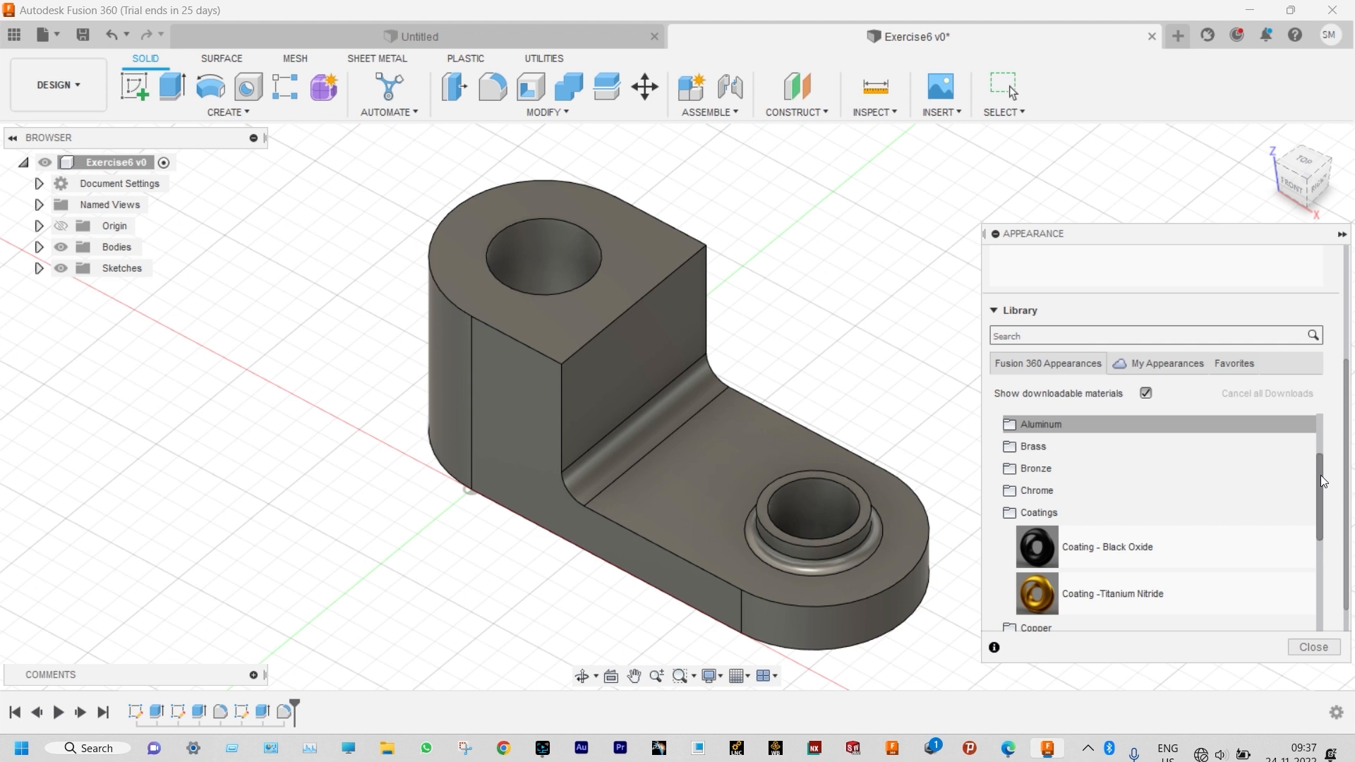
pyautogui.moveTo(1120, 548); pyautogui.dragTo(742, 479)
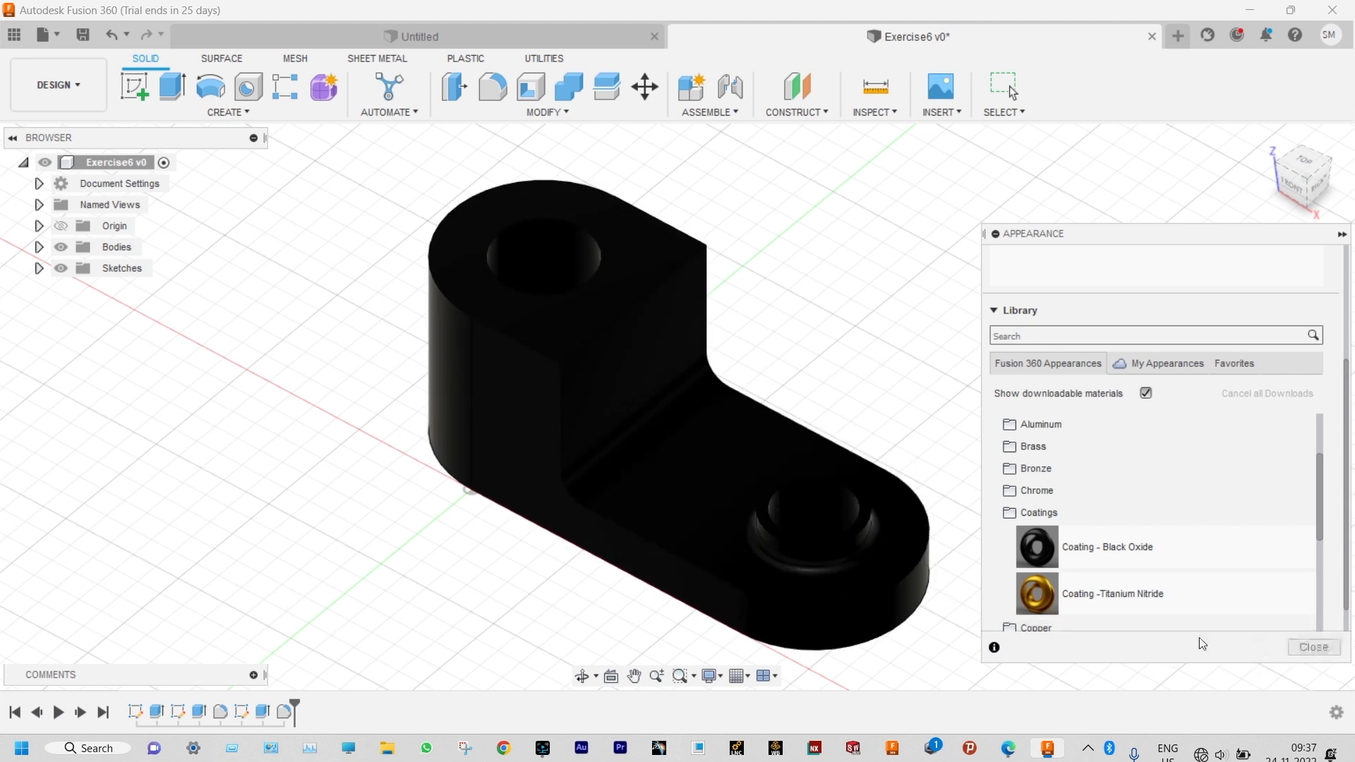
pyautogui.click(1313, 647)
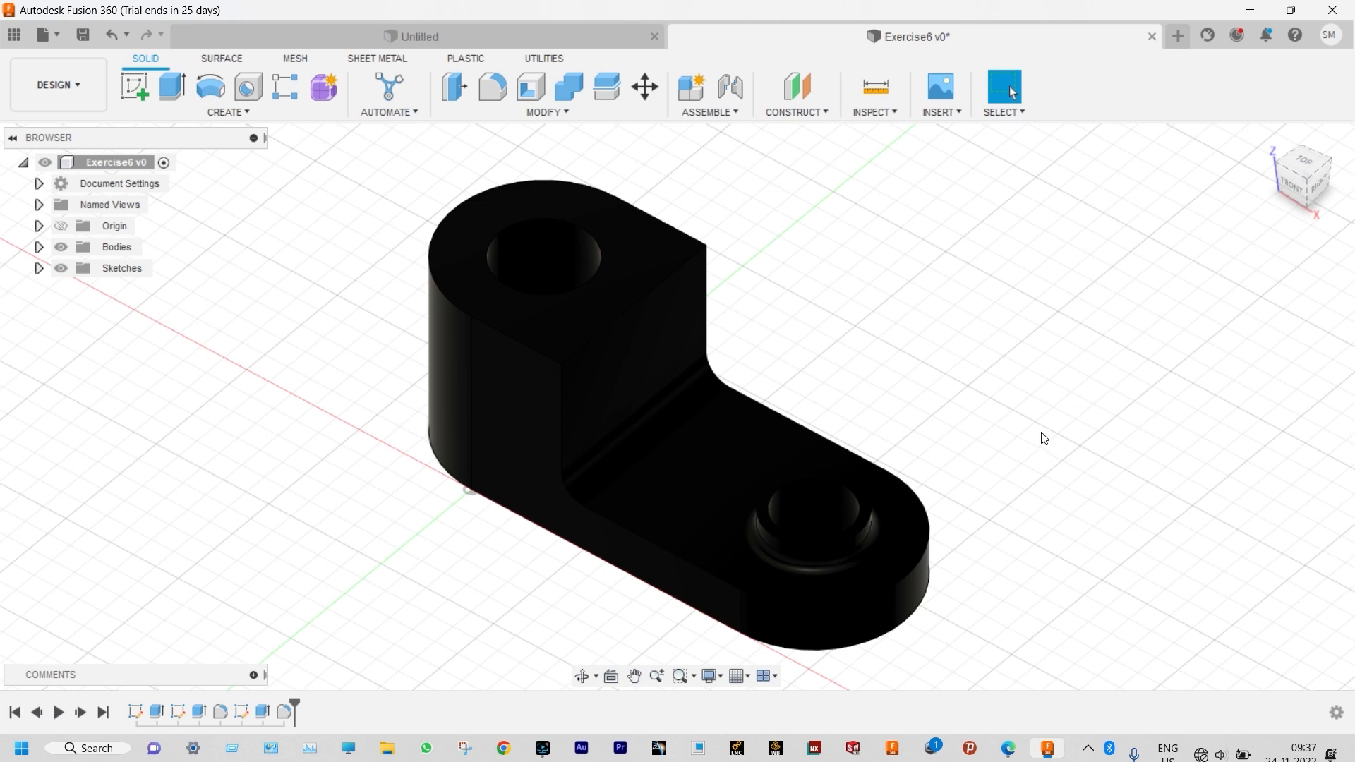
# - Inspect the black-coated bracket up close and from a lower viewing angle
pyautogui.moveTo(1044, 438)
pyautogui.keyDown('shift'); pyautogui.mouseDown(button='middle')
pyautogui.moveTo(1006, 424)
pyautogui.moveTo(988, 378)
pyautogui.moveTo(1037, 381)
pyautogui.moveTo(1059, 422)
pyautogui.mouseUp(button='middle'); pyautogui.keyUp('shift')
pyautogui.scroll(3, 565, 349)
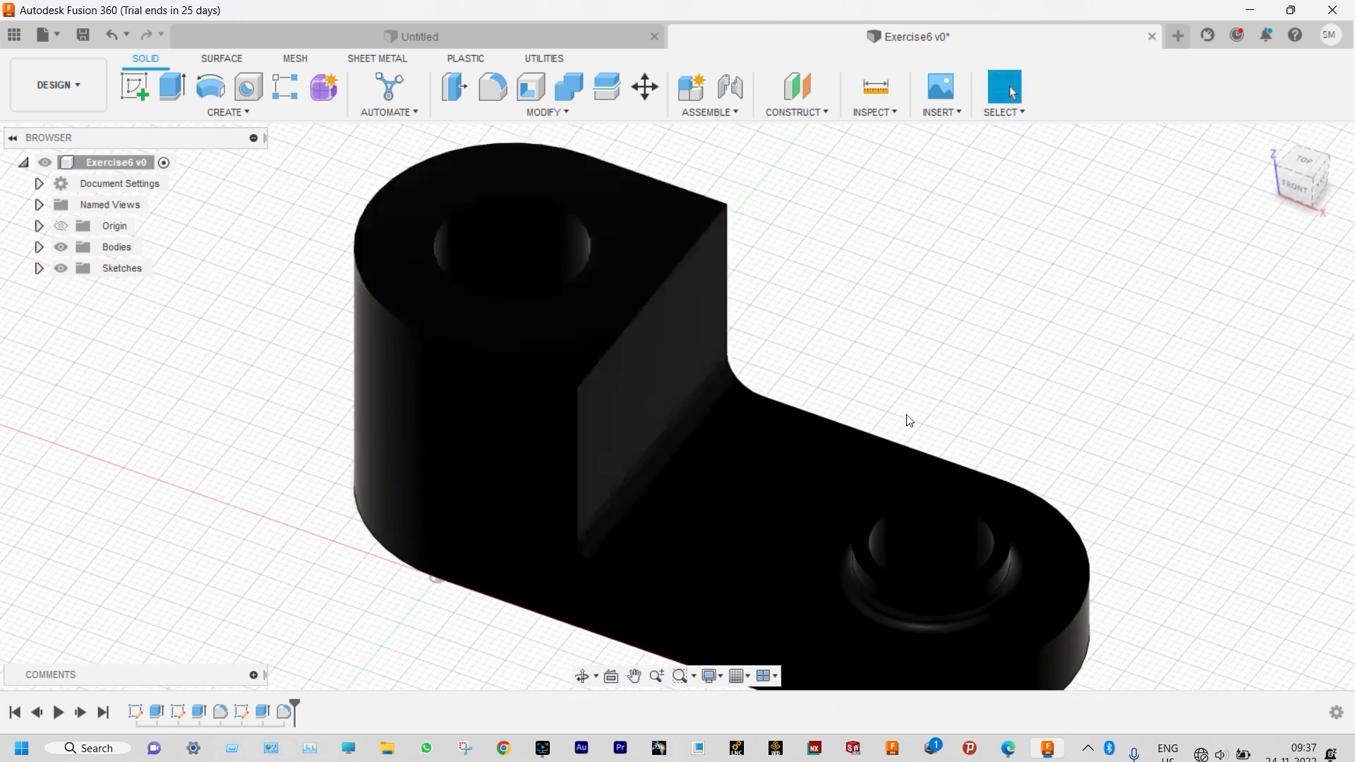
pyautogui.scroll(-4, 978, 412)
pyautogui.keyDown('shift'); pyautogui.moveTo(989, 341); pyautogui.dragTo(934, 272, button='middle'); pyautogui.keyUp('shift')
pyautogui.scroll(4, 896, 366)
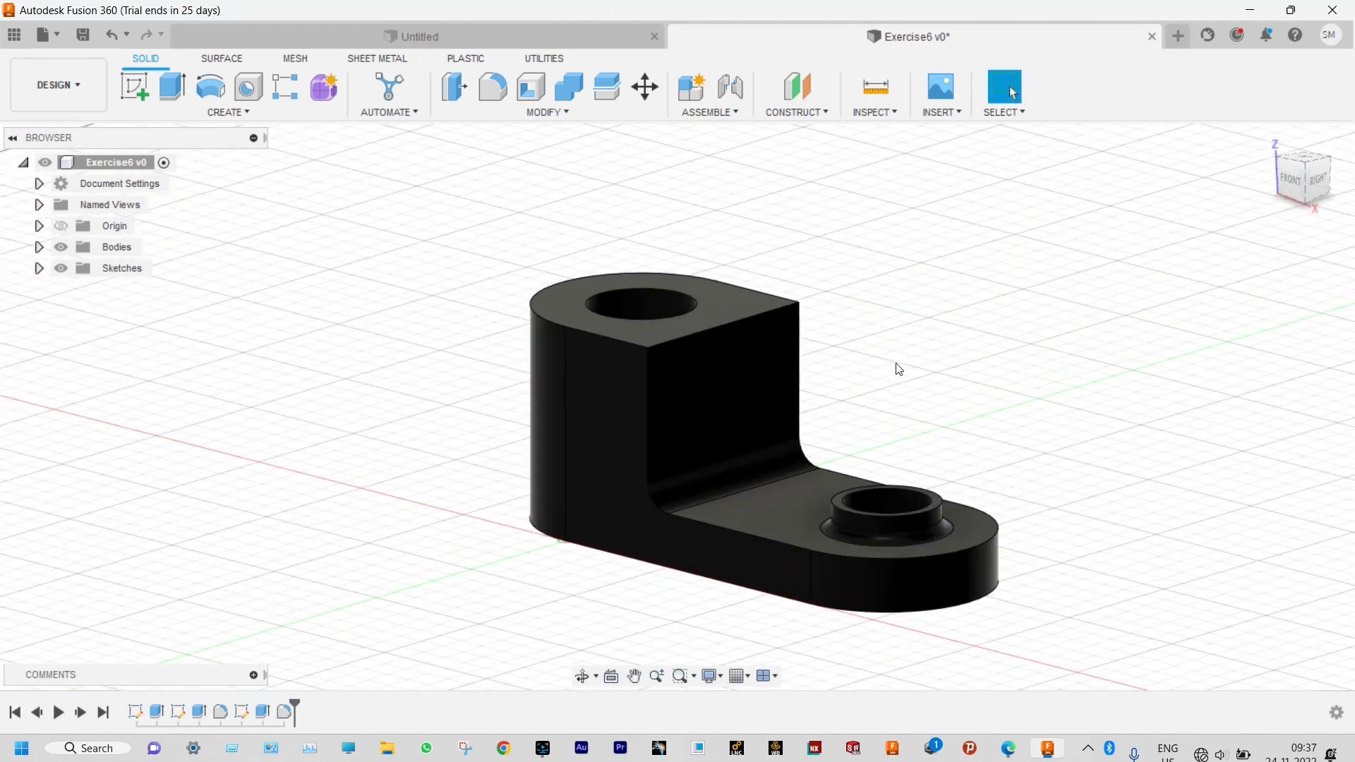
pyautogui.scroll(-3, 896, 373)
pyautogui.moveTo(898, 357); pyautogui.dragTo(905, 309, button='middle')
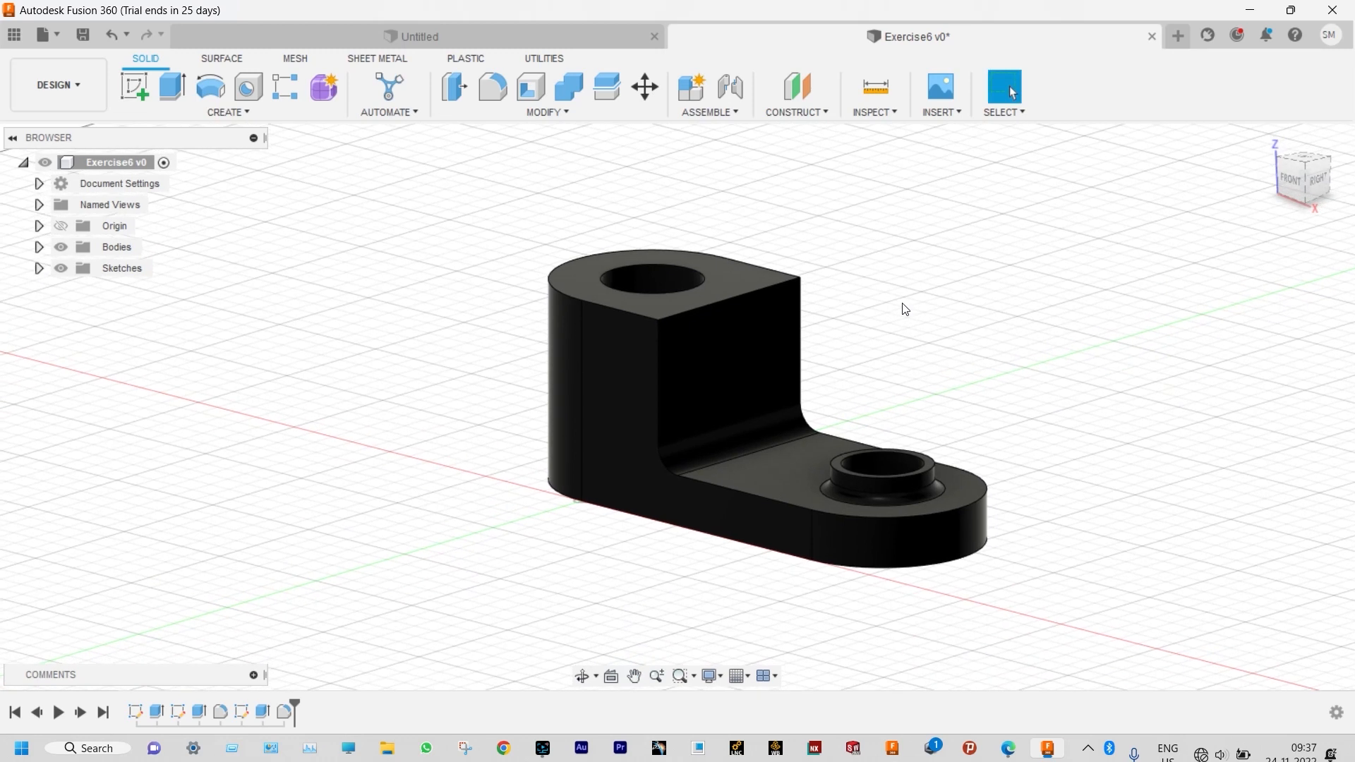